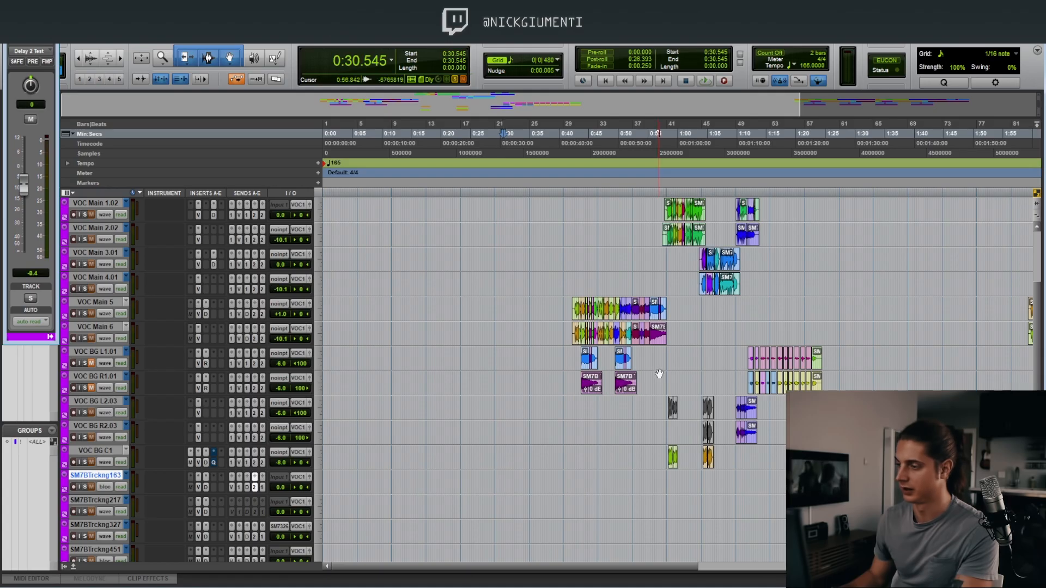
# Examine the vocal tracks on the timeline and mark the empty main-vocal section from 1:24.363 to 1:48.181.
pyautogui.scroll(2, 595, 305)
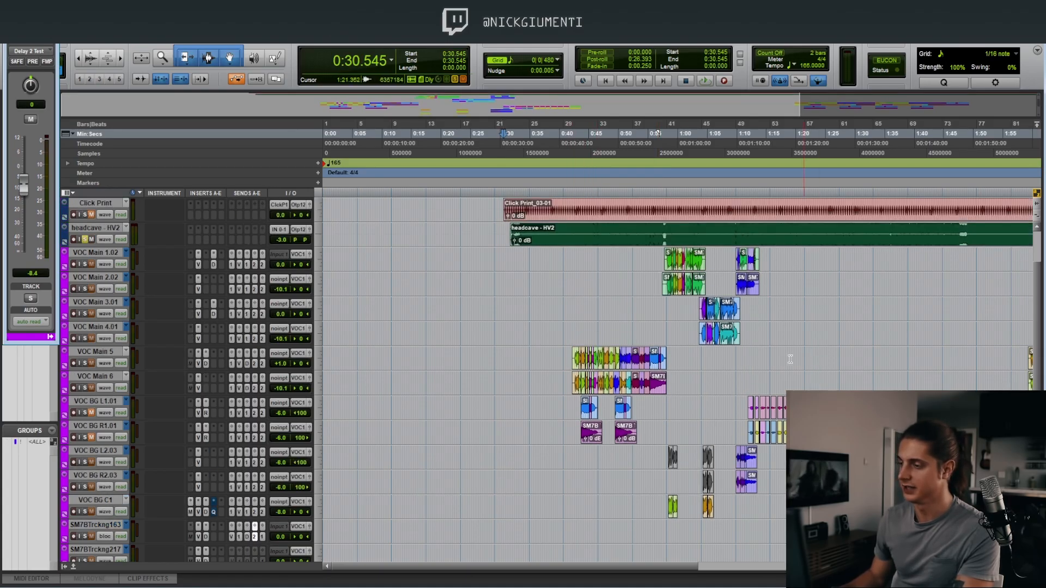
pyautogui.moveTo(573, 258); pyautogui.dragTo(852, 517)
pyautogui.click(840, 375)
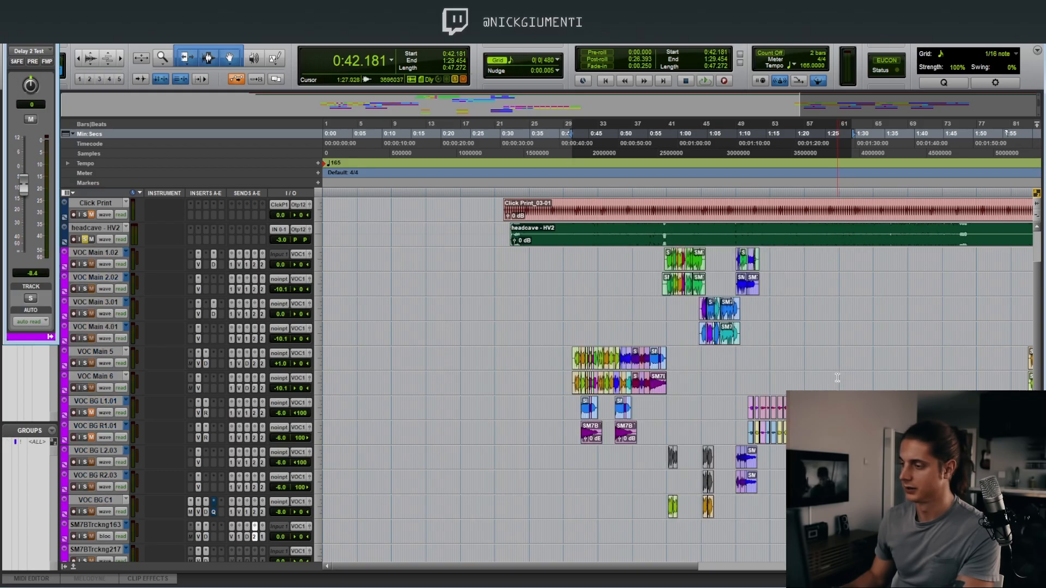
pyautogui.press('r')
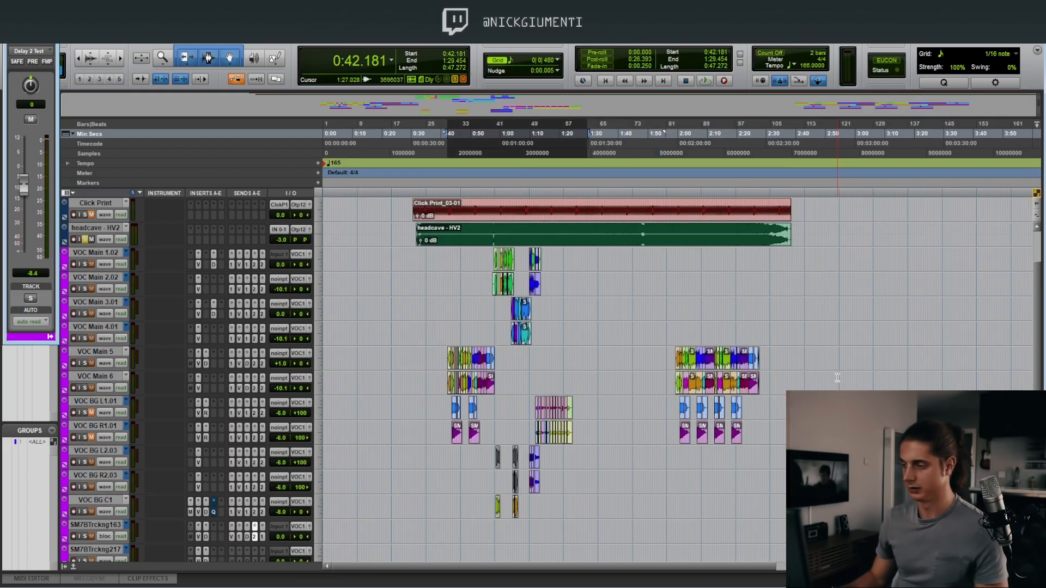
pyautogui.click(562, 353)
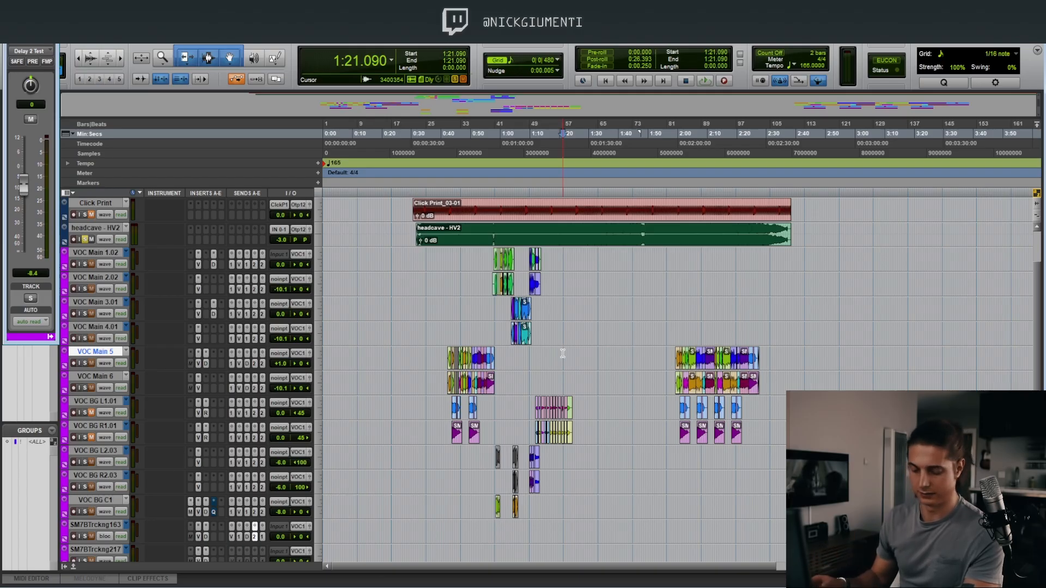
pyautogui.press('t')
pyautogui.moveTo(696, 353); pyautogui.dragTo(838, 414)
pyautogui.click(702, 372)
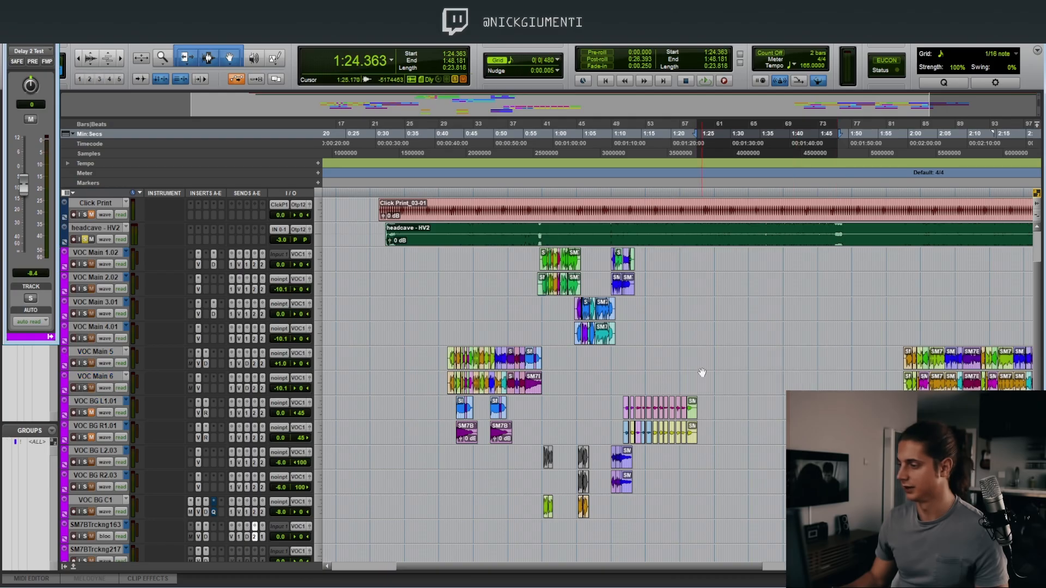
pyautogui.click(689, 375)
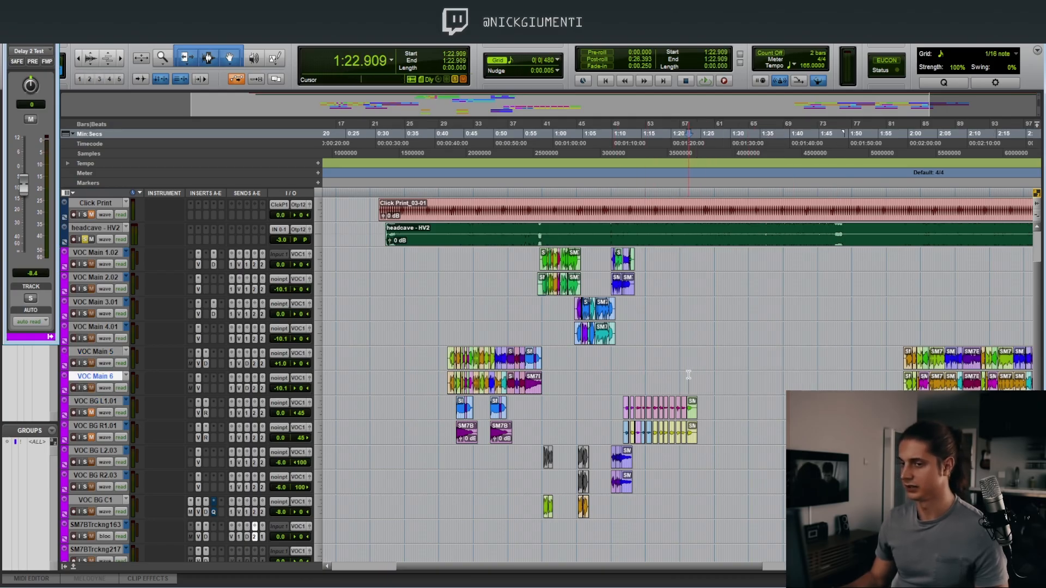
# Play the session from 1:20.181 to hear the section where the last background vocals end and the main vocals are empty.
pyautogui.click(681, 233)
pyautogui.hotkey('ctrl', ']')
pyautogui.click(668, 235)
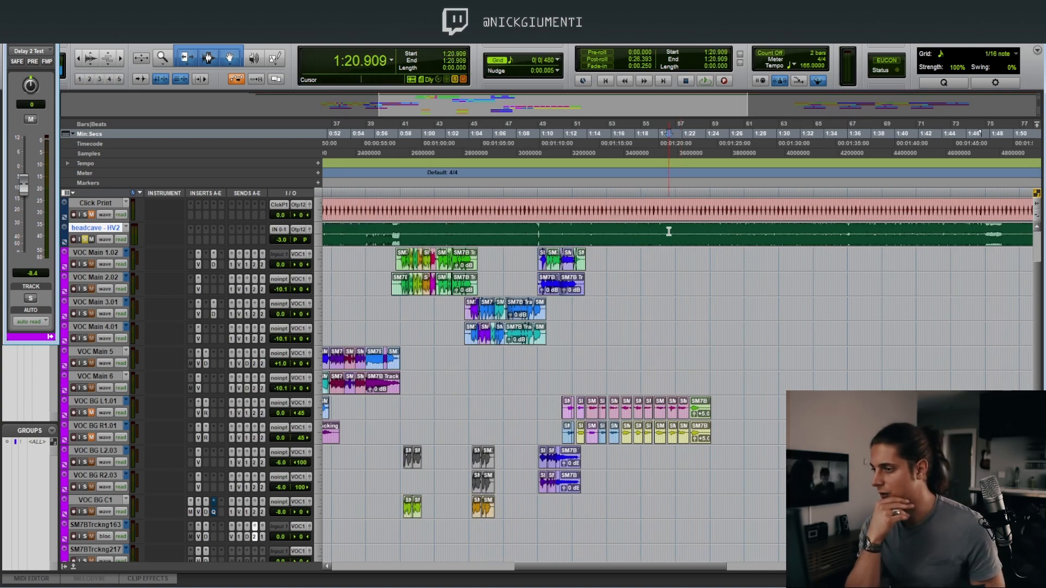
pyautogui.hotkey('ctrl', '[')
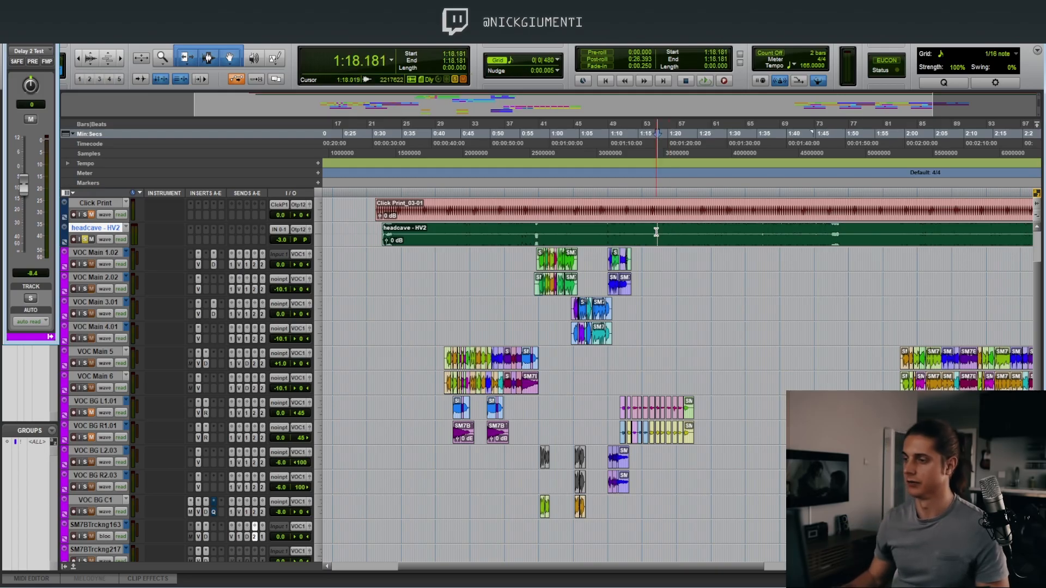
pyautogui.hotkey('ctrl', ']')
pyautogui.hotkey('ctrl', ']')
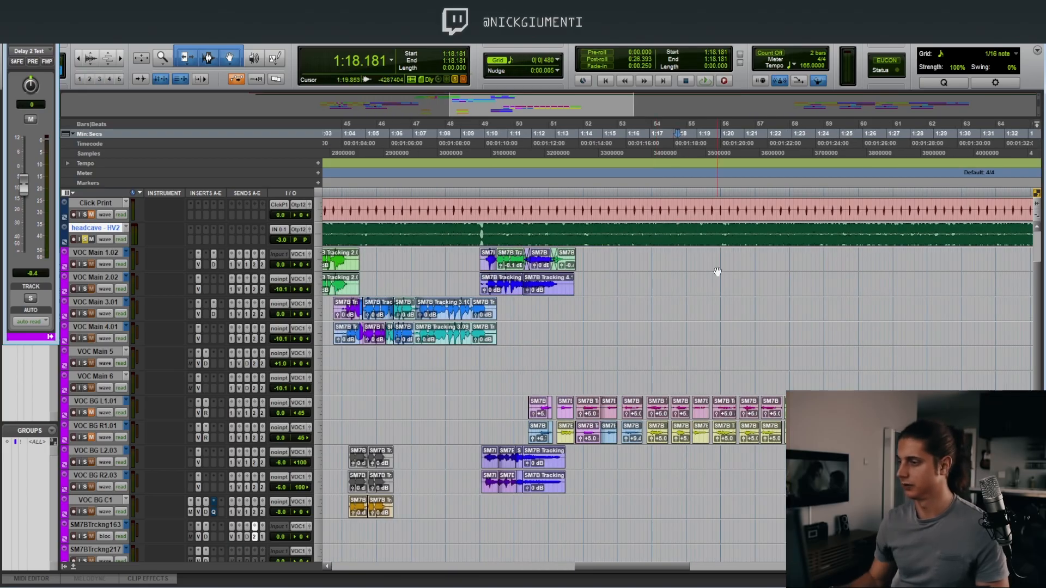
pyautogui.press('space')
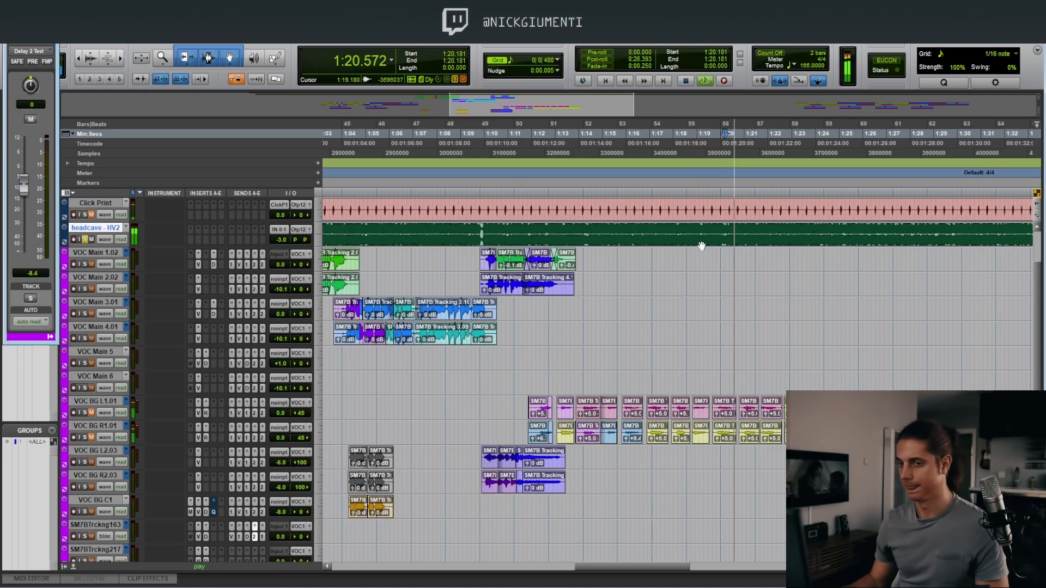
pyautogui.hotkey('ctrl', '[')
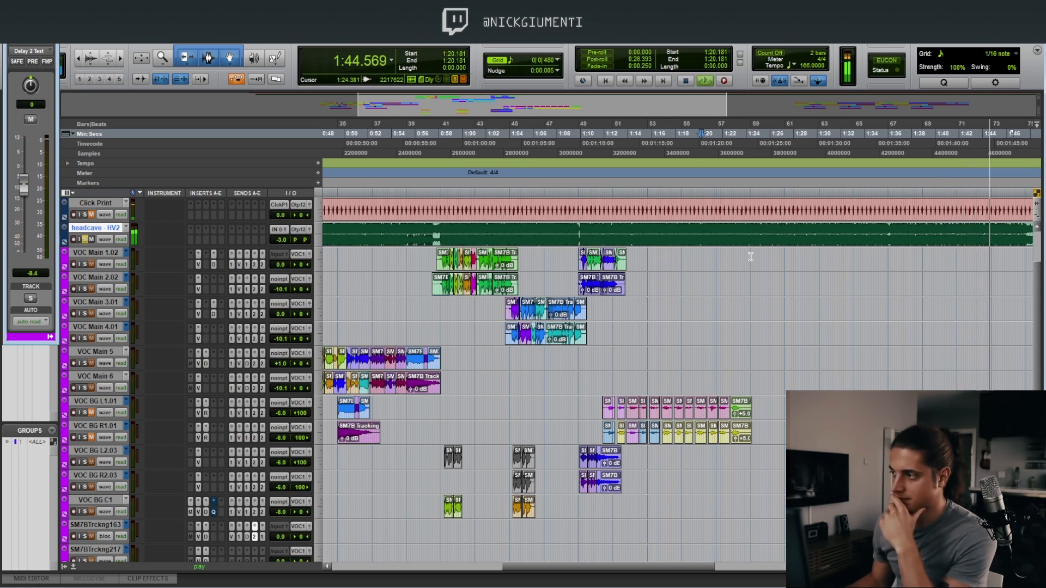
pyautogui.press('r')
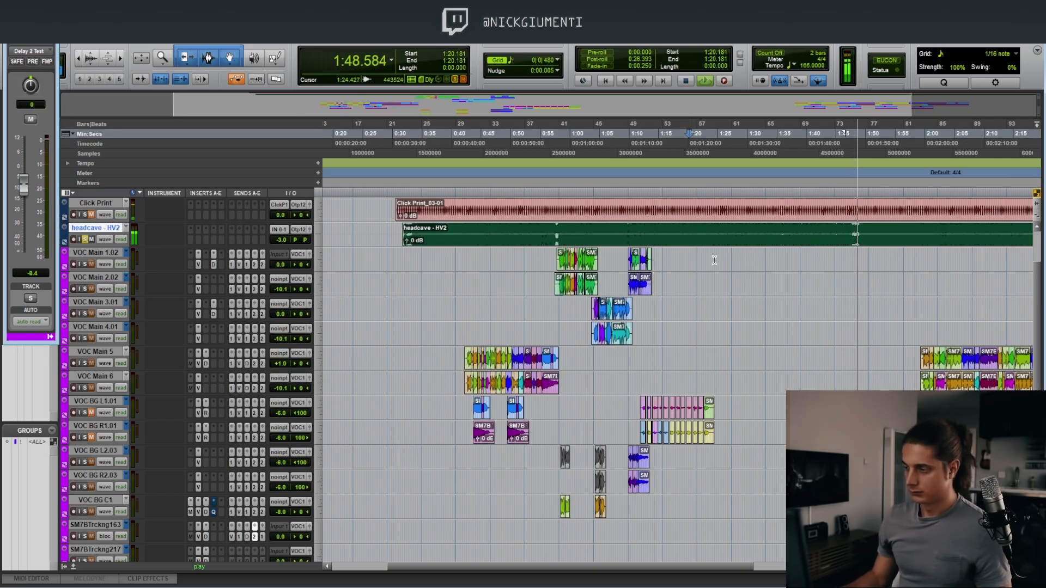
pyautogui.press('space')
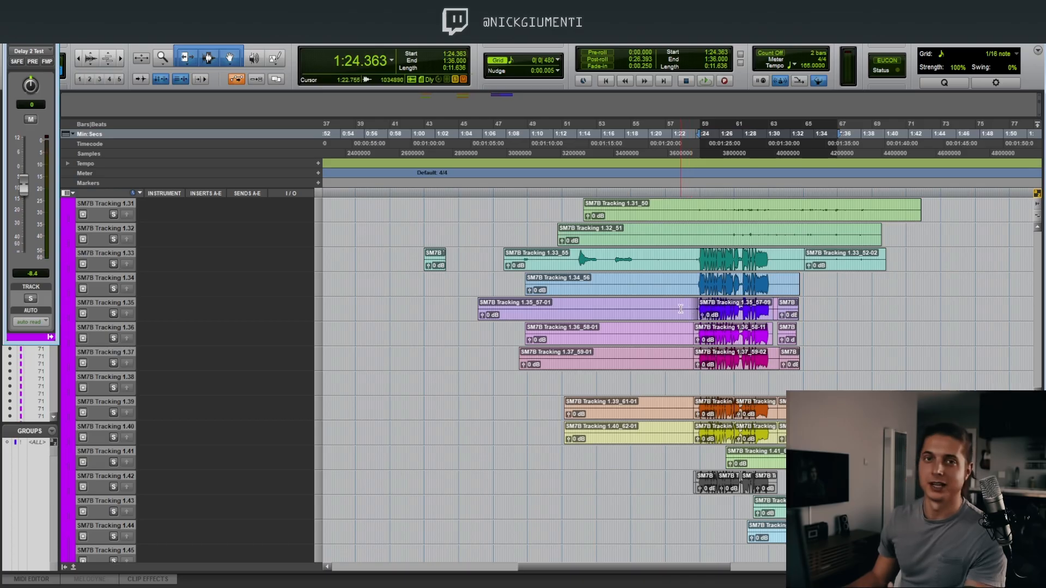
# Solo take SM7B Tracking 1.36 in the playlists and audition it from 1:21.818.
pyautogui.click(681, 309)
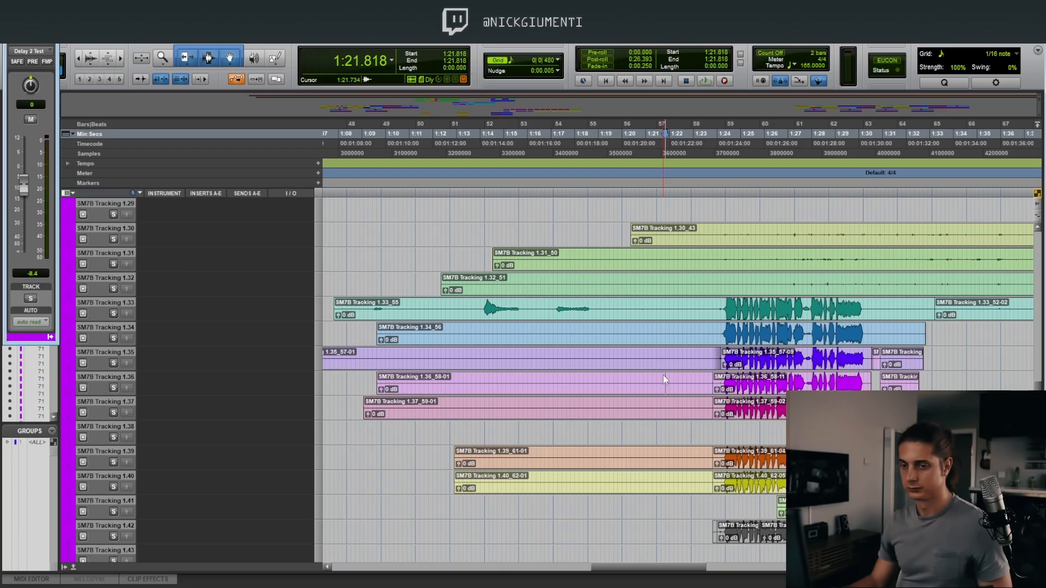
pyautogui.hotkey('shift', 's')
pyautogui.press('space')
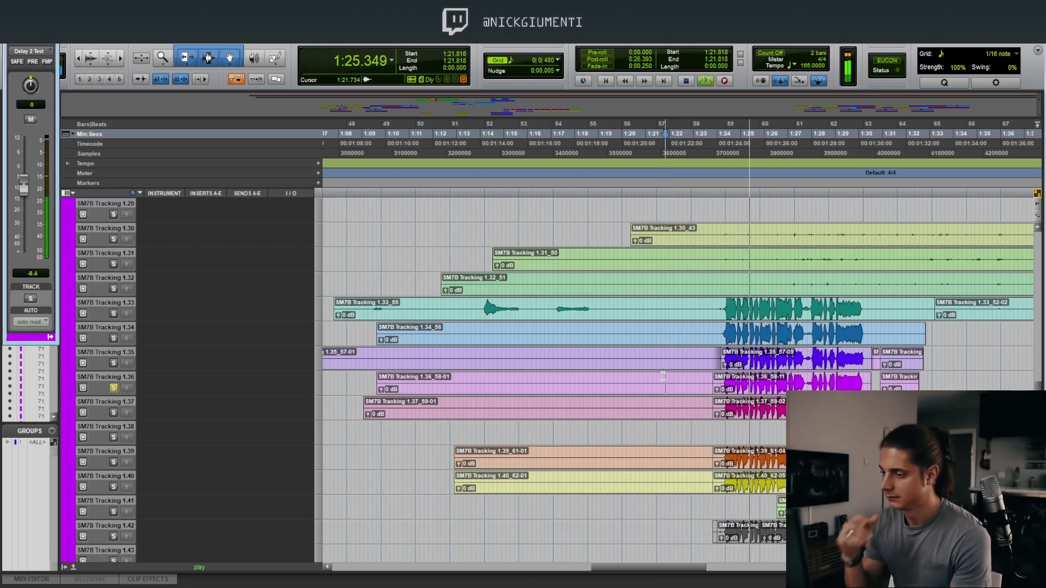
pyautogui.moveTo(678, 567); pyautogui.dragTo(706, 567)
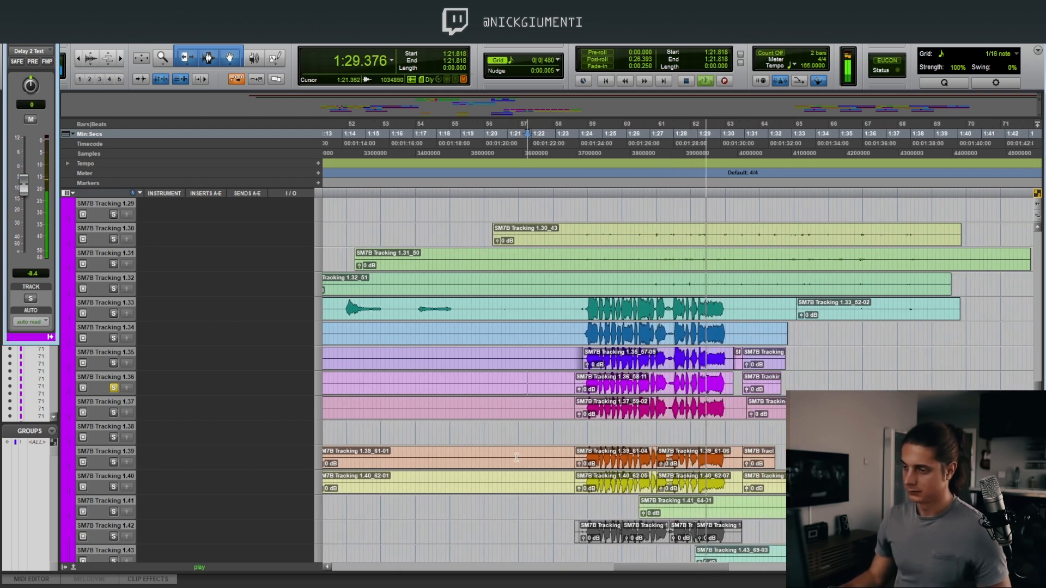
pyautogui.press('space')
# Solo take SM7B Tracking 1.37 and audition it from 1:21.090.
pyautogui.click(510, 404)
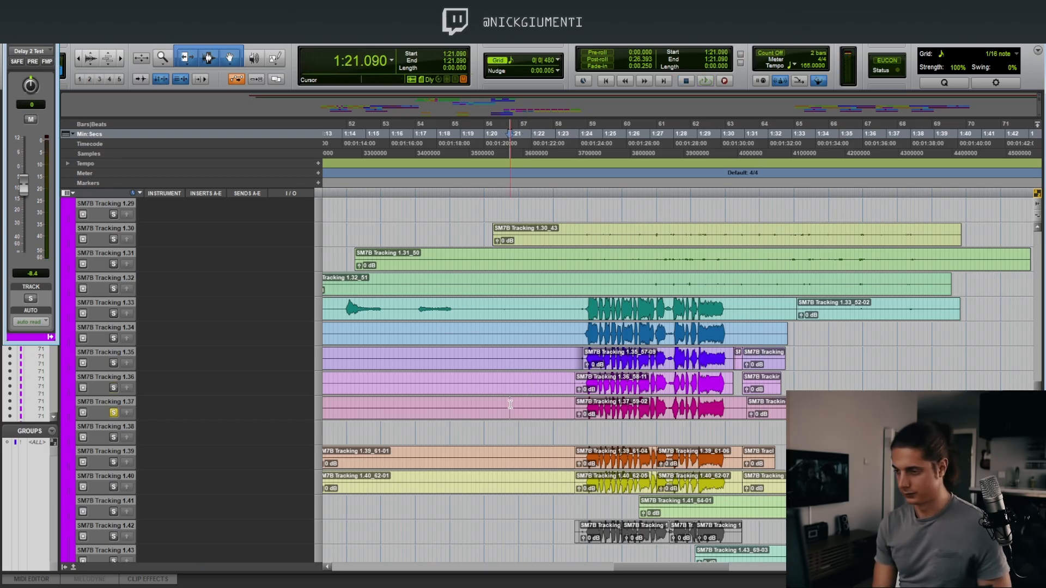
pyautogui.press('space')
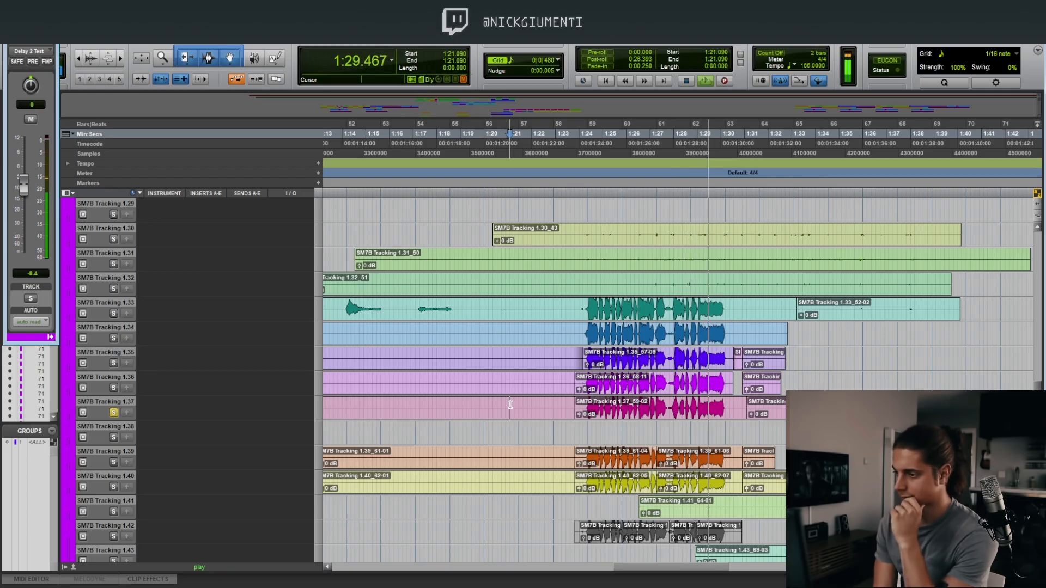
pyautogui.press('space')
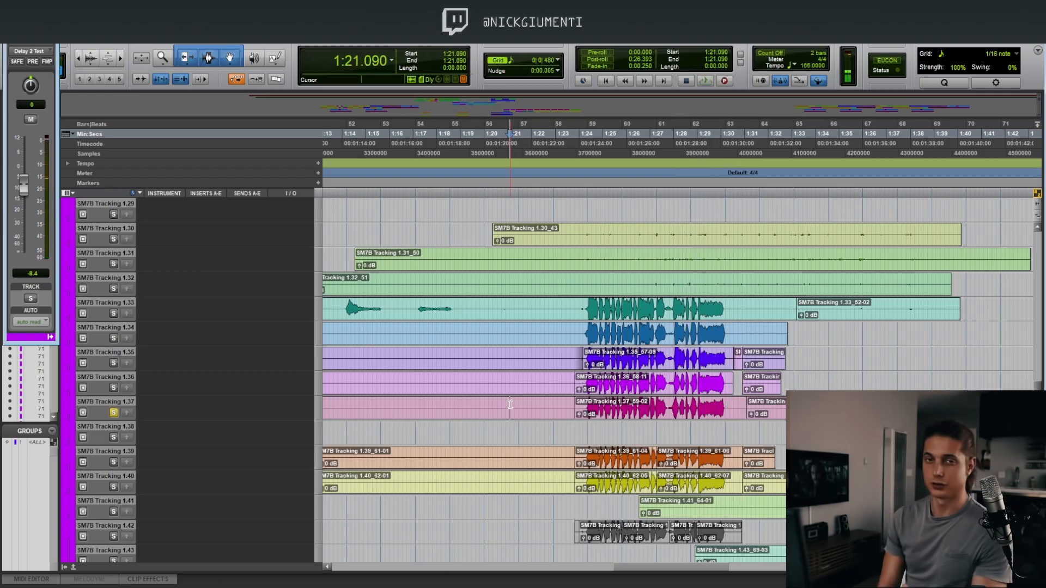
# Audition take SM7B Tracking 1.39 soloed from 1:23.090 and take 1.40 soloed from 1:22.727.
pyautogui.scroll(-2, 586, 466)
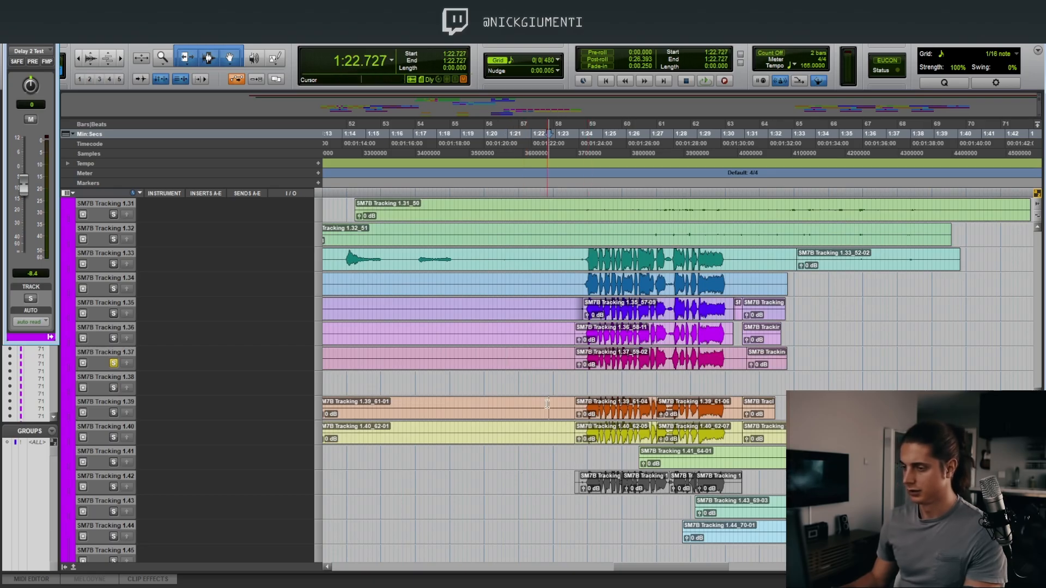
pyautogui.press('space')
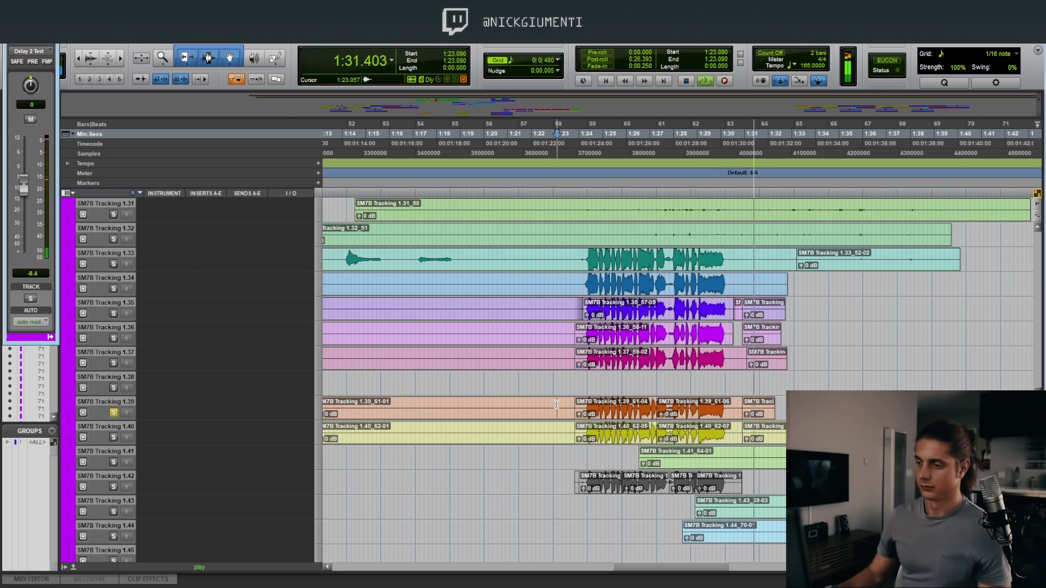
pyautogui.press('space')
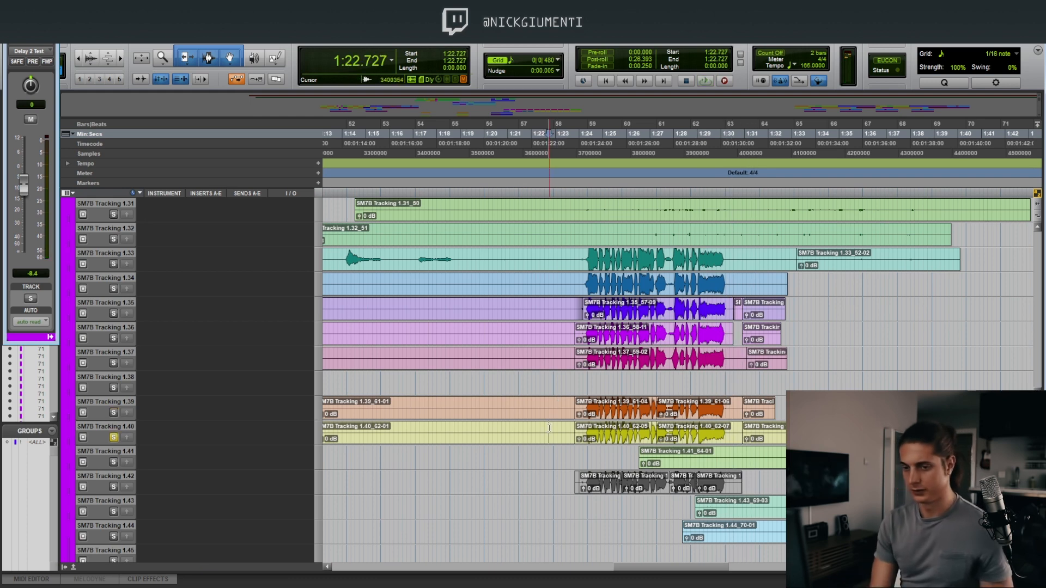
pyautogui.press('space')
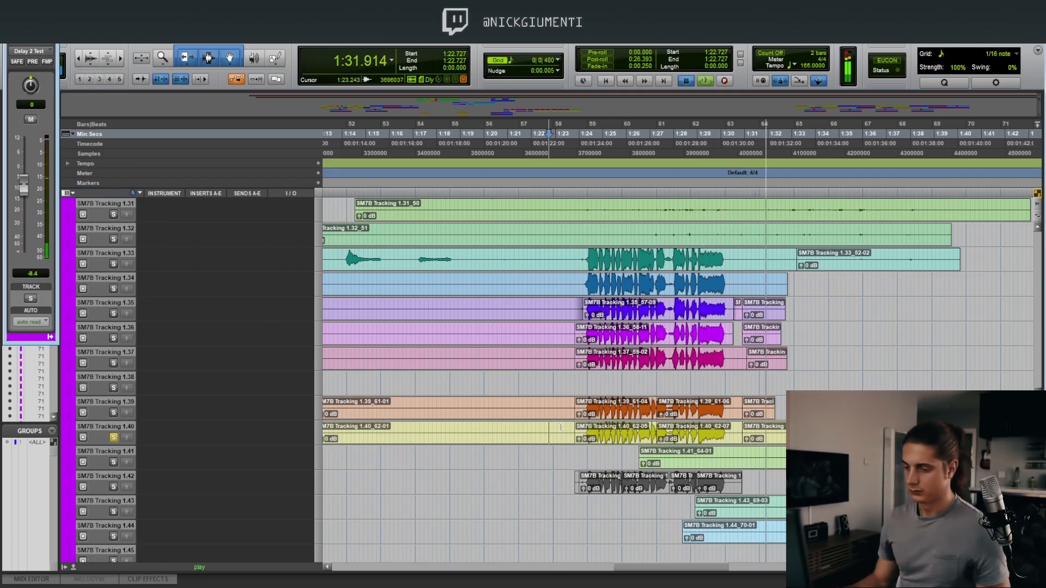
pyautogui.press('space')
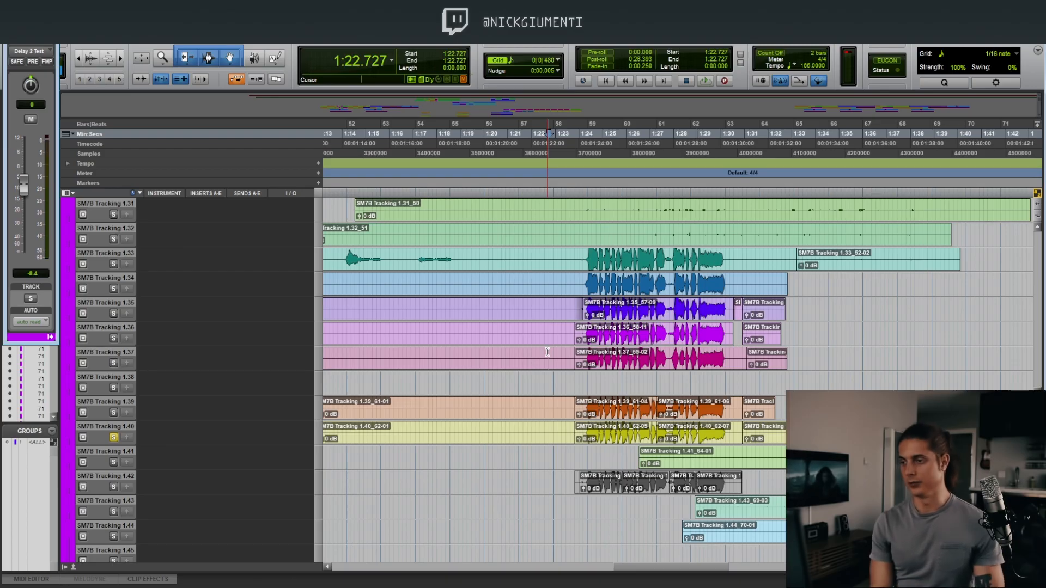
# Compare takes SM7B Tracking 1.37 and 1.36 again by soloing and playing each one in turn.
pyautogui.press('space')
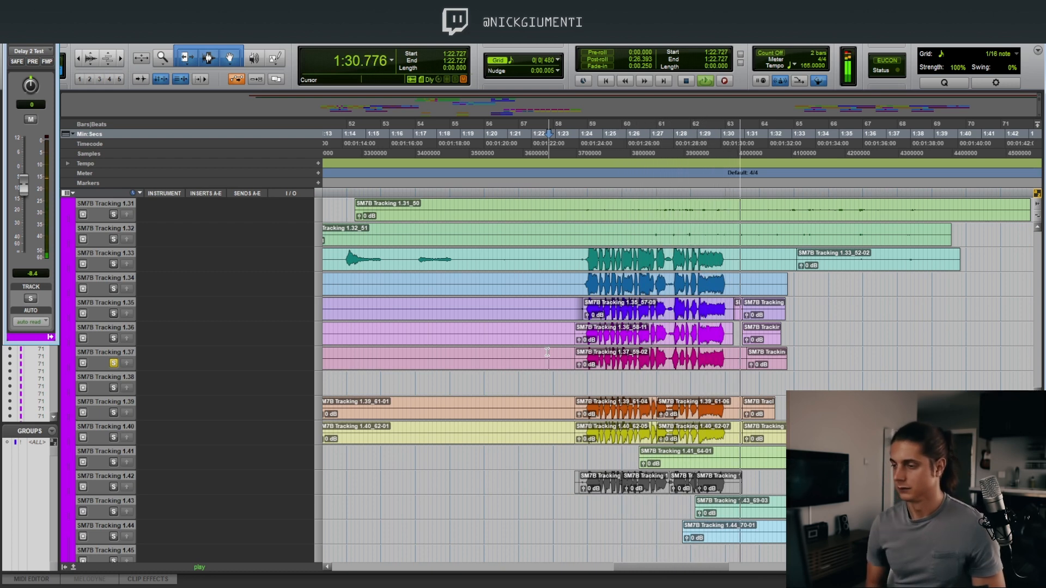
pyautogui.press('space')
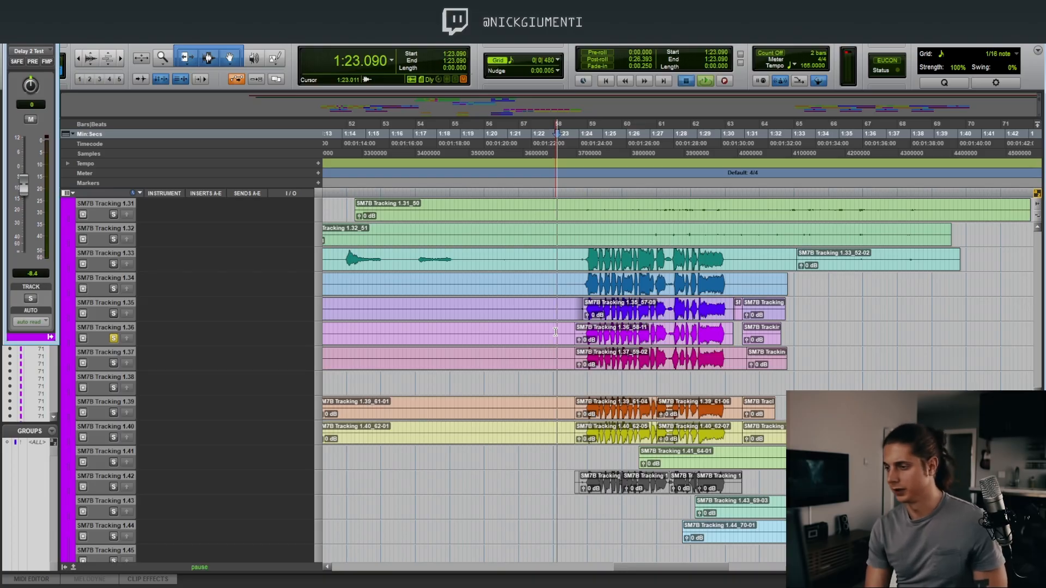
pyautogui.press('space')
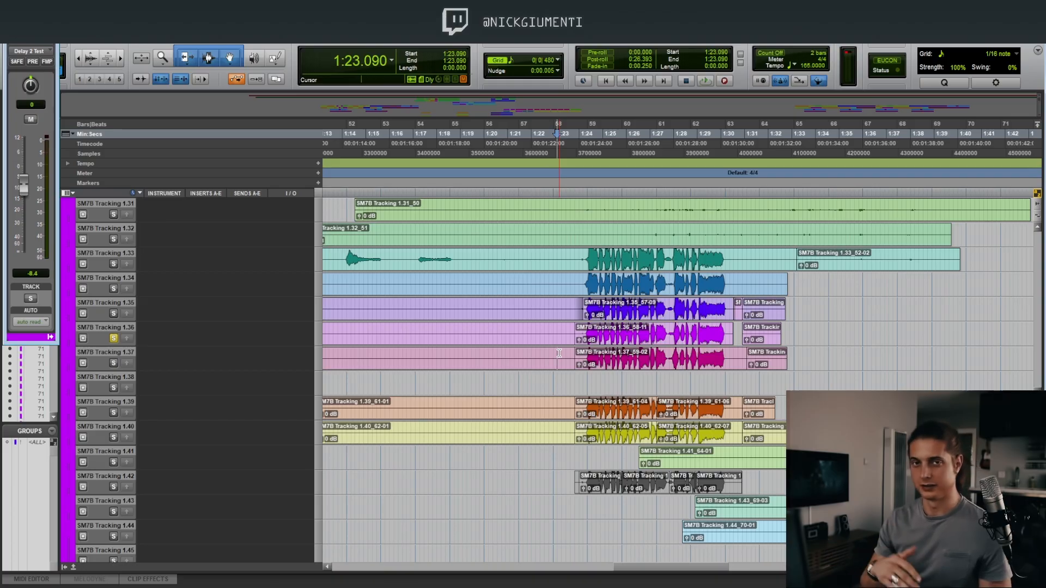
pyautogui.hotkey('shift', 's')
pyautogui.press('space')
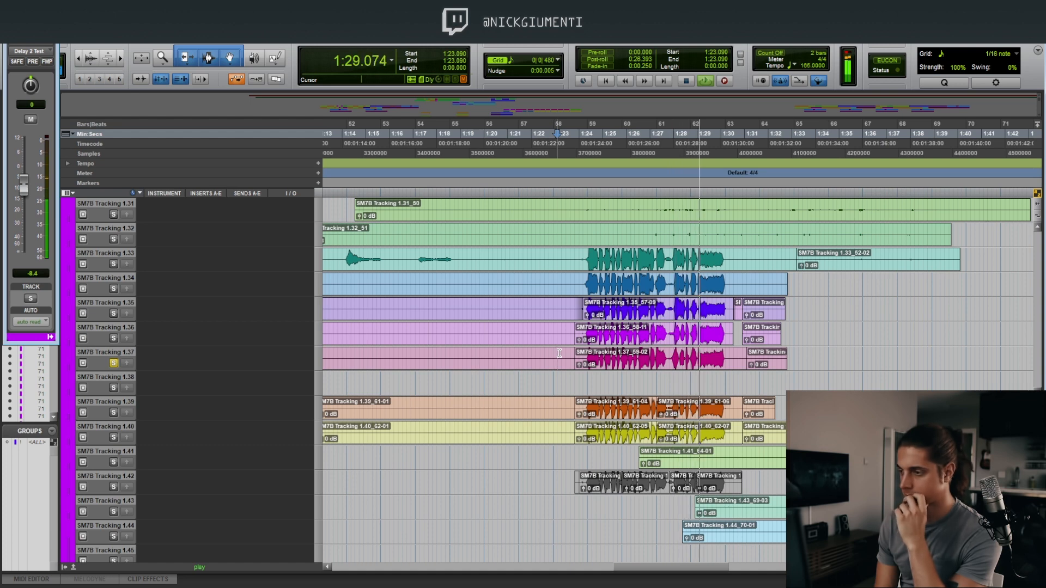
pyautogui.press('space')
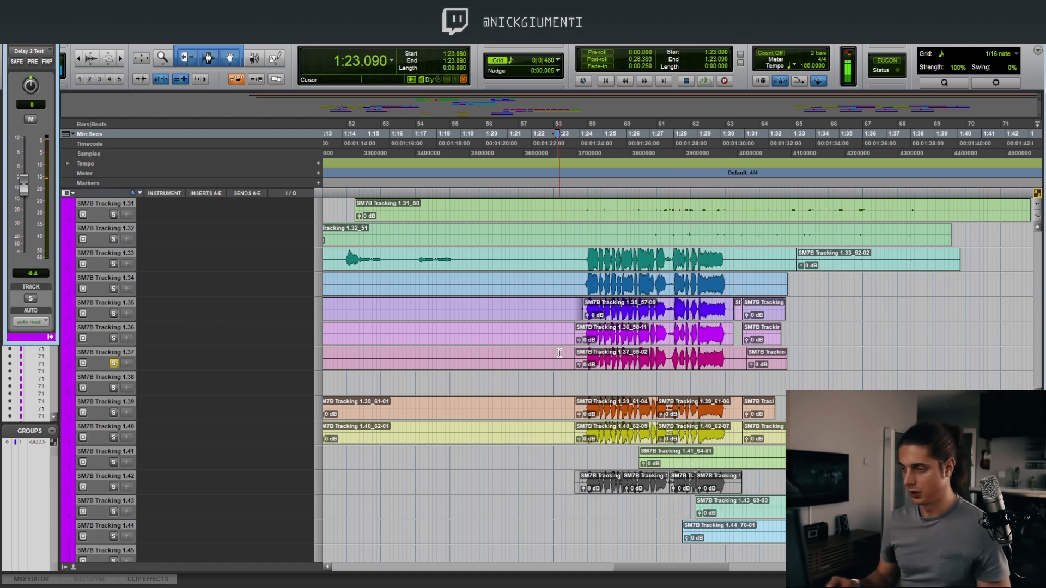
# Split the take 1.37 clip at 1:30.545, and audition the take 1.35 clip soloed from 1:24.181 to 1:30.545.
pyautogui.click(674, 340)
pyautogui.click(621, 318)
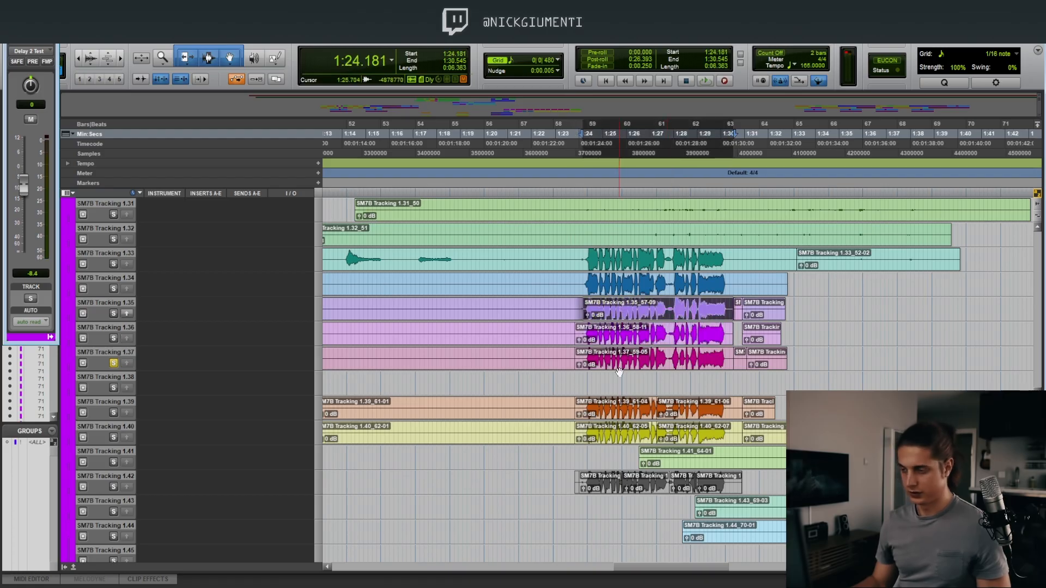
pyautogui.hotkey('shift', 's')
pyautogui.press('space')
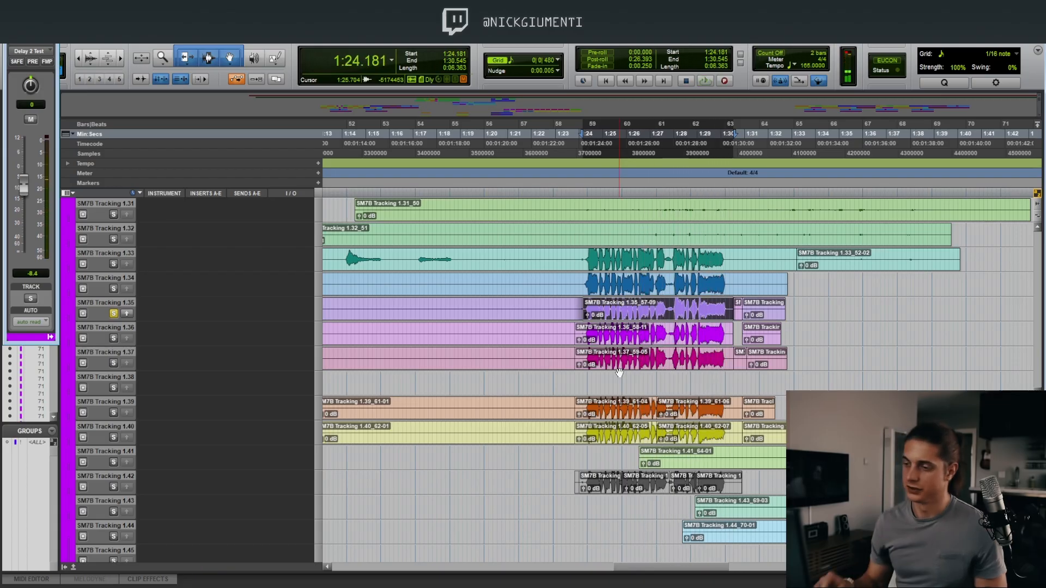
# Move the take 1.36 clip to the empty 1.38 lane below the take 1.37 clip, and select both from 1:23.818 to 1:30.545.
pyautogui.moveTo(648, 339); pyautogui.dragTo(652, 378)
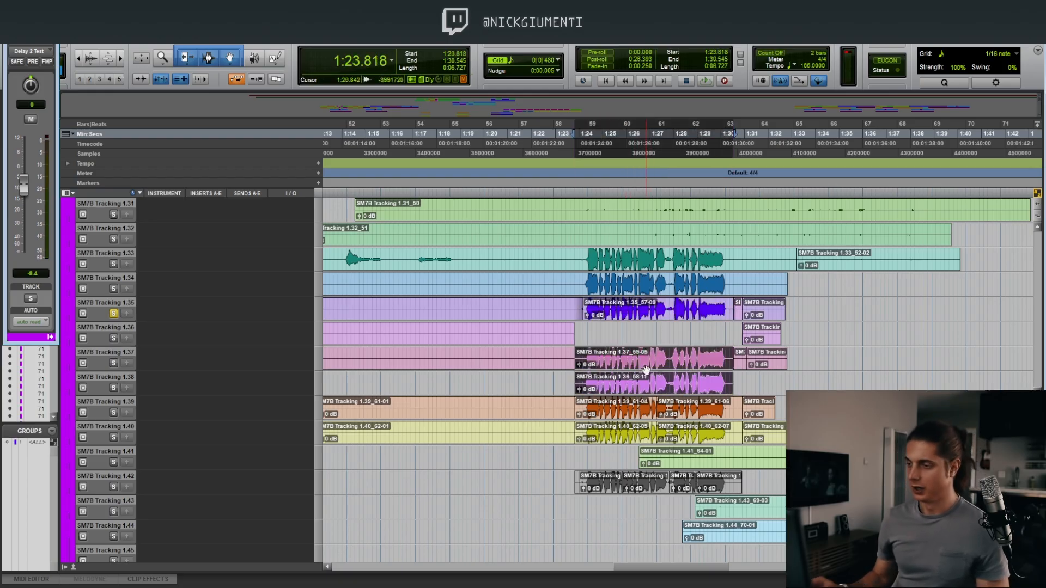
pyautogui.press('r')
pyautogui.press('r')
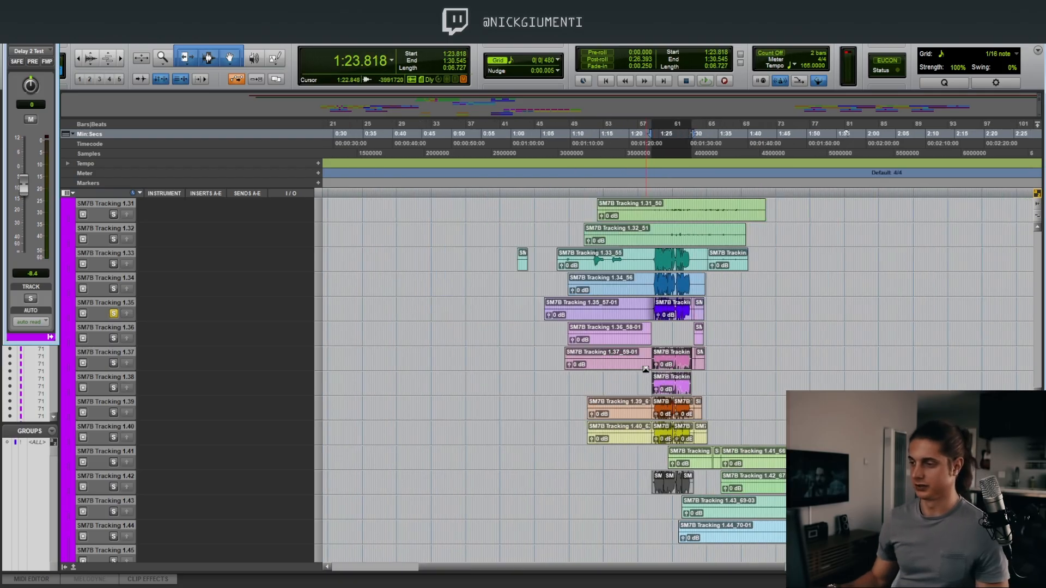
pyautogui.scroll(3, 624, 388)
pyautogui.scroll(10, 643, 401)
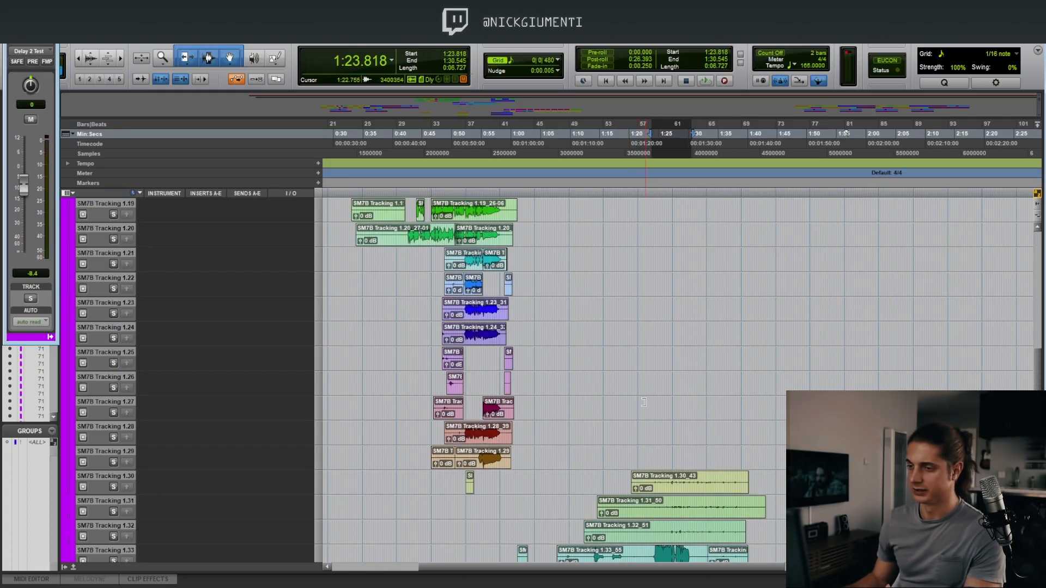
pyautogui.scroll(4, 171, 410)
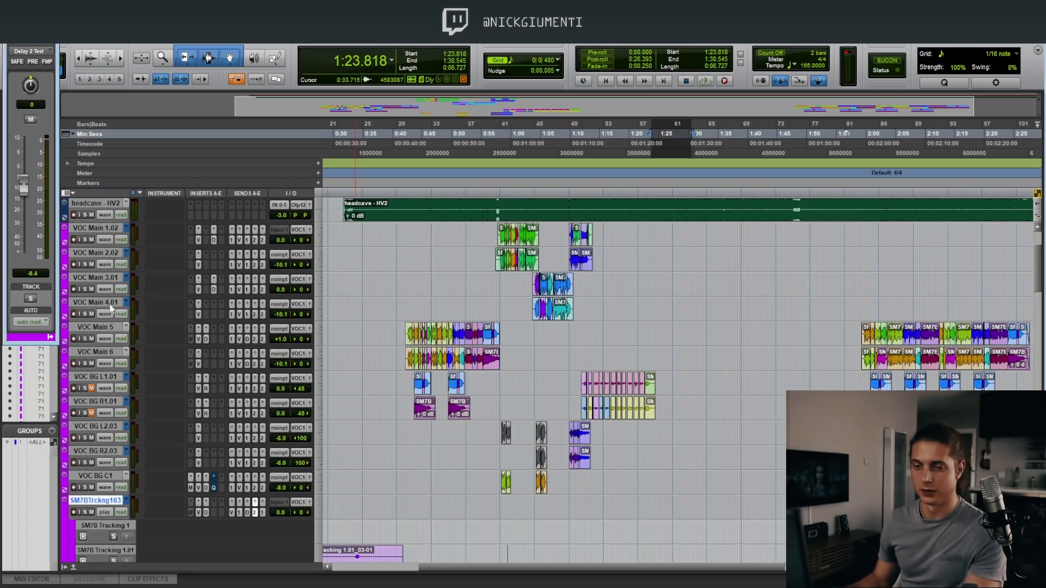
# Hide the playlist lanes of SM7BTrckng163 and go through the neighbouring tracking tracks SM7BTrckng217 and SM7BTrckng327, returning to SM7BTrckng163.
pyautogui.scroll(-4, 113, 376)
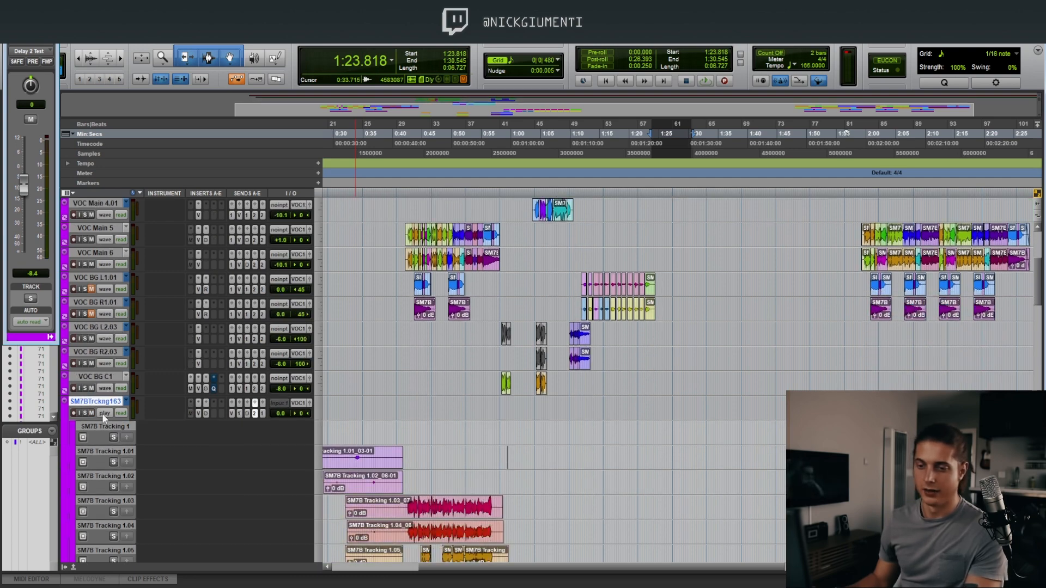
pyautogui.click(102, 378)
pyautogui.click(102, 402)
pyautogui.press('ctrl+super+Left')
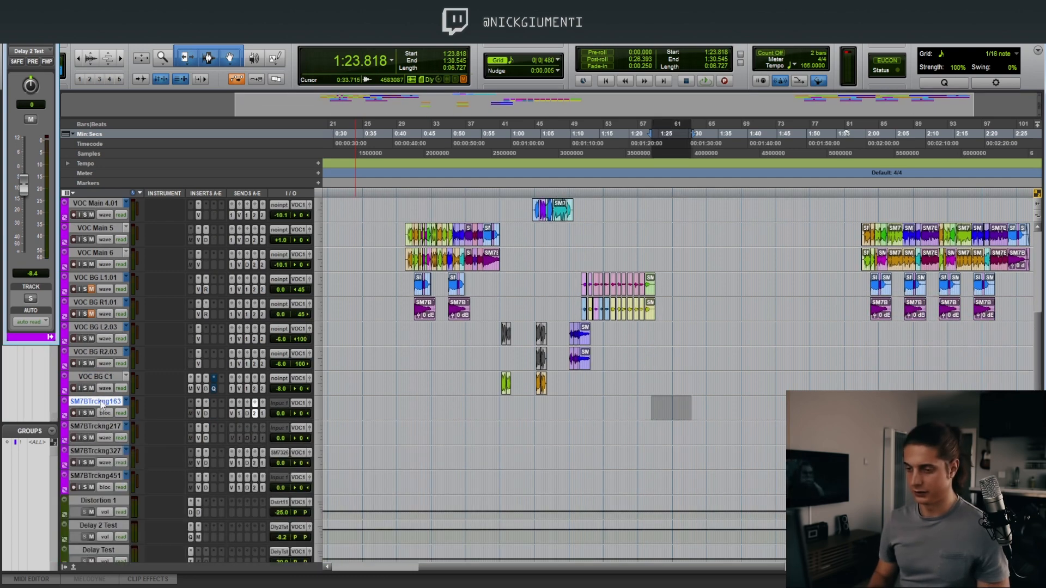
pyautogui.click(109, 430)
pyautogui.click(108, 454)
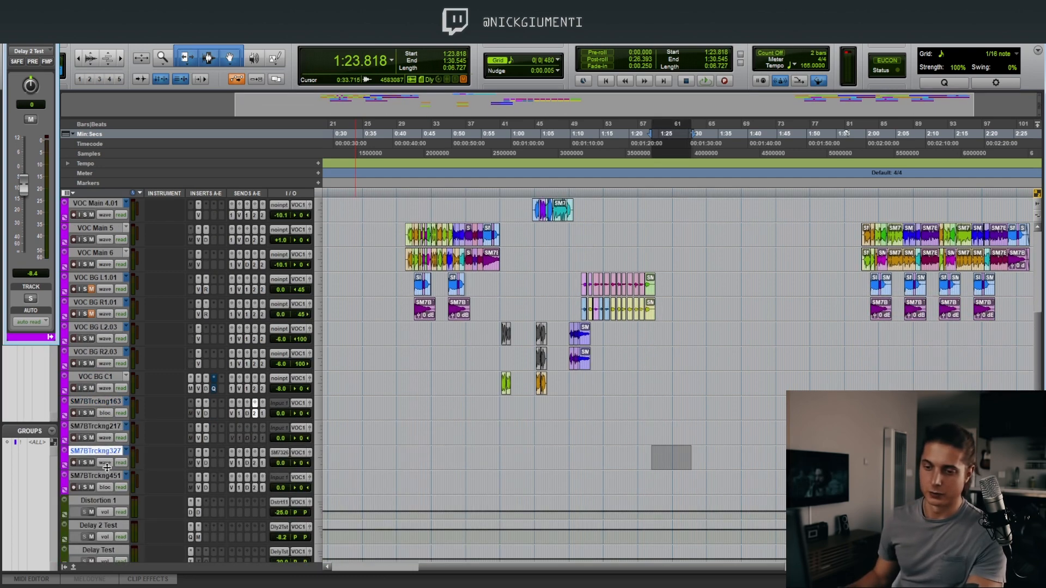
pyautogui.click(107, 476)
pyautogui.click(108, 455)
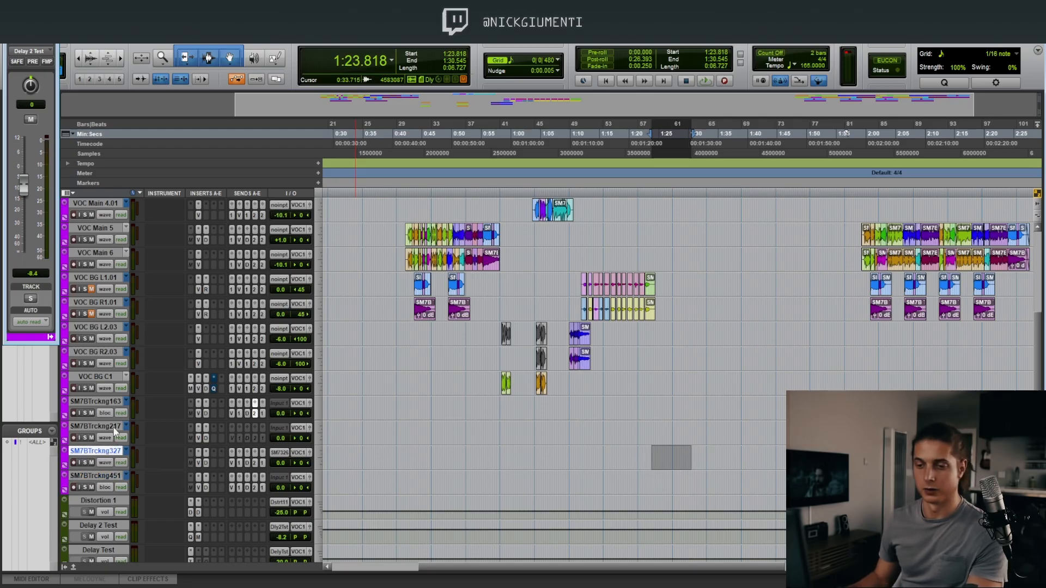
pyautogui.click(113, 432)
pyautogui.click(110, 403)
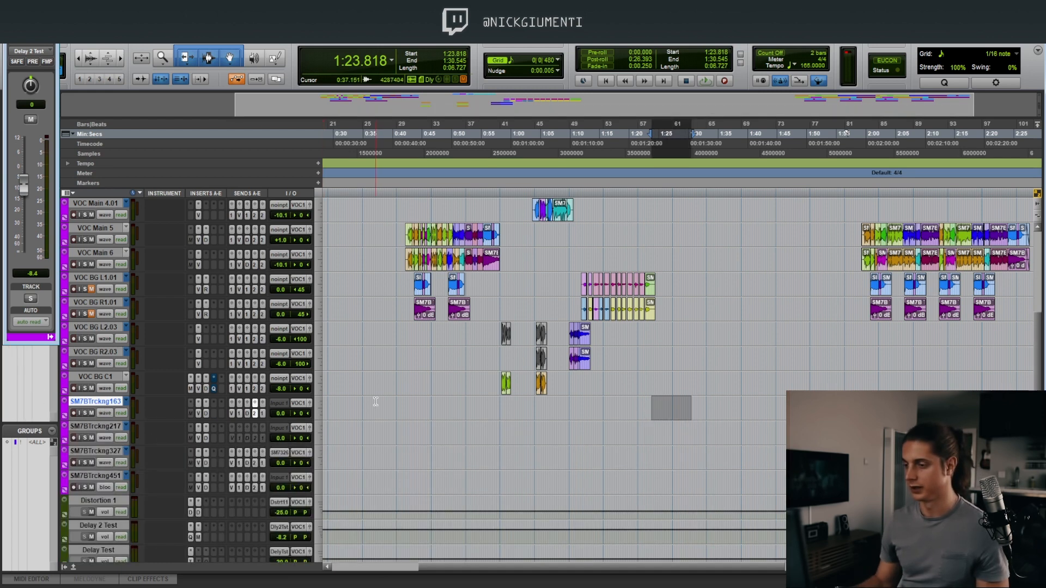
# Show the playlist lanes of SM7BTrckng163 and look through all its takes, ending at the two chosen clips in lanes 1.37 and 1.38.
pyautogui.press('ctrl+super+Right')
pyautogui.scroll(-10, 609, 415)
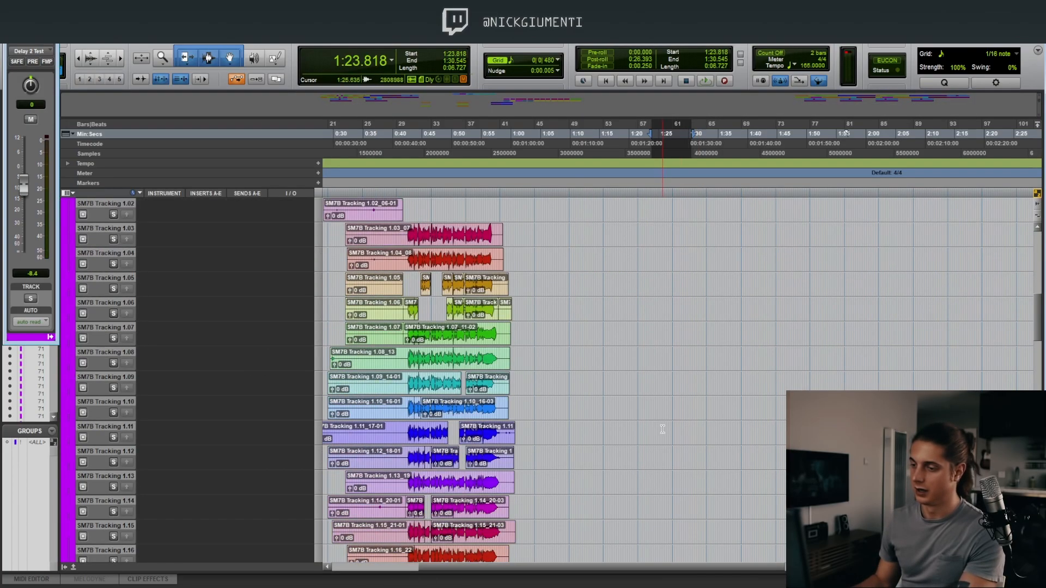
pyautogui.scroll(-6, 654, 434)
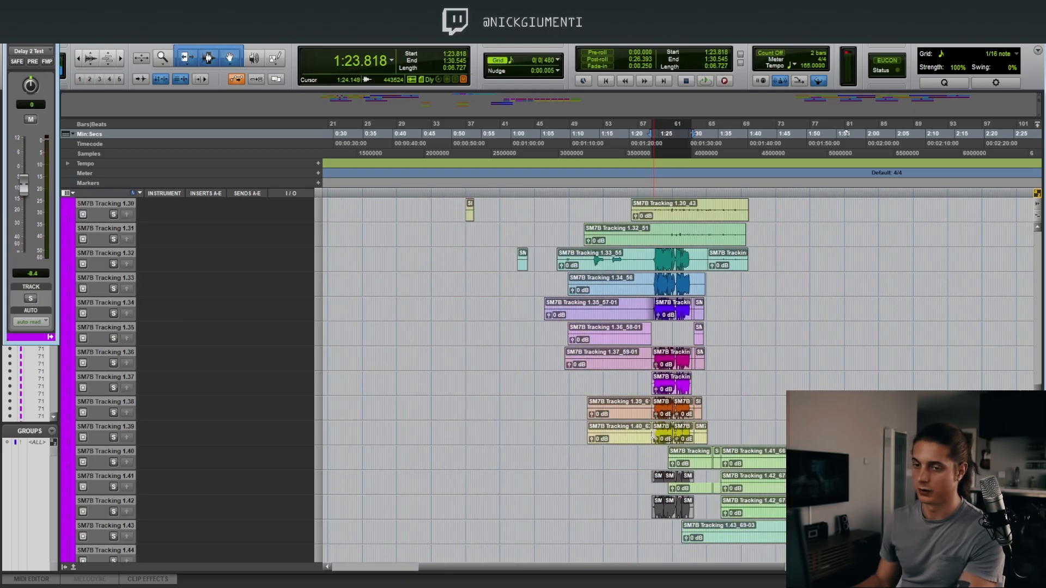
pyautogui.scroll(-20, 381, 361)
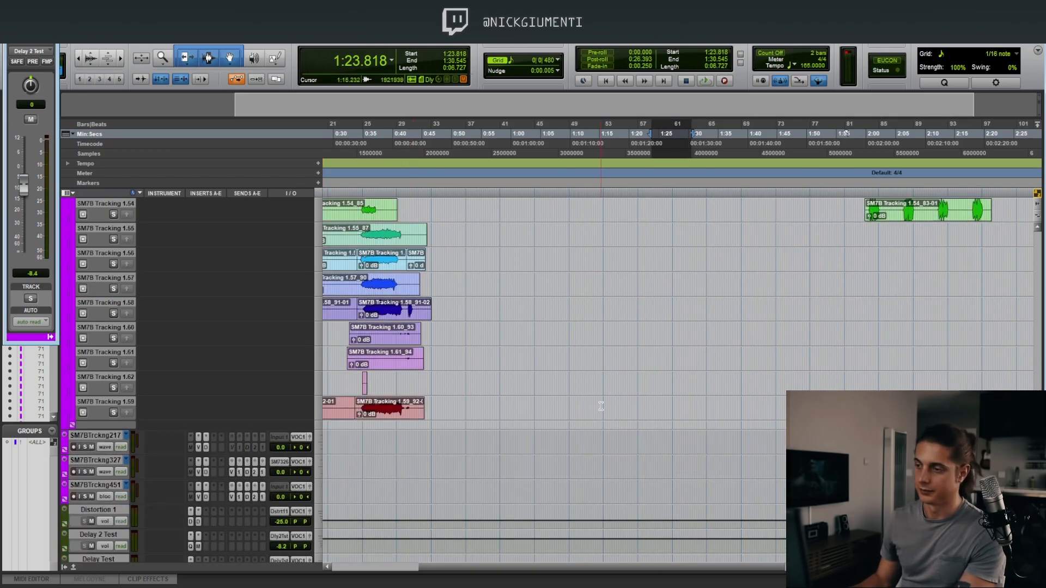
pyautogui.scroll(20, 601, 407)
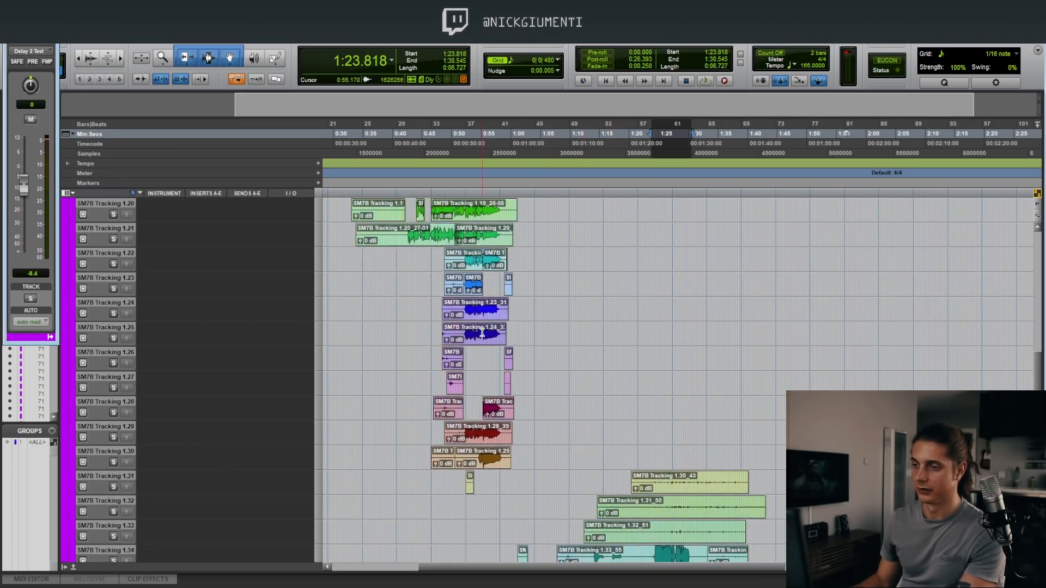
pyautogui.scroll(20, 482, 334)
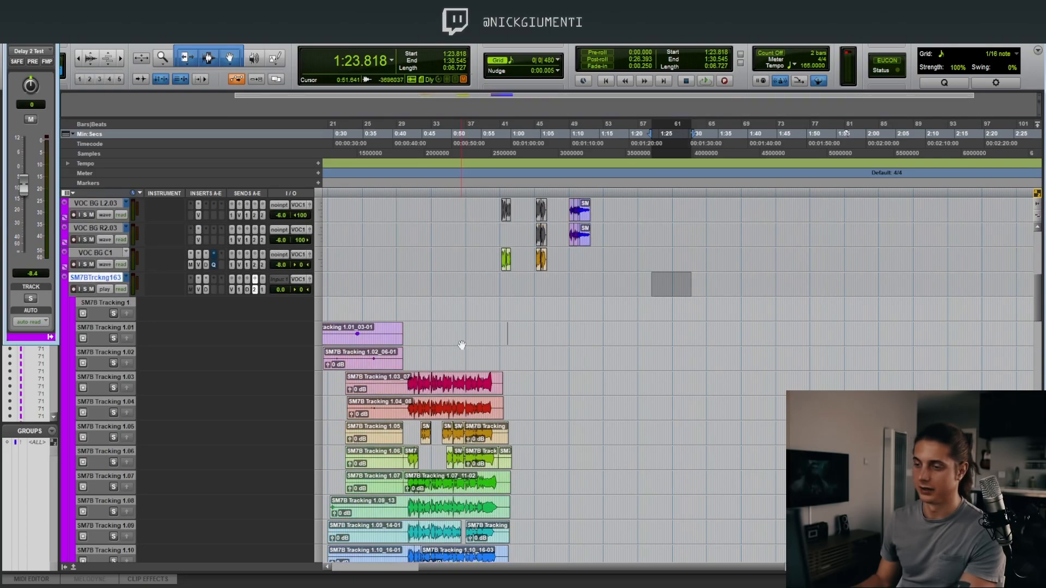
pyautogui.scroll(1, 470, 340)
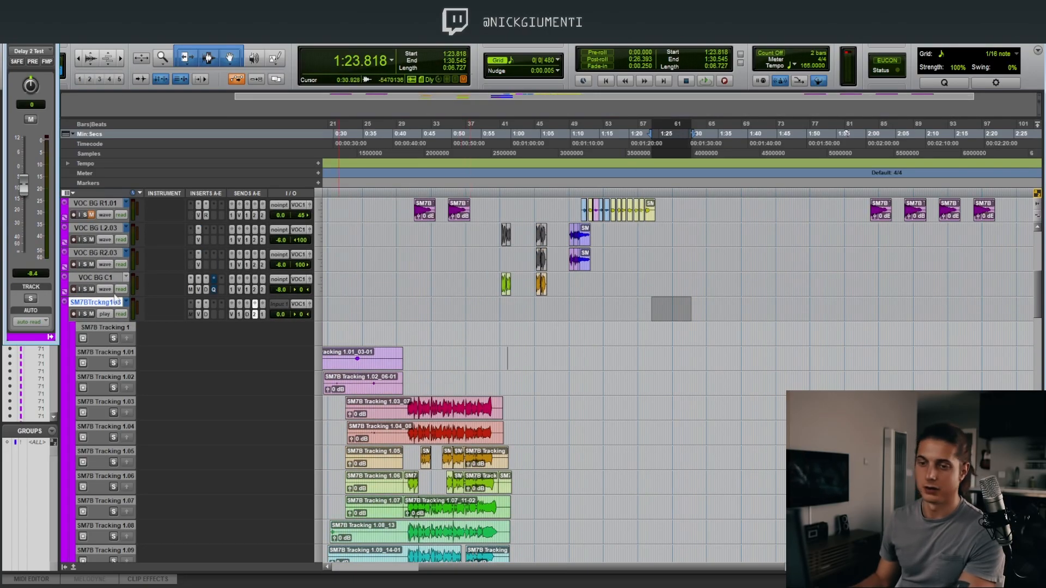
pyautogui.scroll(-20, 527, 367)
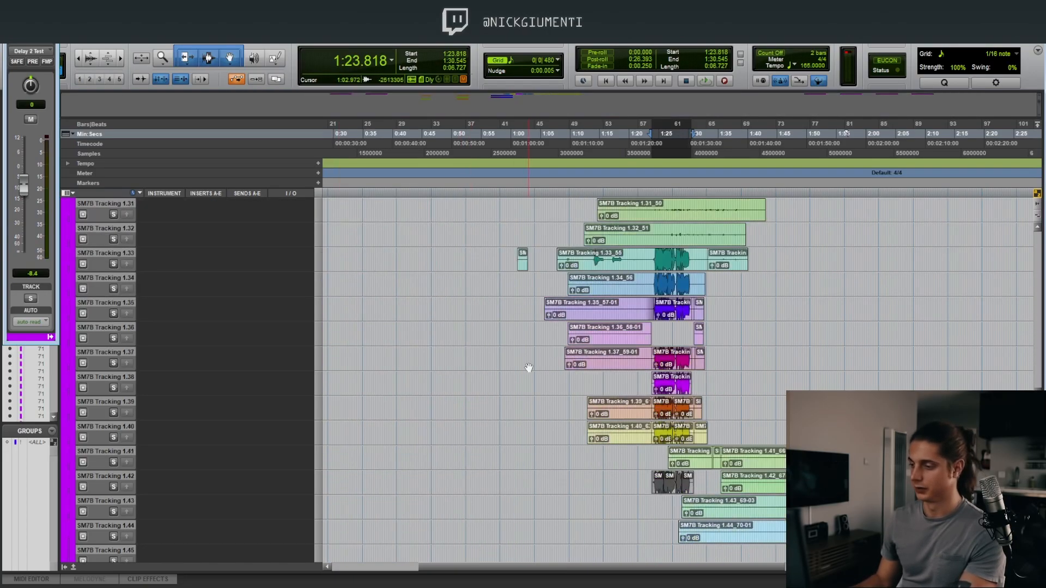
pyautogui.scroll(-1, 529, 368)
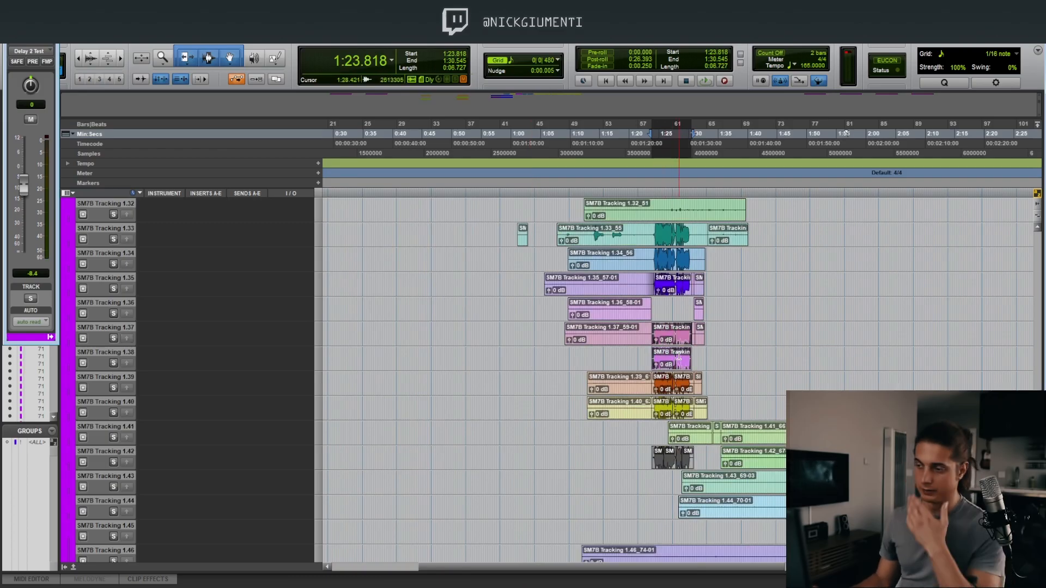
# Select the chosen clips in lanes 1.37 and 1.38 and place them at the same time position on VOC Main 1.02 and VOC Main 2.02.
pyautogui.moveTo(672, 336); pyautogui.dragTo(704, 361)
pyautogui.click(667, 342)
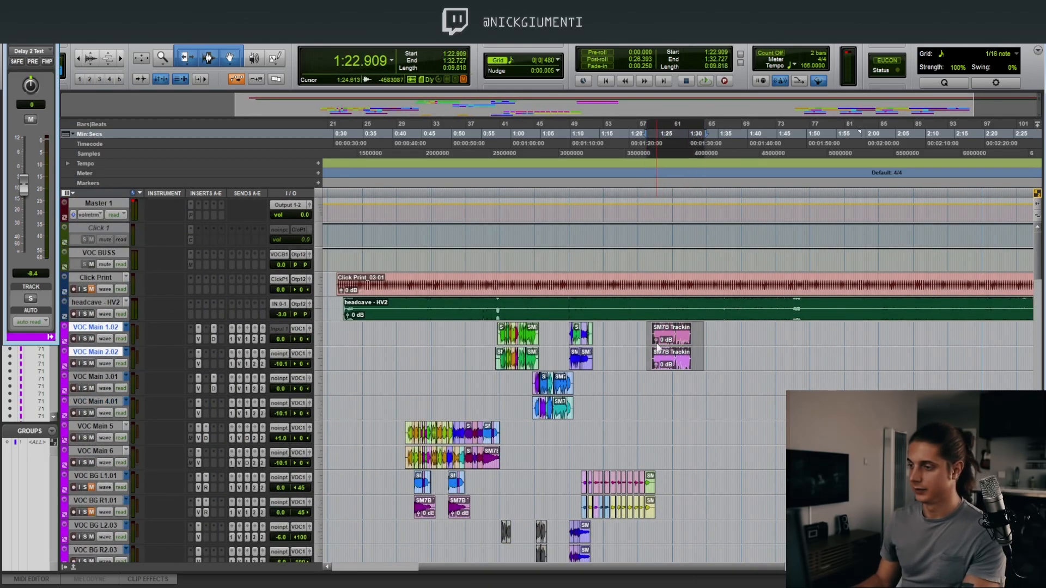
pyautogui.scroll(-1, 642, 348)
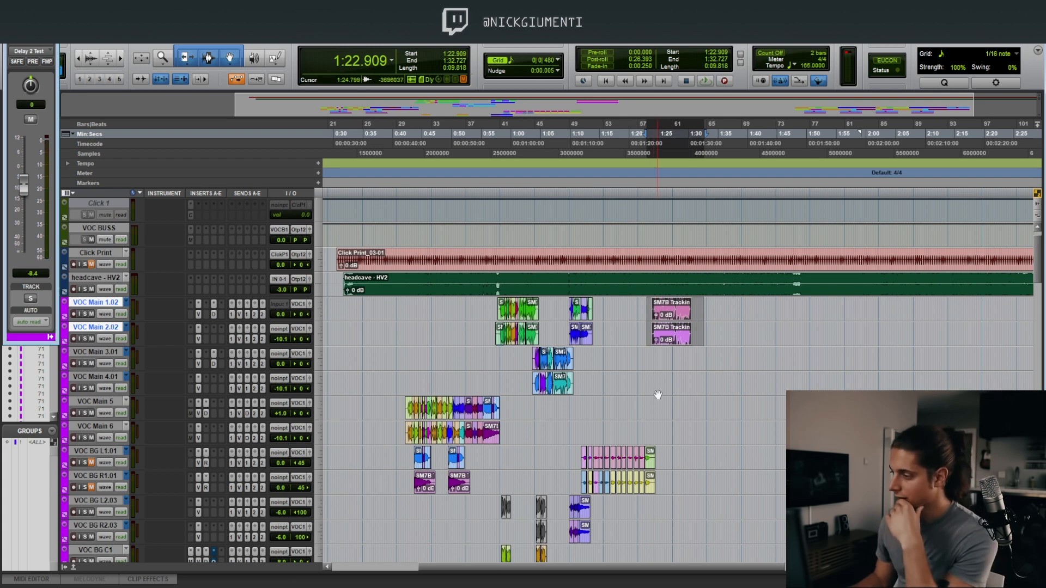
pyautogui.scroll(-2, 658, 395)
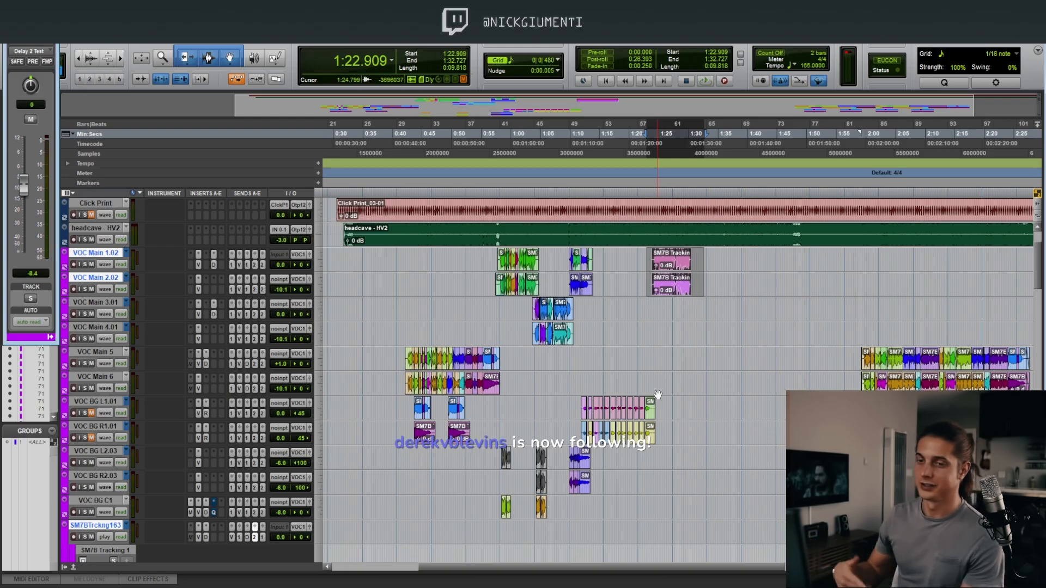
# Select the range around the newly placed clip on VOC Main 1.02, and the range around the one on VOC Main 2.02.
pyautogui.click(649, 302)
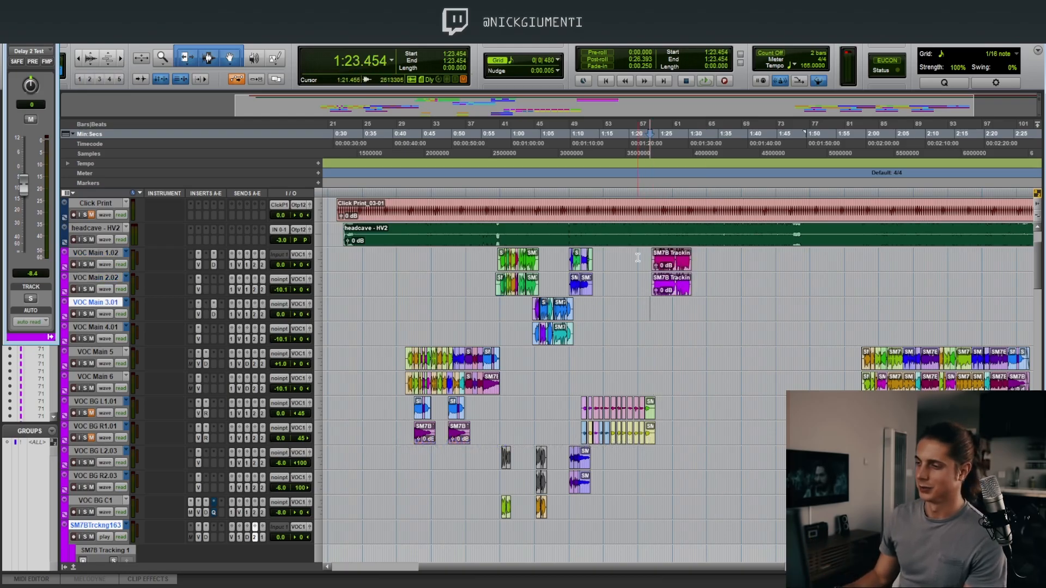
pyautogui.moveTo(638, 256); pyautogui.dragTo(699, 259)
pyautogui.click(731, 292)
pyautogui.moveTo(646, 280); pyautogui.dragTo(724, 280)
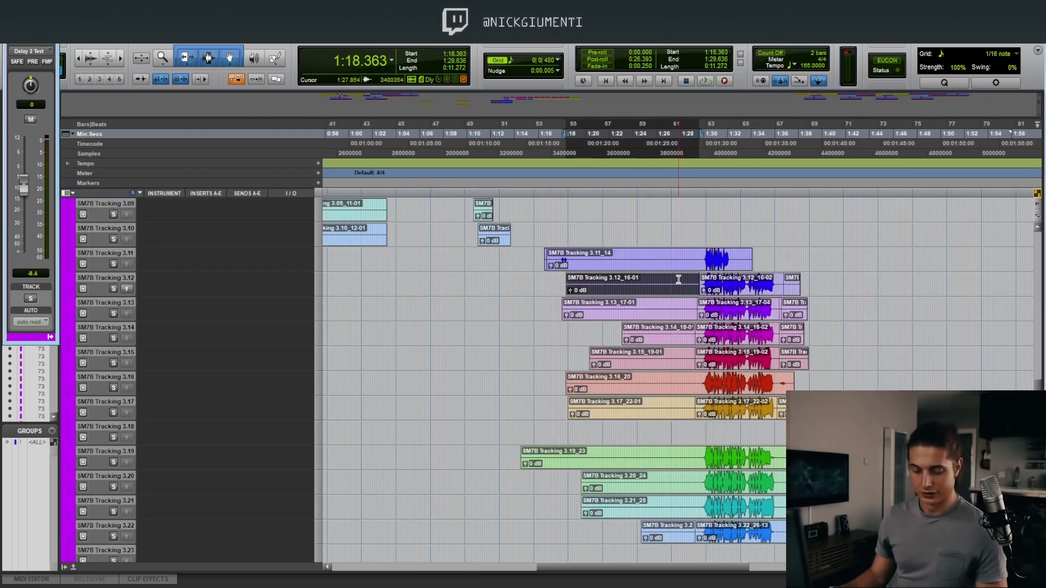
# Audition take SM7B Tracking 3.14 soloed from 1:27.636.
pyautogui.click(678, 280)
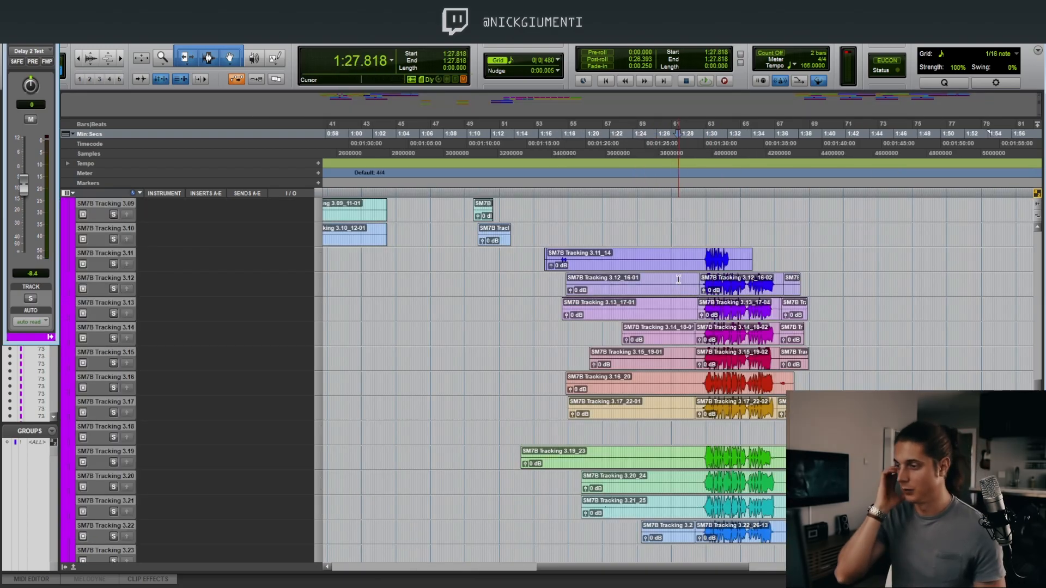
pyautogui.doubleClick(675, 309)
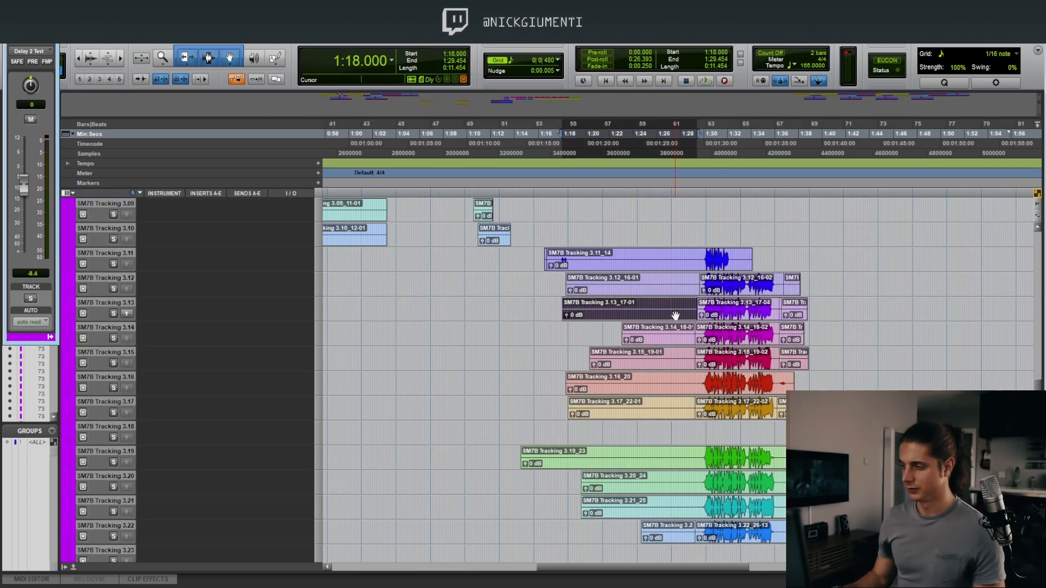
pyautogui.scroll(-1, 676, 308)
pyautogui.click(675, 306)
pyautogui.hotkey('shift', 's')
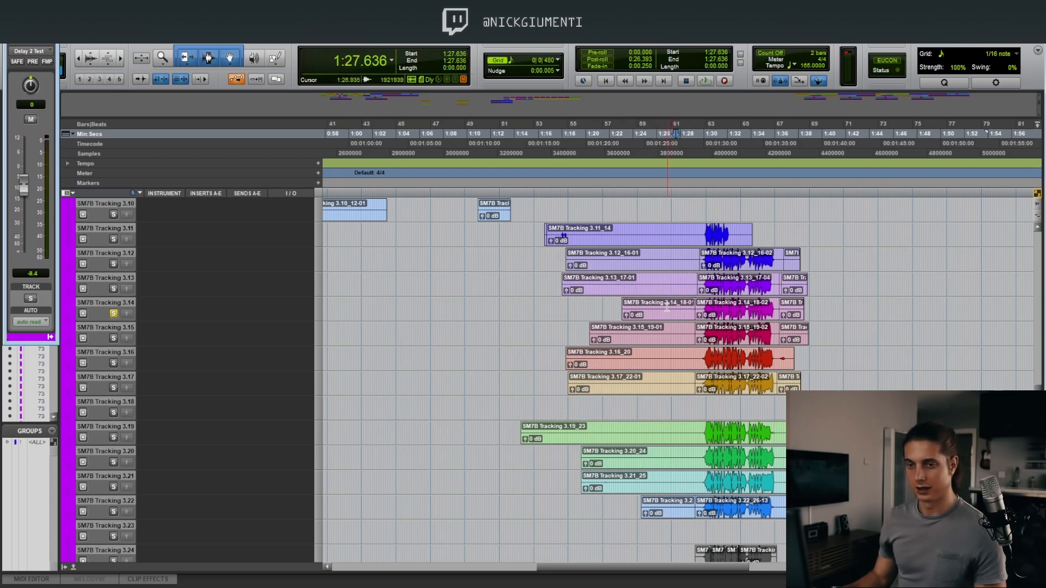
pyautogui.press('space')
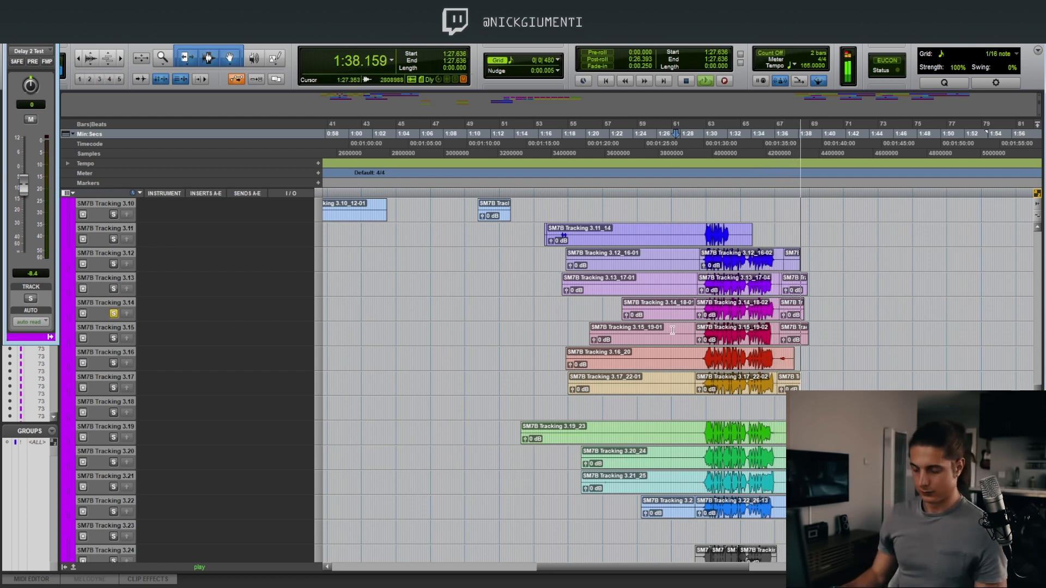
pyautogui.press('space')
# Audition take 3.15 soloed from 1:27.272, and separate its phrase from 1:33.454 to 1:36.000 into its own clip.
pyautogui.click(672, 329)
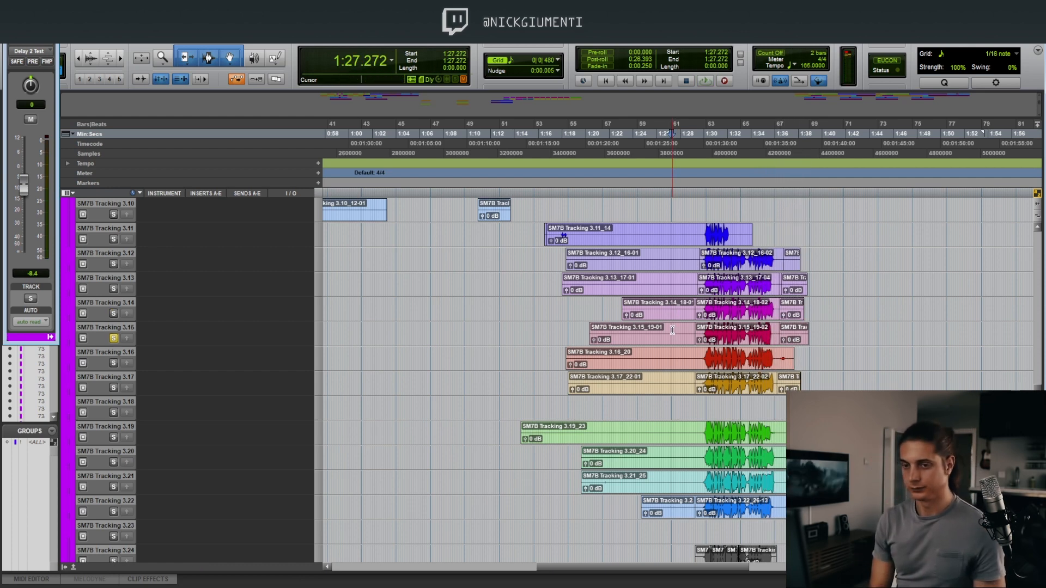
pyautogui.press('space')
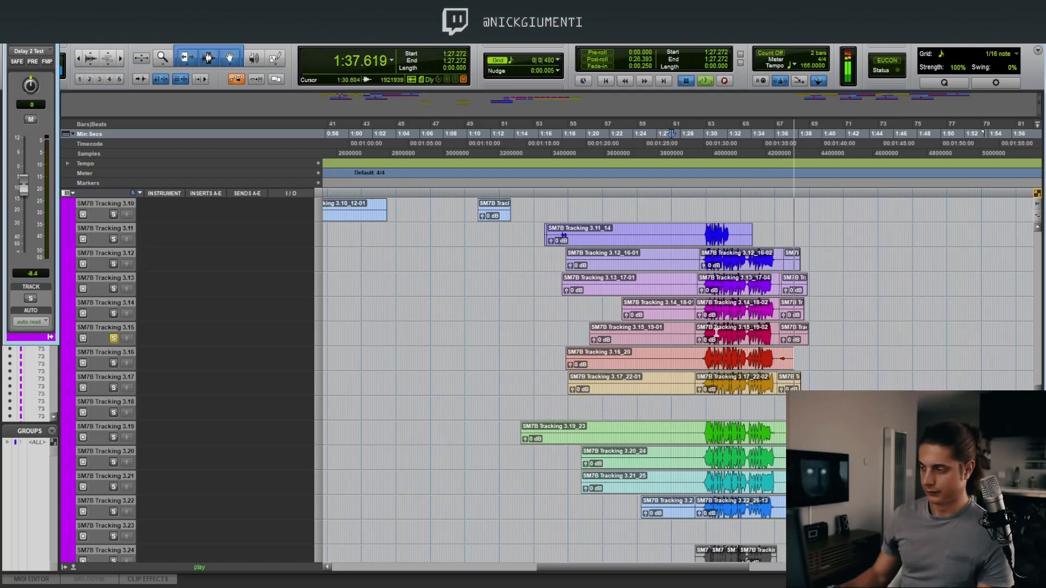
pyautogui.press('space')
pyautogui.moveTo(746, 334); pyautogui.dragTo(776, 331)
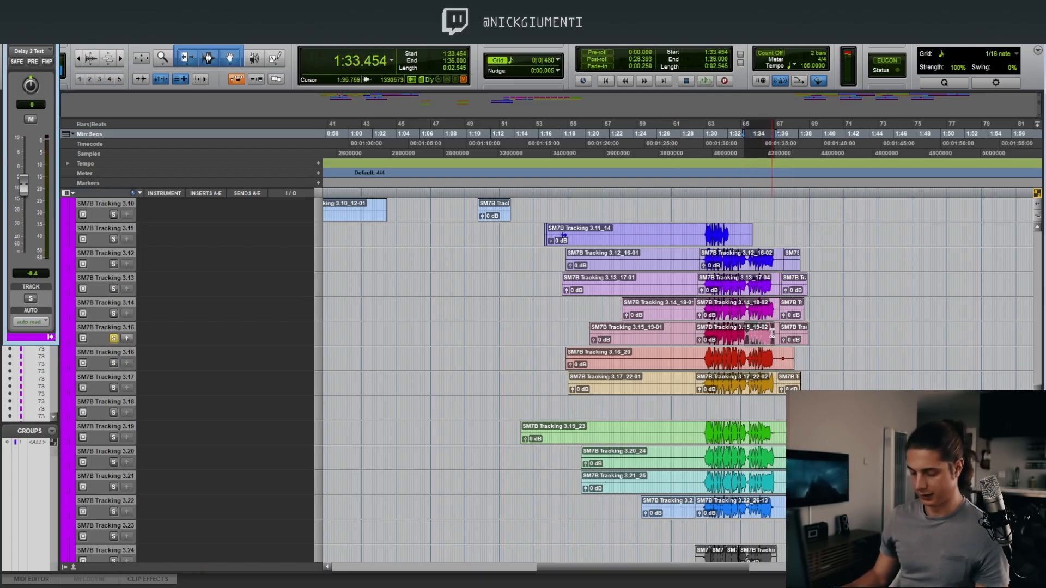
pyautogui.hotkey('ctrl', 'e')
# Audition take 3.17 soloed from 1:28.363, and move the separated take 3.15 phrase into the 3.17 lane at 1:33.454.
pyautogui.click(683, 378)
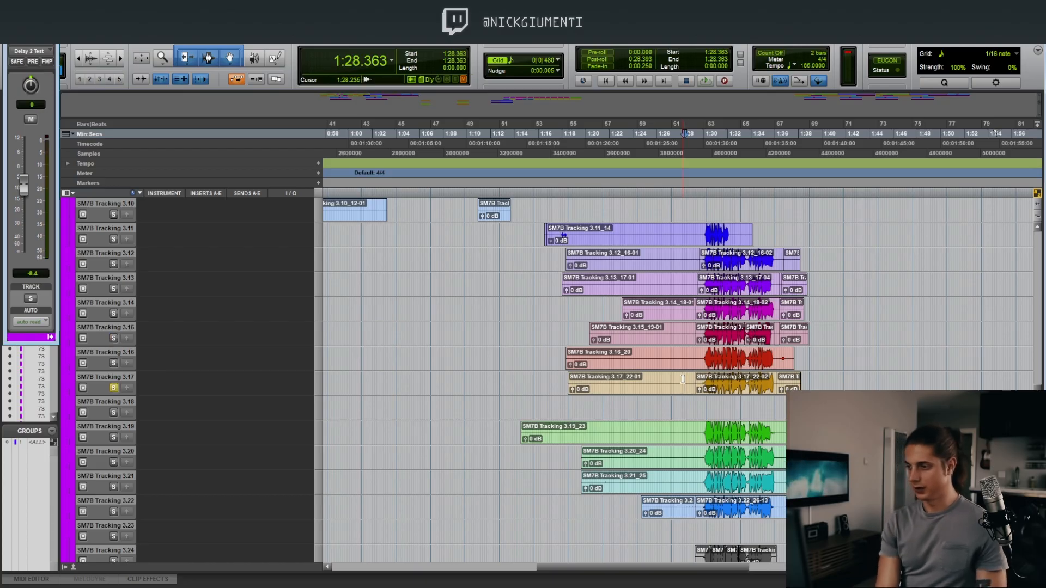
pyautogui.press('space')
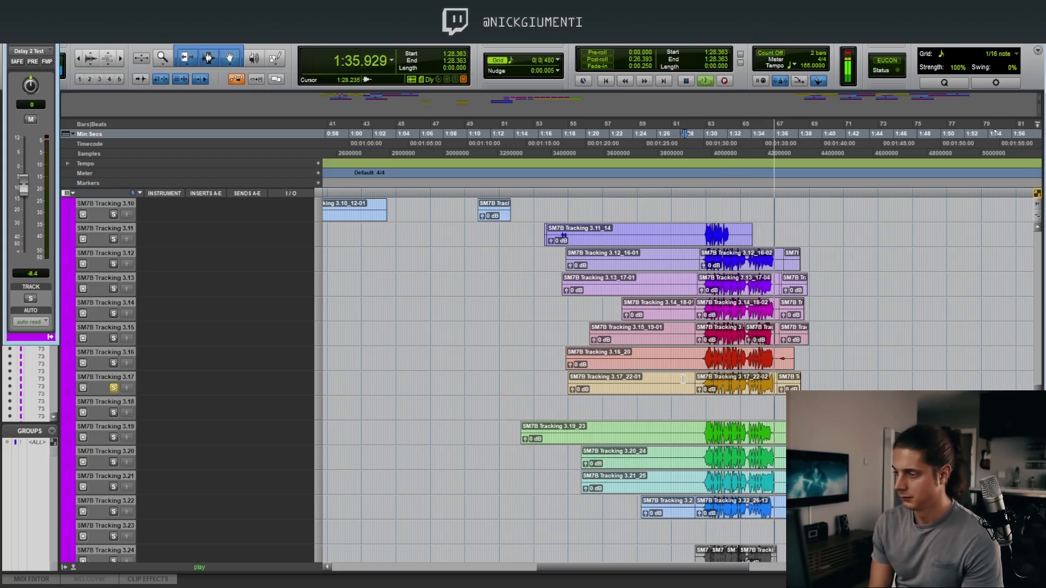
pyautogui.press('space')
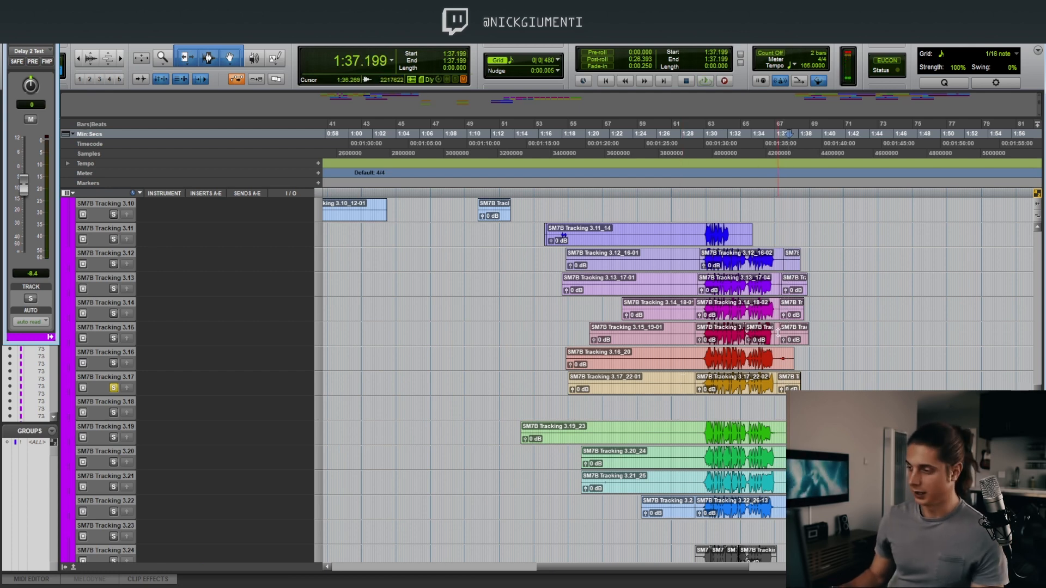
pyautogui.moveTo(763, 341); pyautogui.dragTo(761, 382)
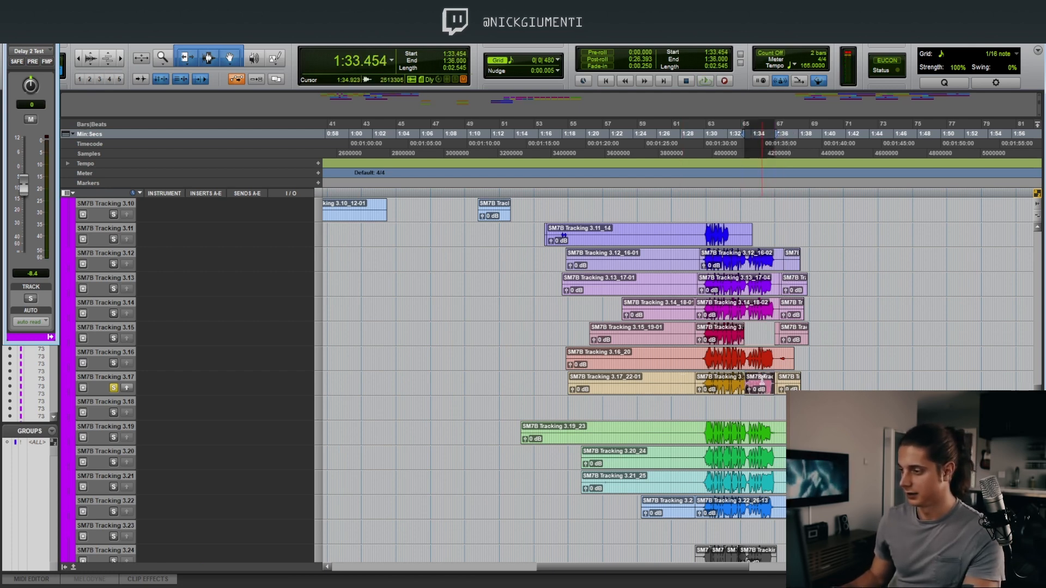
# Audition the take 3.13 clip soloed from 1:29.454, and restart its playback near 1:30.
pyautogui.click(723, 318)
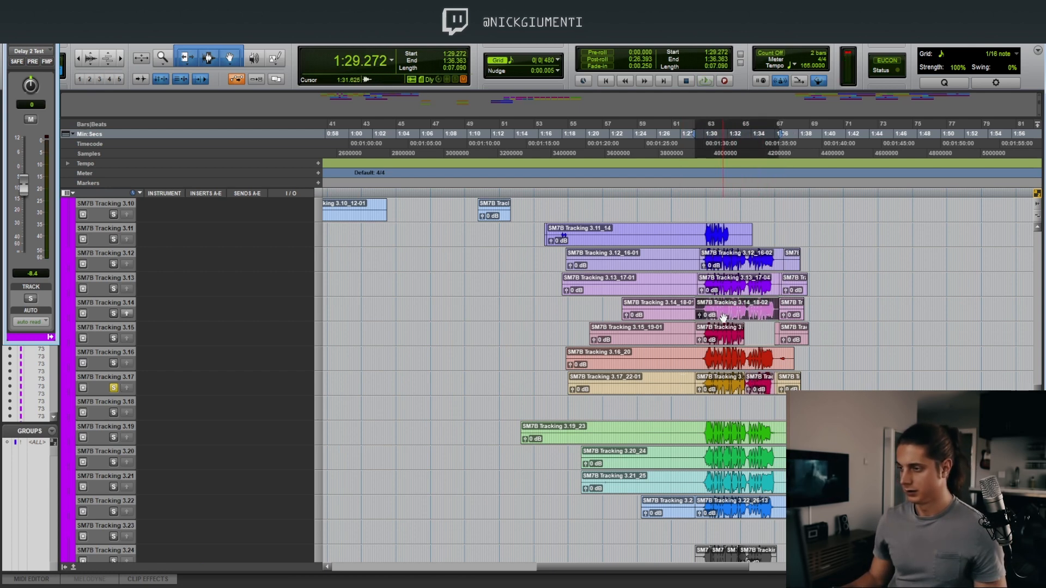
pyautogui.click(729, 293)
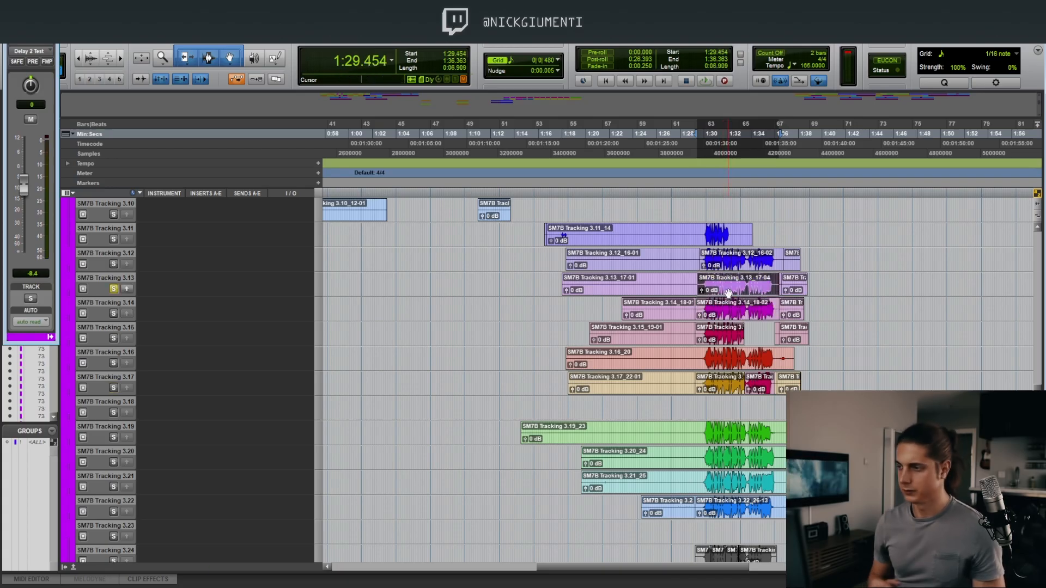
pyautogui.press('space')
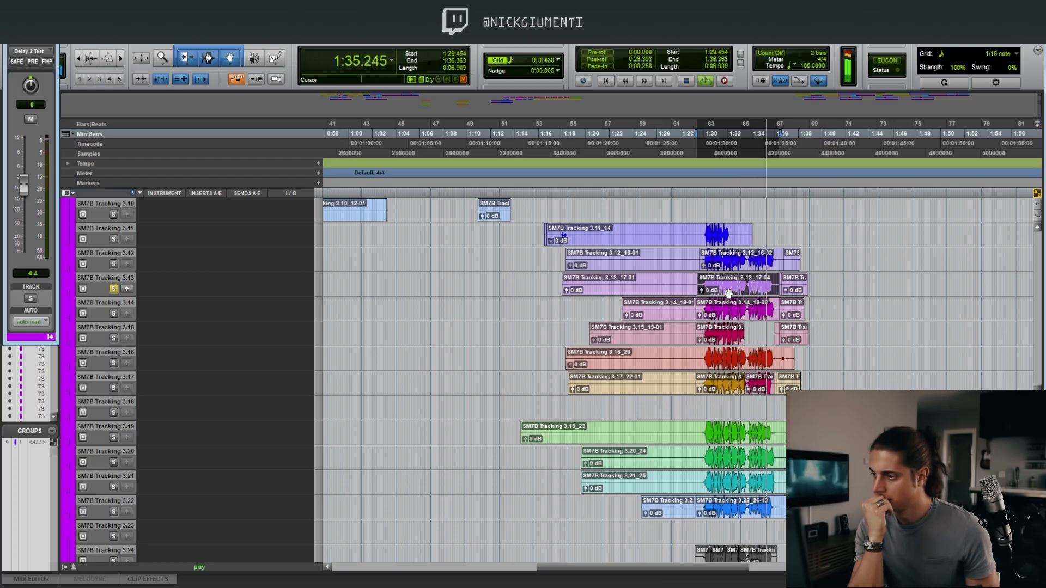
pyautogui.press('space')
pyautogui.click(721, 281)
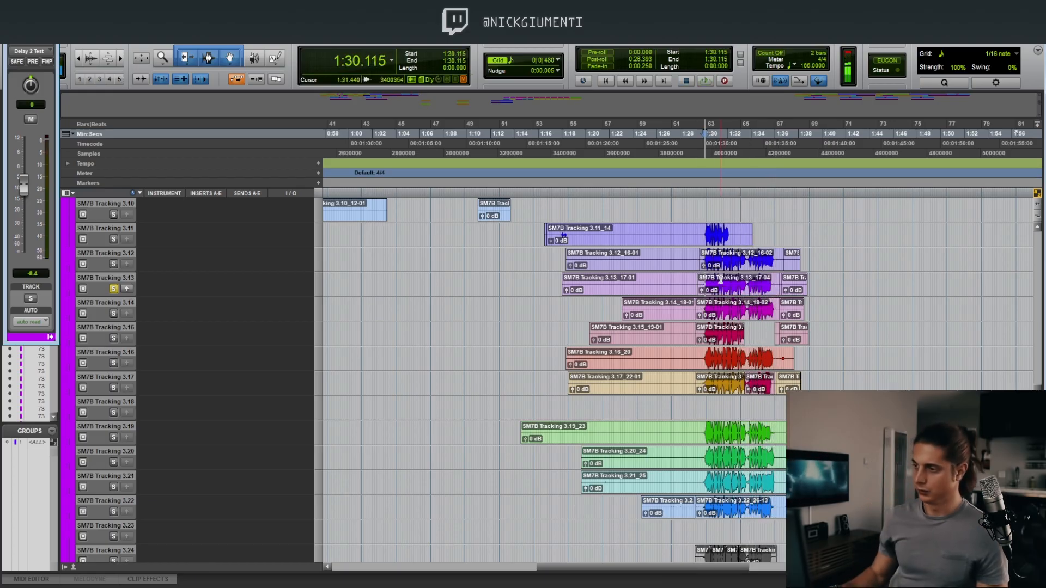
# Audition take SM7B Tracking 3.13 soloed from 1:32.363, with its waveform magnified.
pyautogui.click(734, 281)
pyautogui.press('r')
pyautogui.press('t')
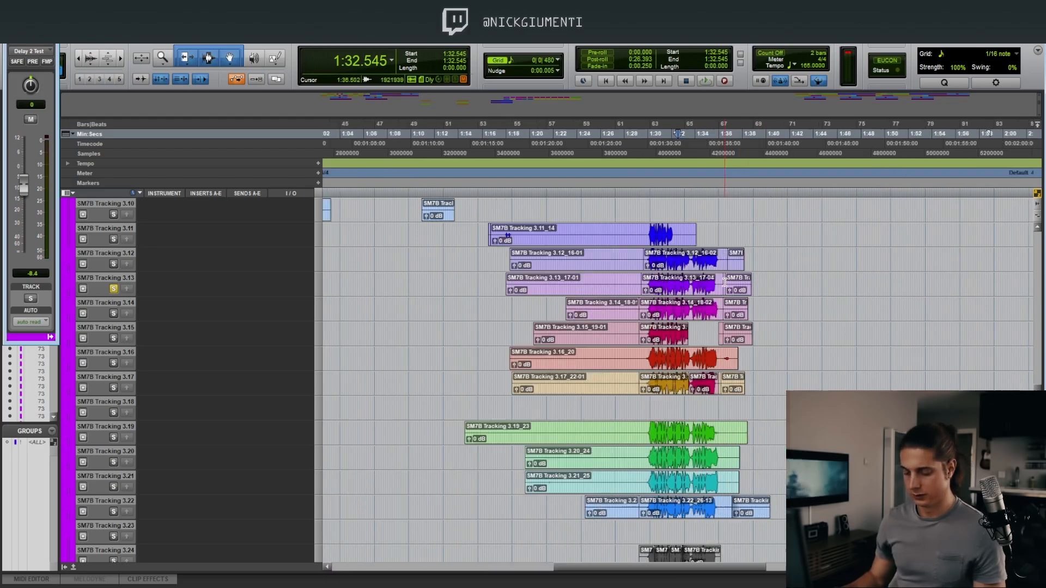
pyautogui.press('t')
pyautogui.press('t')
pyautogui.press('t')
pyautogui.click(654, 278)
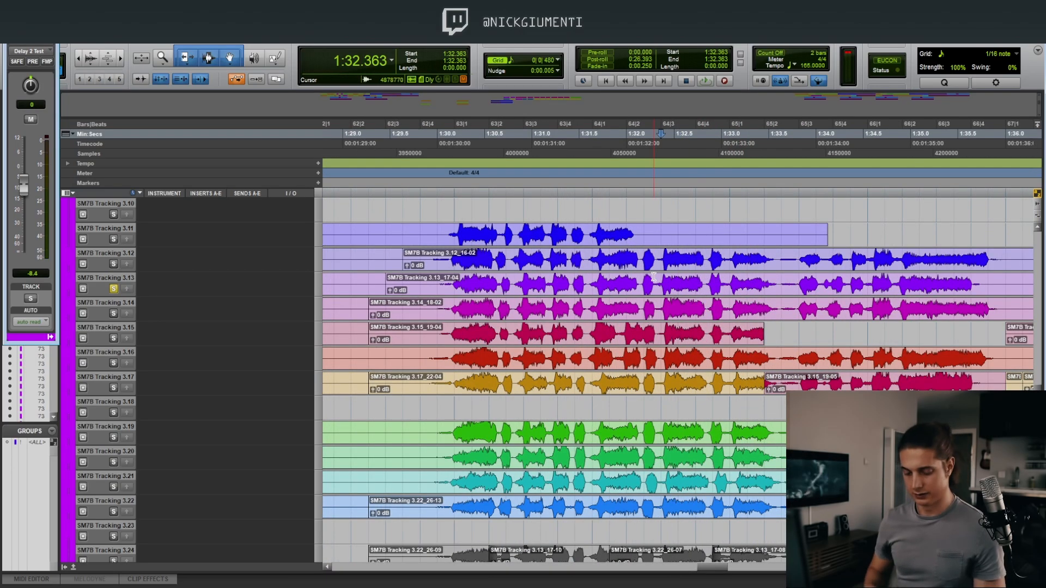
pyautogui.press('space')
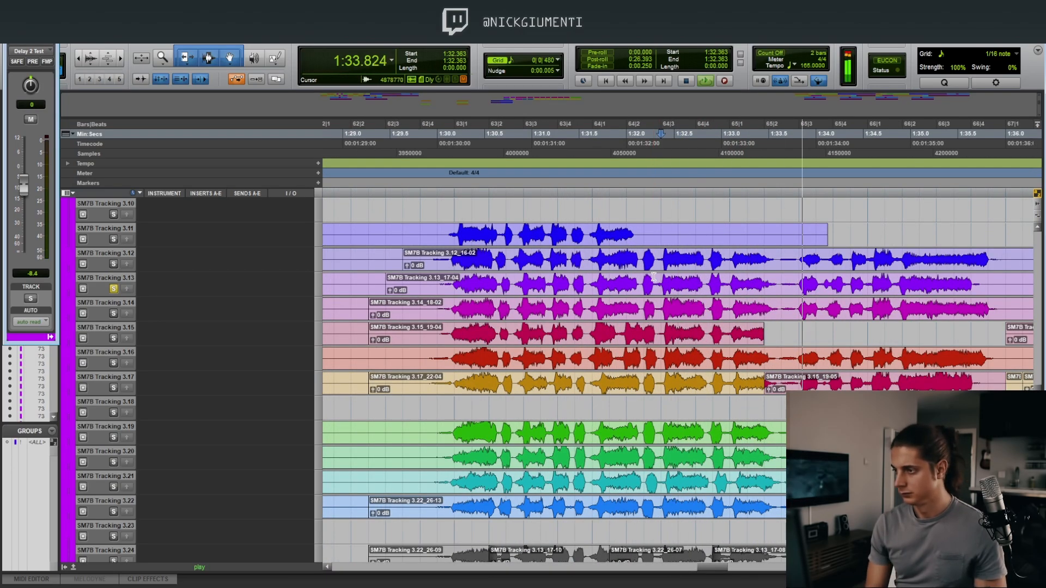
pyautogui.press('space')
# Solo take SM7B Tracking 3.14, and audition it from 1:30.000.
pyautogui.click(440, 303)
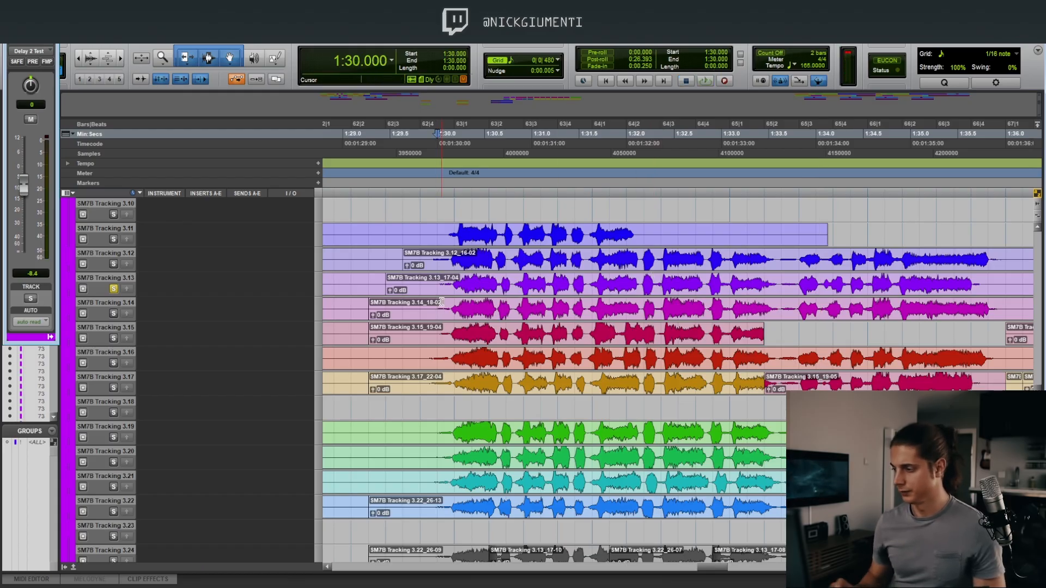
pyautogui.hotkey('shift', 's')
pyautogui.press('space')
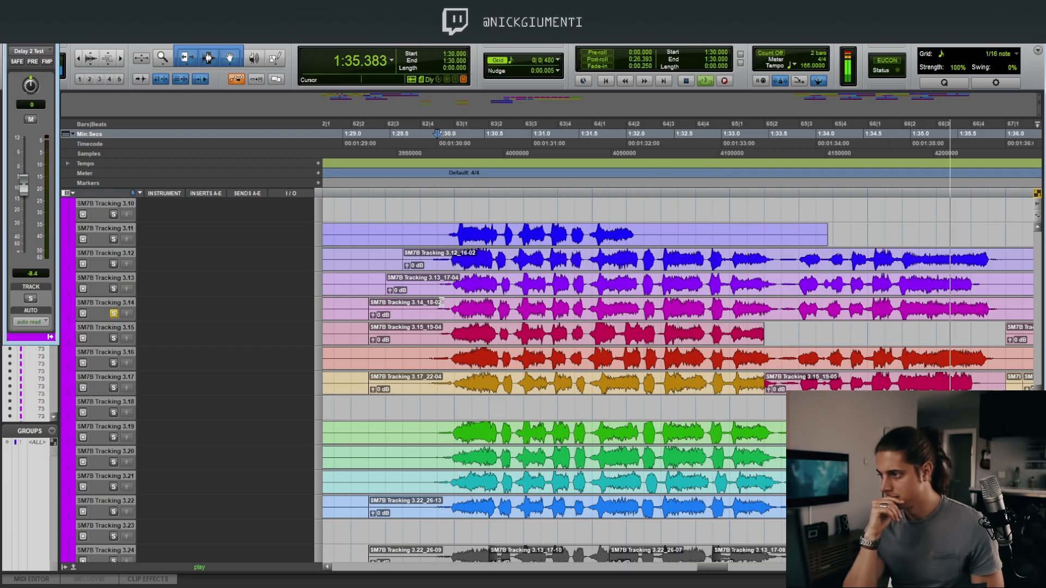
pyautogui.press('space')
# Comp the take 3.13 phrase from 1:33.636 into take 3.14, and place the 3.14 and 3.17 comps on VOC Main 3.01 and 4.01.
pyautogui.moveTo(781, 285); pyautogui.dragTo(851, 286)
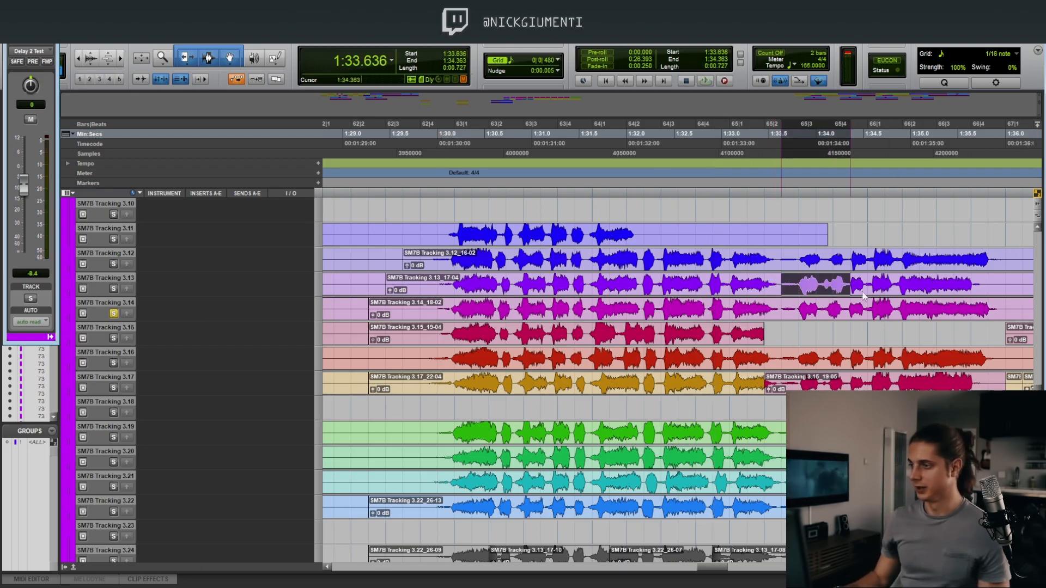
pyautogui.moveTo(742, 485); pyautogui.dragTo(743, 239)
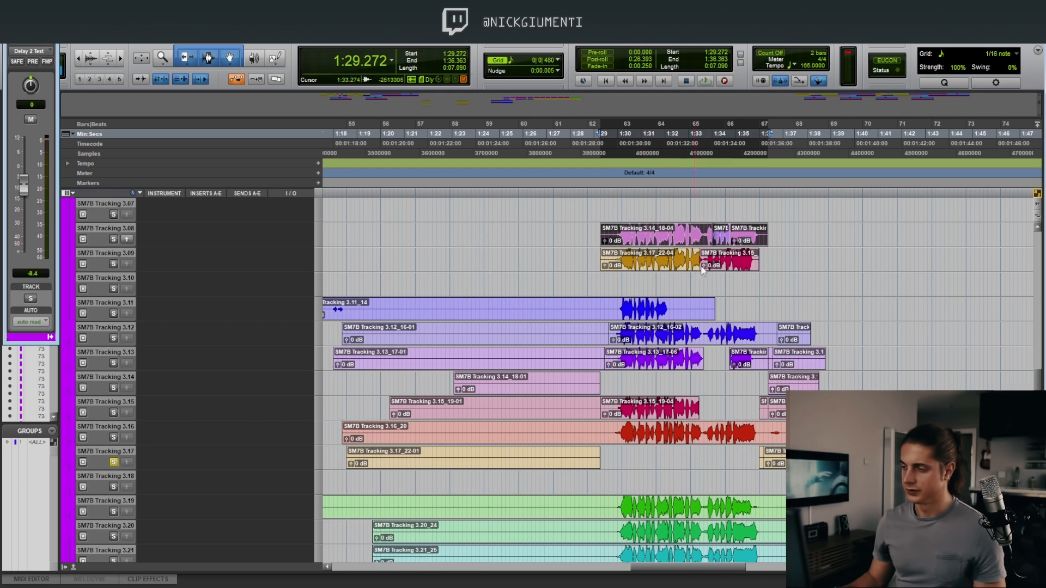
pyautogui.keyDown('shift'); pyautogui.click(743, 265); pyautogui.keyUp('shift')
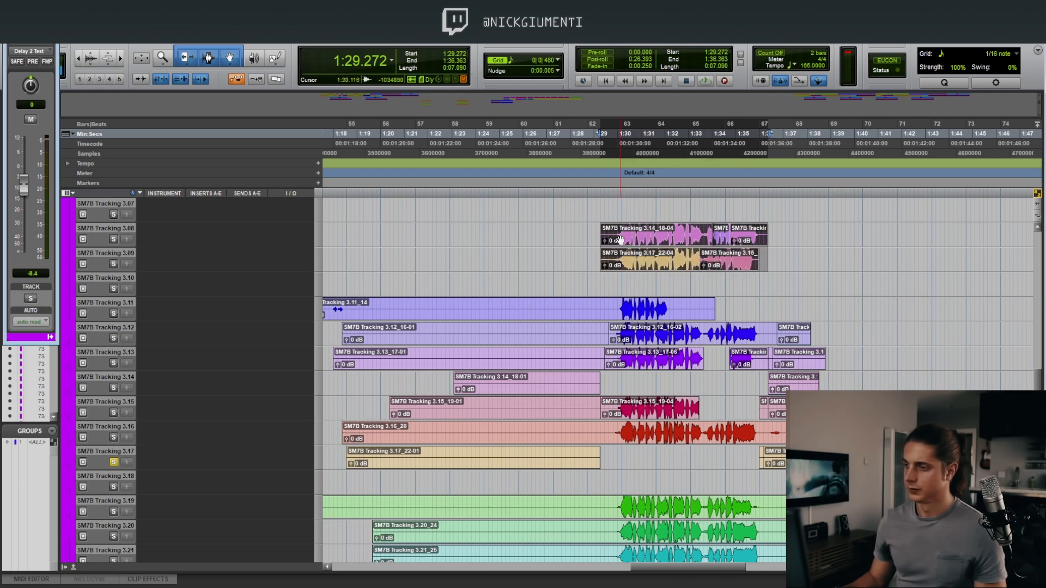
pyautogui.moveTo(621, 239); pyautogui.dragTo(614, 388)
pyautogui.scroll(-3, 606, 399)
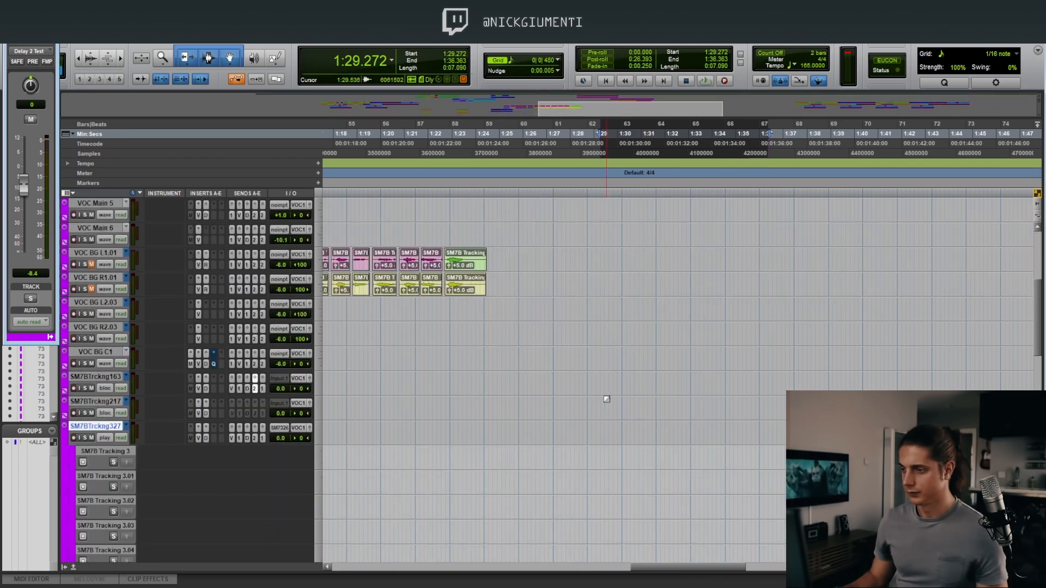
pyautogui.scroll(-5, 607, 399)
pyautogui.click(621, 350)
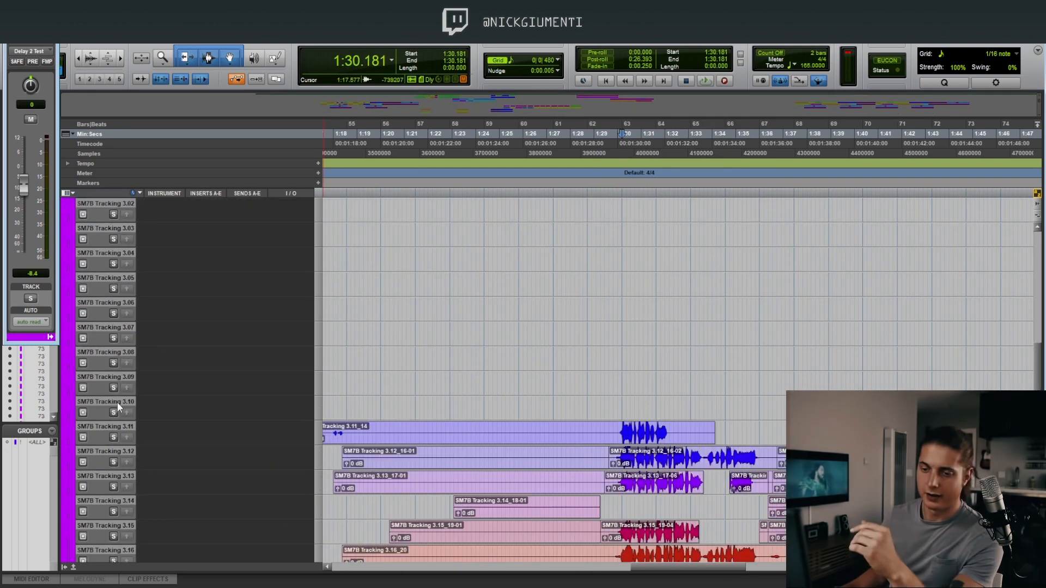
# Select the VOC Main 1.02 track, and play back the takes on VOC Main 1.02 and VOC Main 2.02.
pyautogui.scroll(-3, 118, 407)
pyautogui.scroll(12, 381, 364)
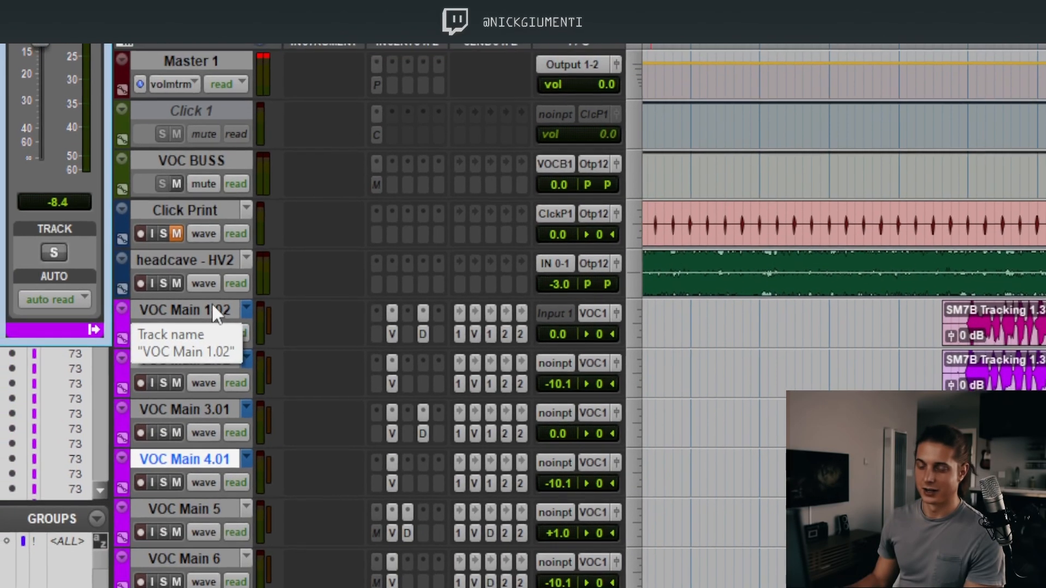
pyautogui.click(114, 328)
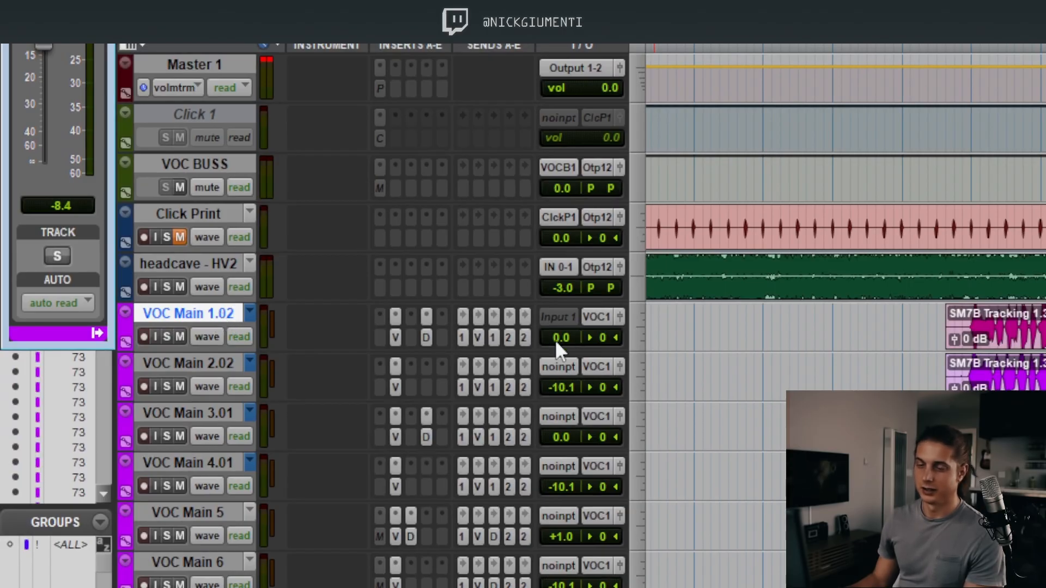
pyautogui.click(221, 366)
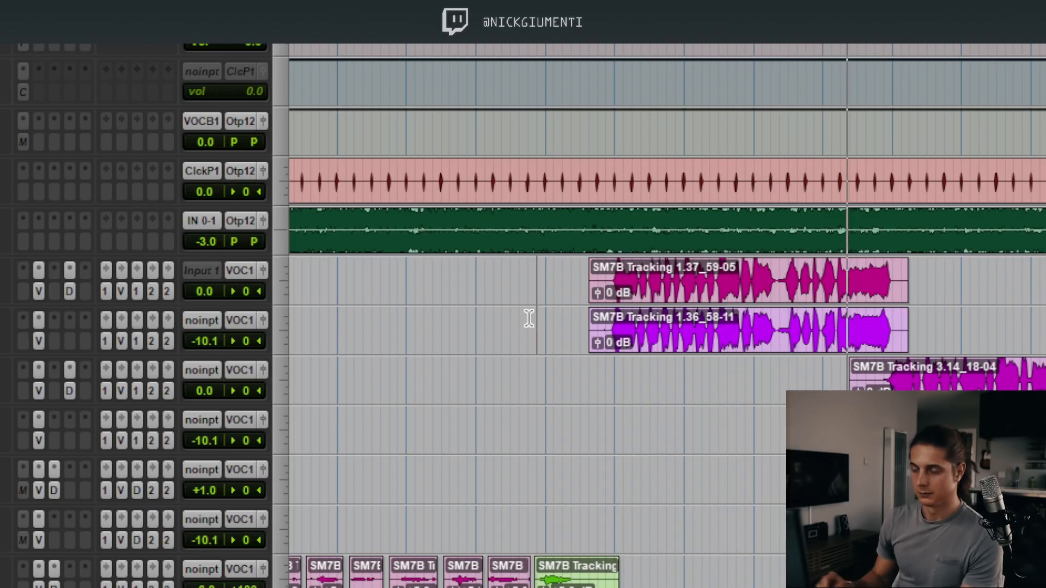
pyautogui.press('space')
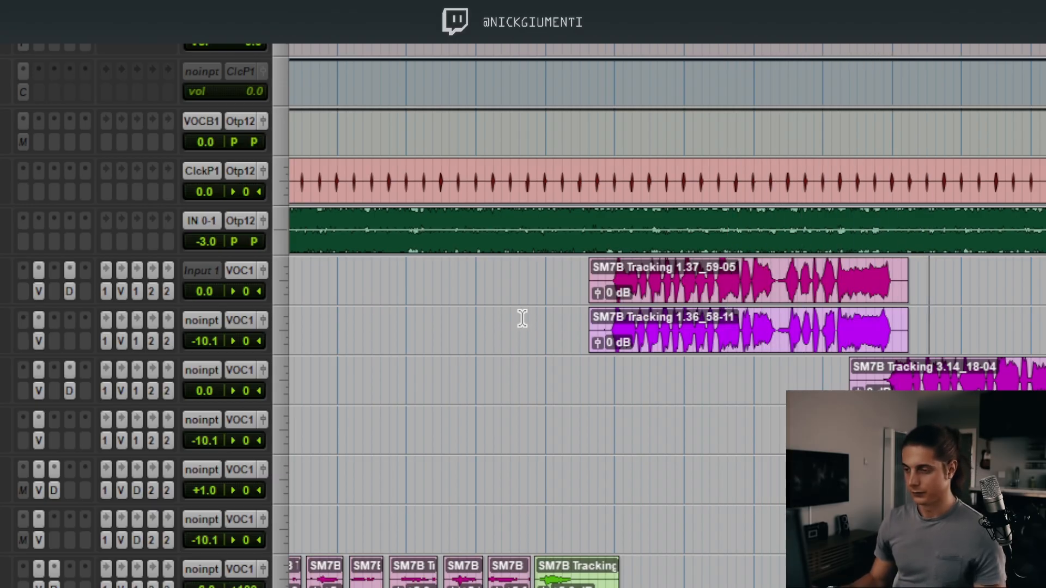
# Split the SM7B Tracking 1.36 clip on VOC Main 2.02 just before the long phrase near its middle.
pyautogui.press('t')
pyautogui.press('t')
pyautogui.press('r')
pyautogui.click(431, 323)
pyautogui.press('t')
pyautogui.press('t')
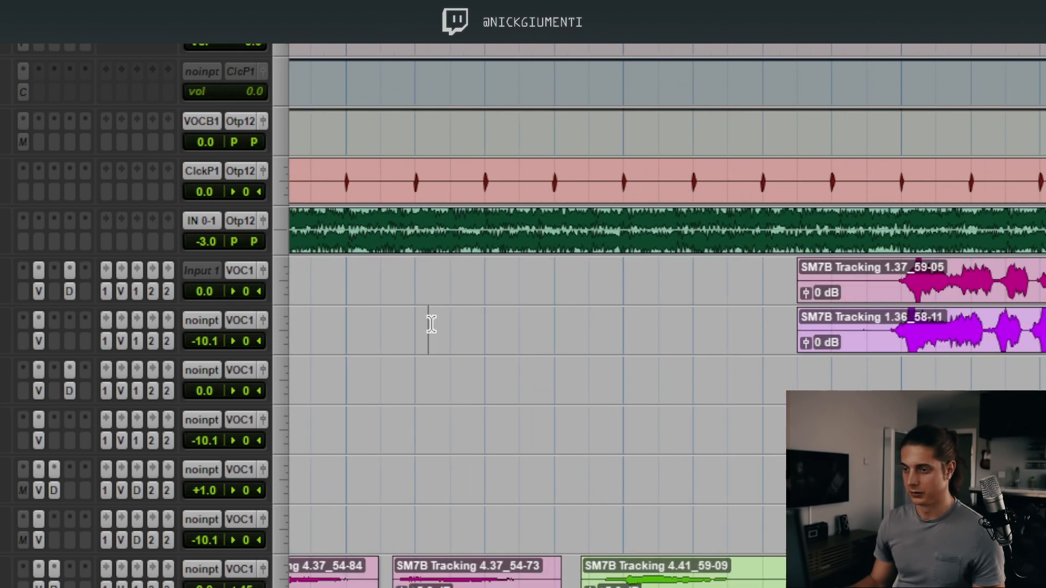
pyautogui.press('r')
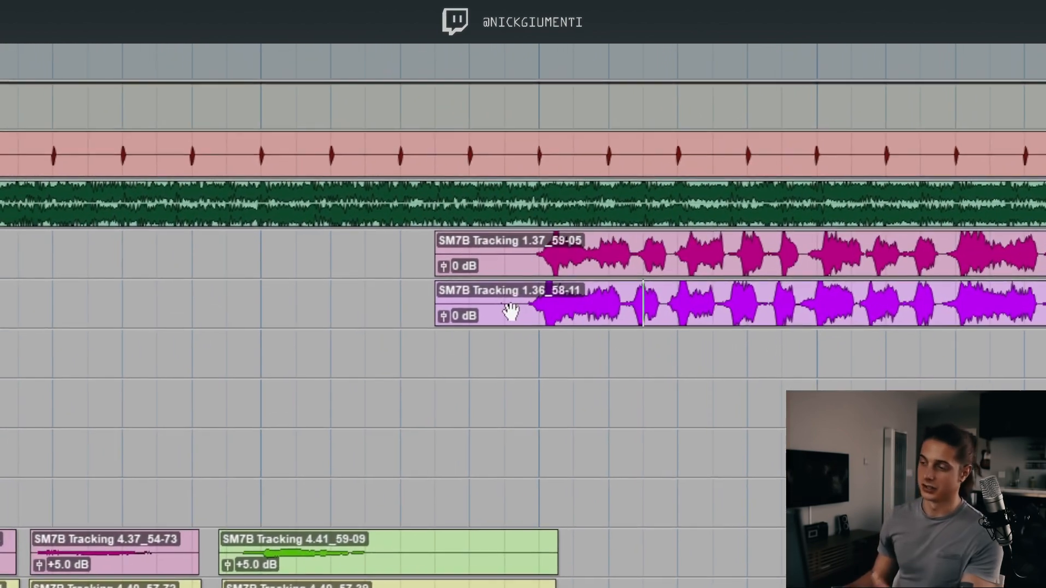
pyautogui.press('t')
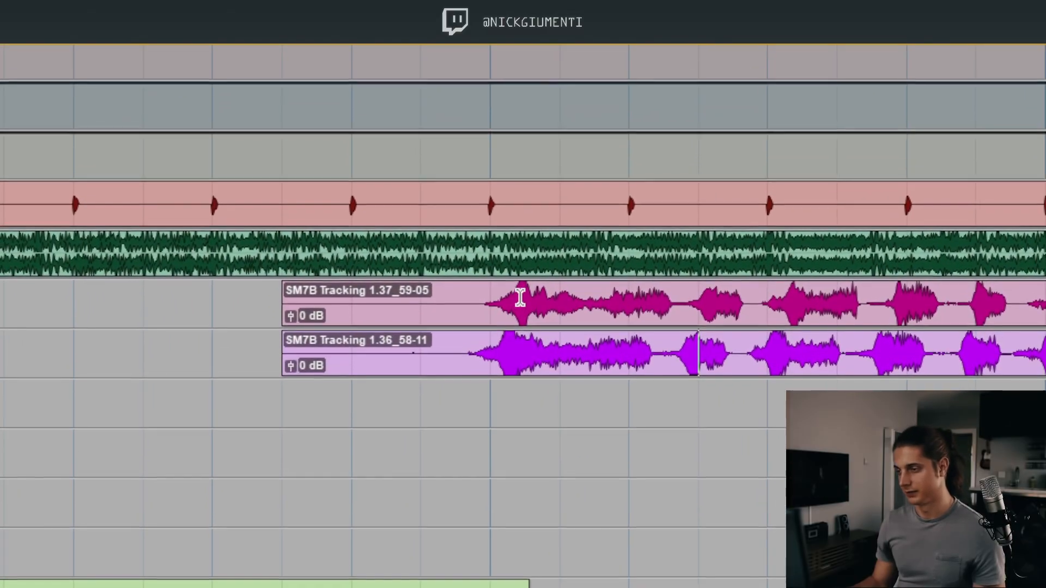
pyautogui.press('r')
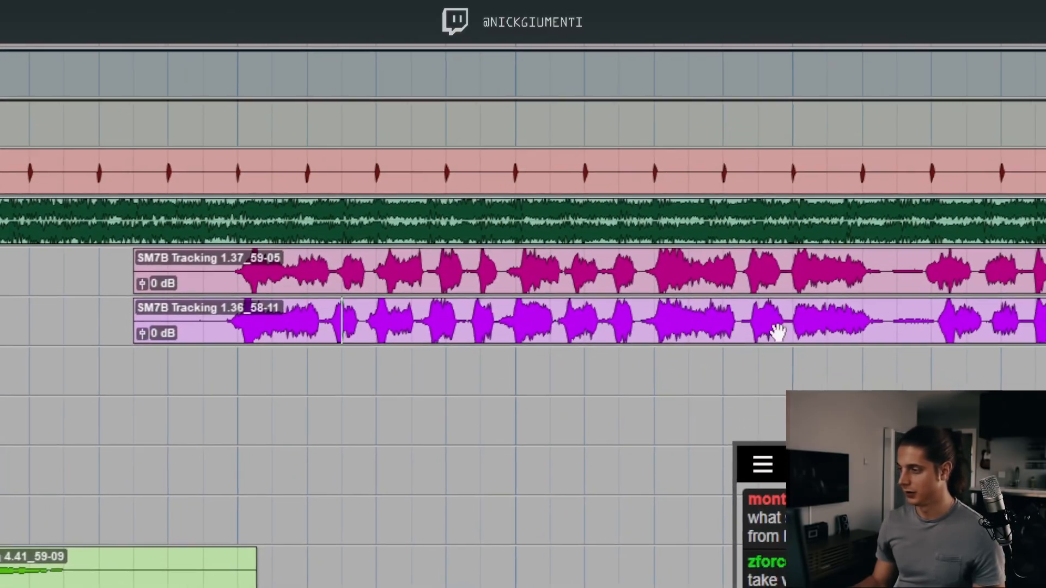
pyautogui.click(757, 314)
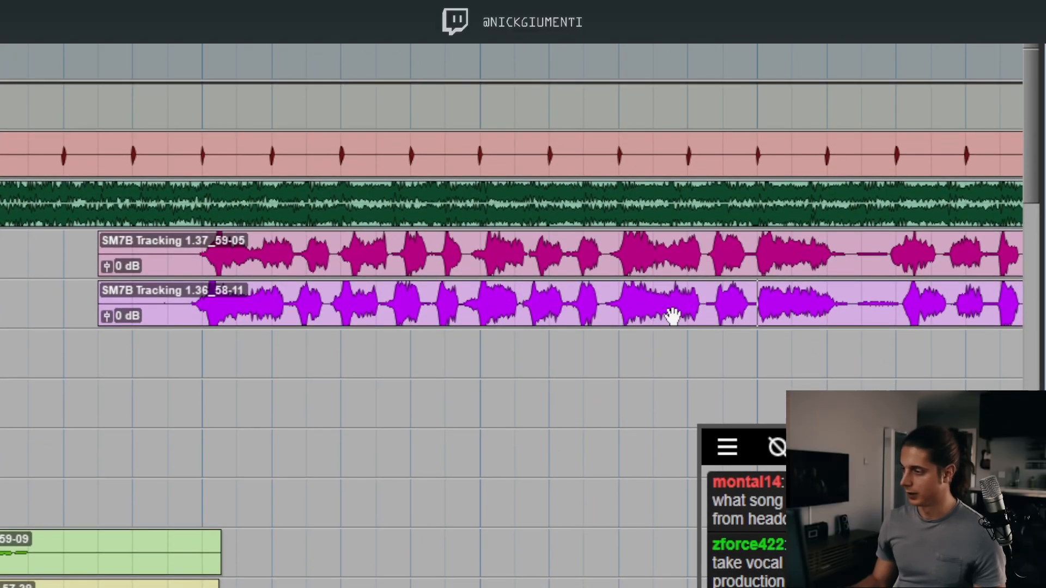
pyautogui.click(620, 317)
pyautogui.press('b')
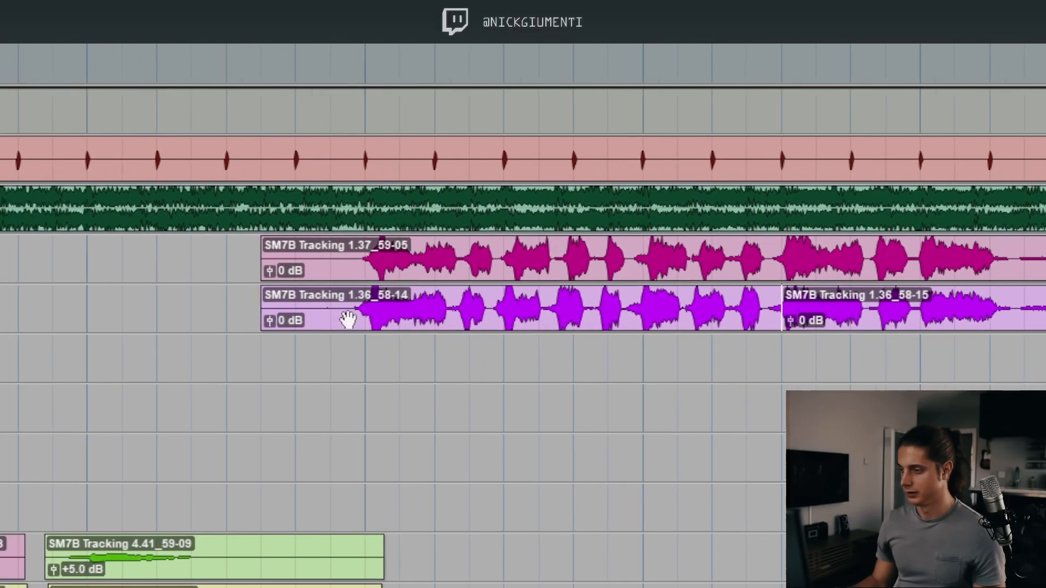
# Shift the first part of the split 1.36 clip slightly later to line up with the 1.37 clip on VOC Main 1.02.
pyautogui.moveTo(367, 322); pyautogui.dragTo(373, 322)
pyautogui.moveTo(518, 320); pyautogui.dragTo(518, 321)
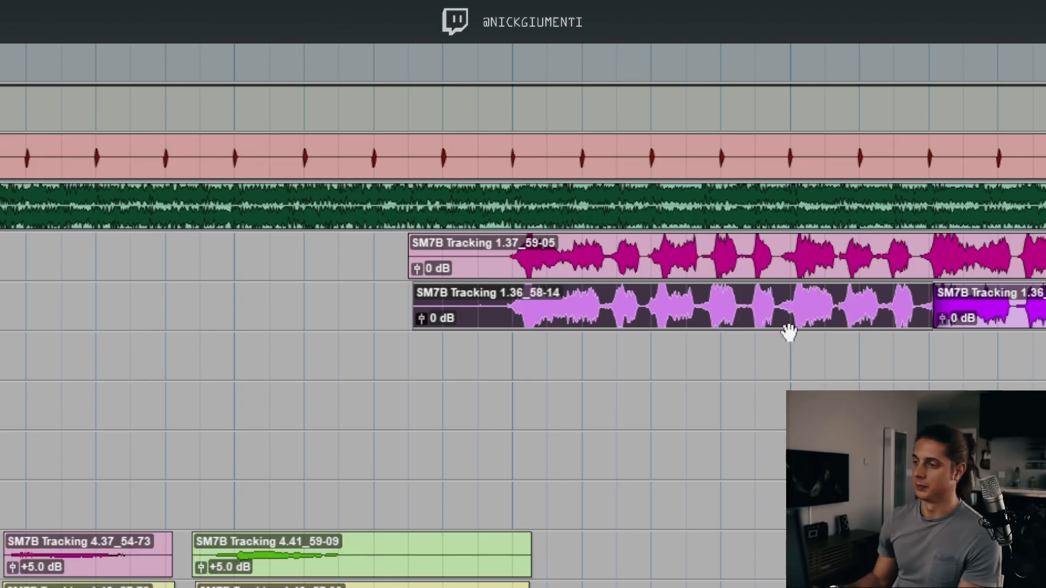
pyautogui.click(609, 267)
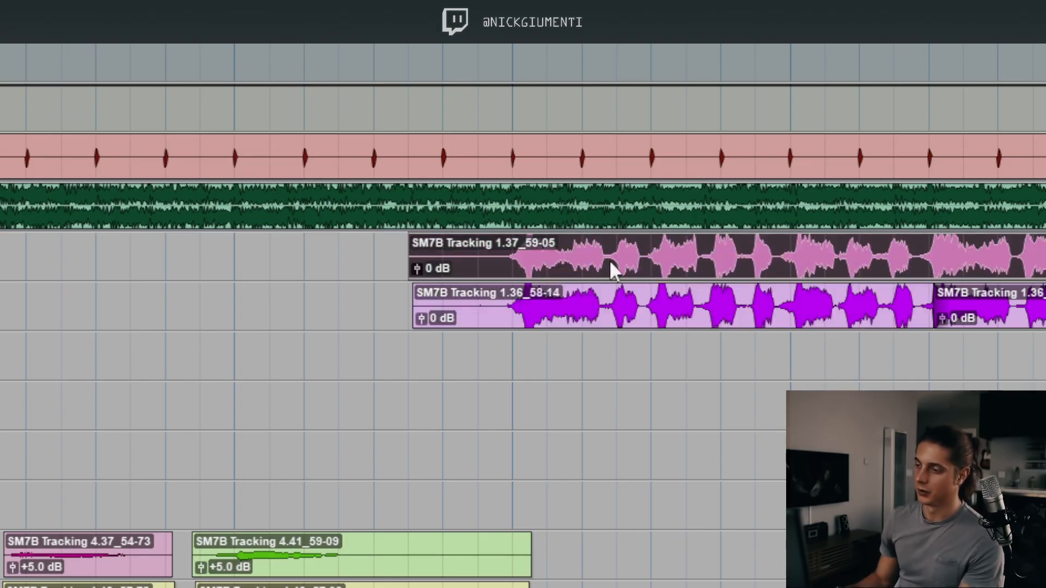
pyautogui.click(623, 324)
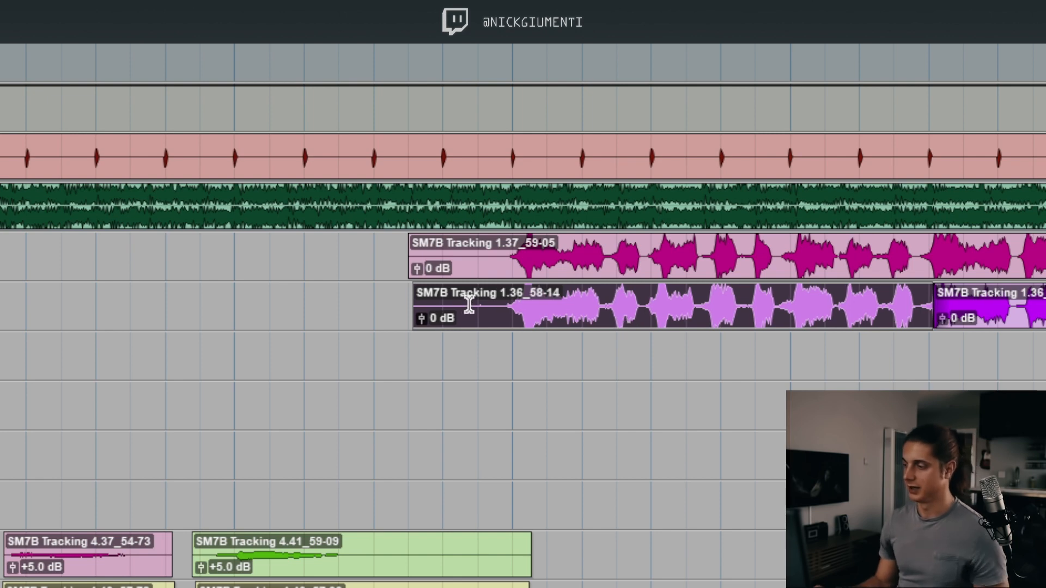
# Check the nudge increment, and play back the two aligned main vocal takes from 1:23.272.
pyautogui.click(295, 245)
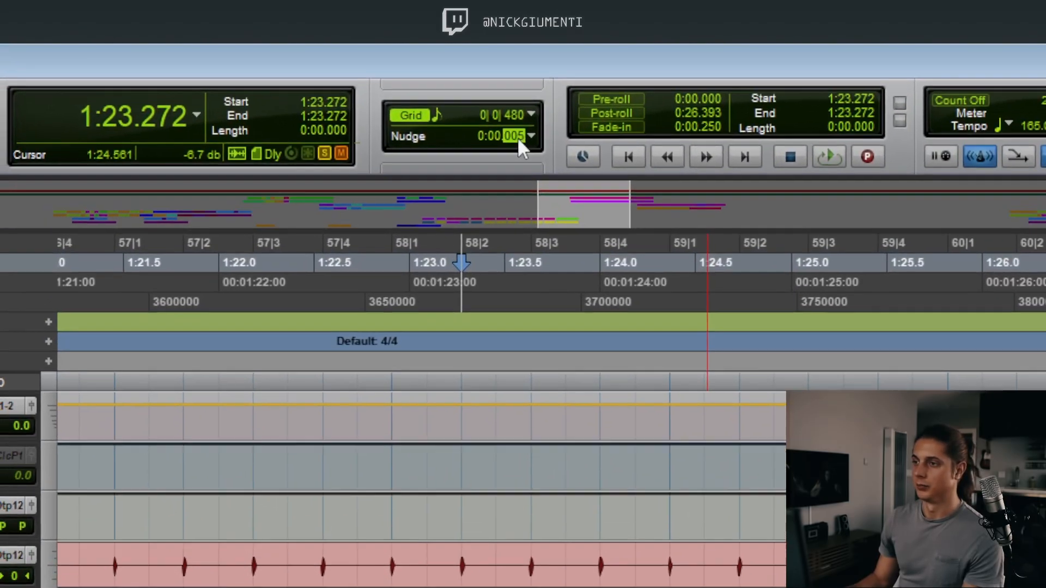
pyautogui.click(512, 128)
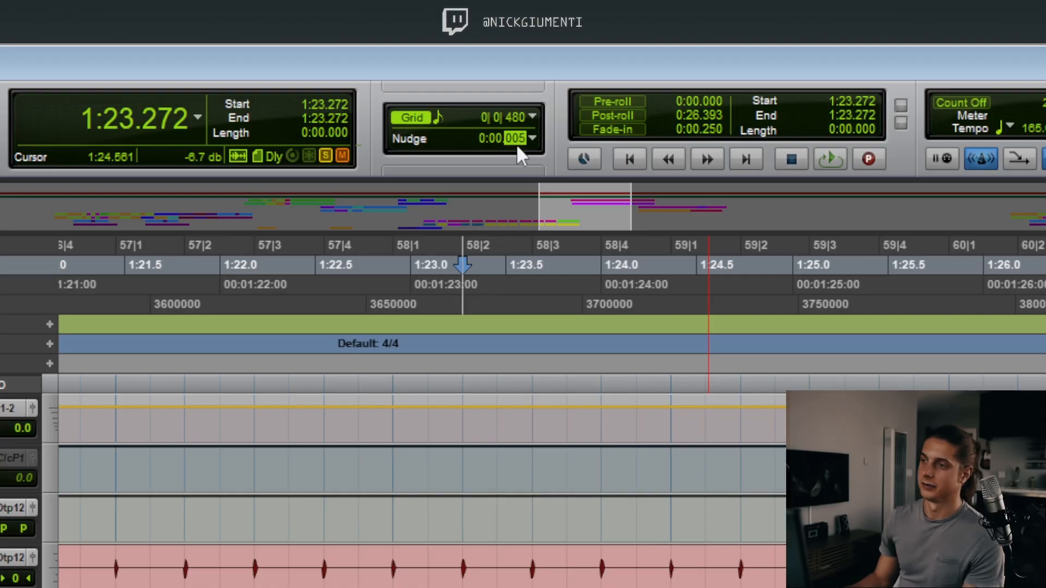
pyautogui.click(534, 553)
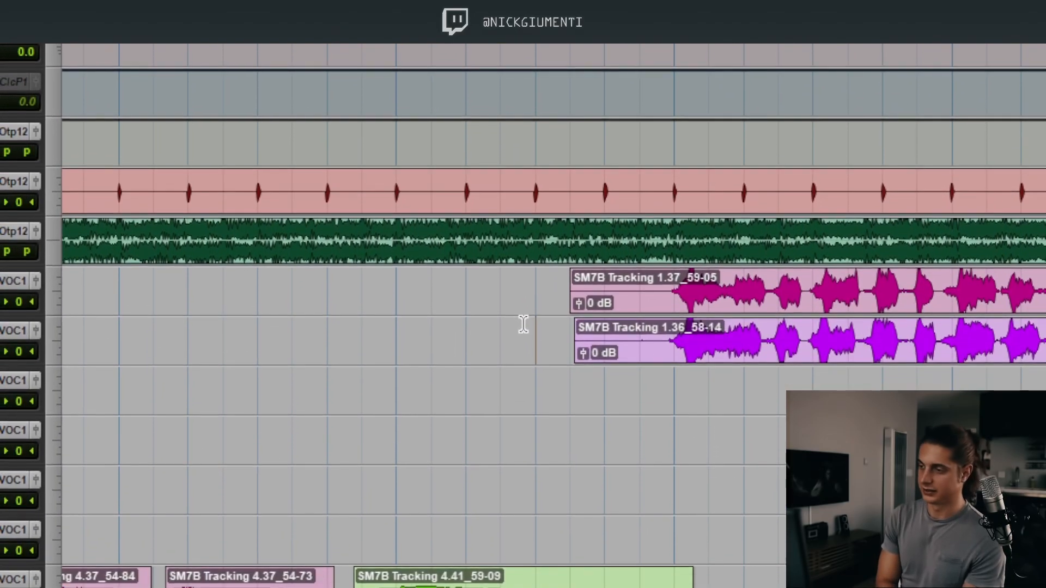
pyautogui.press('space')
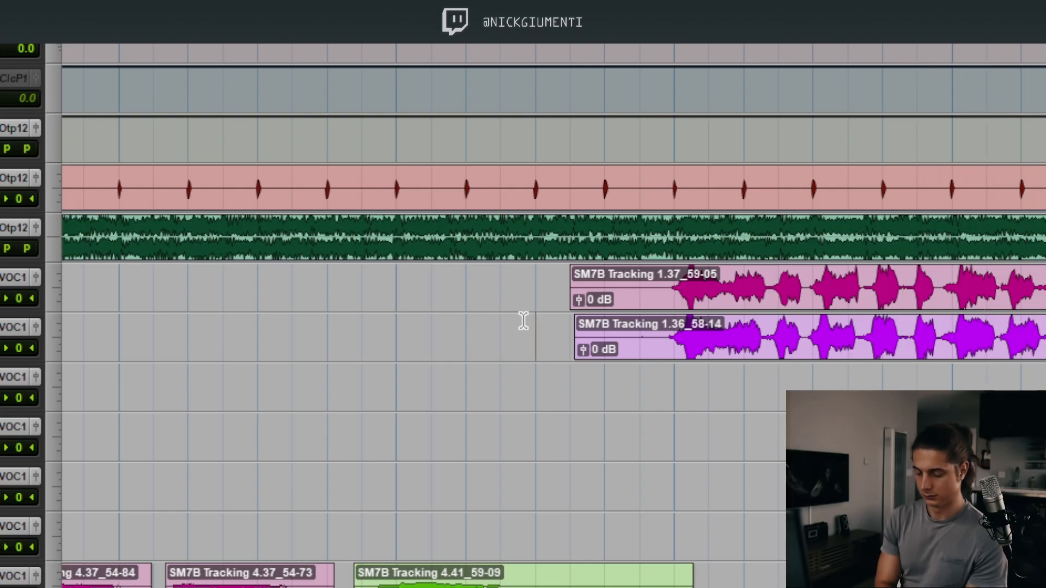
# Try extending the second 1.36 clip's start back over the shifted first part, audition the original timing, and undo the extension.
pyautogui.press('r')
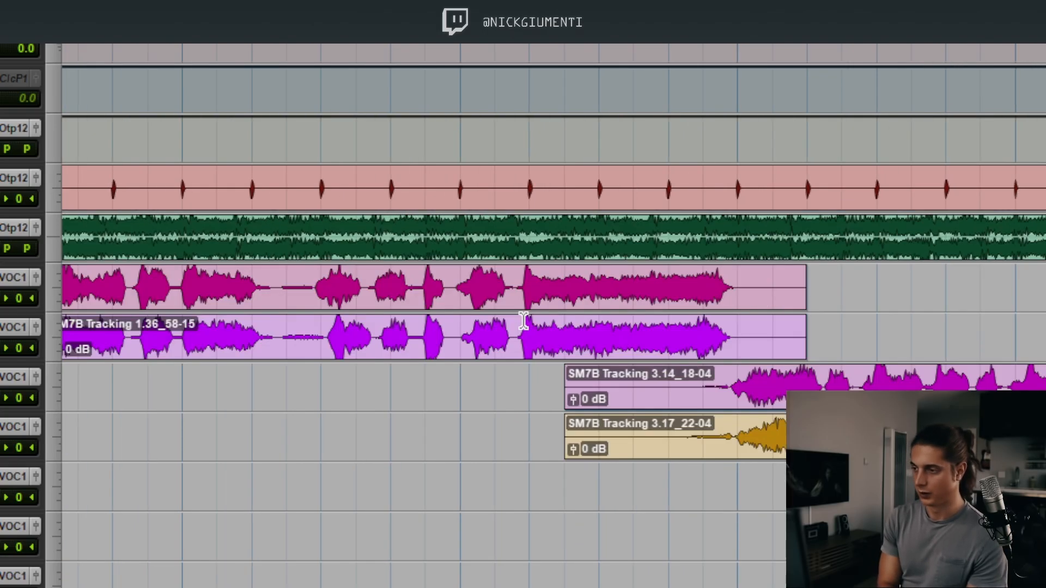
pyautogui.press('r')
pyautogui.moveTo(184, 327); pyautogui.dragTo(173, 326)
pyautogui.press('t')
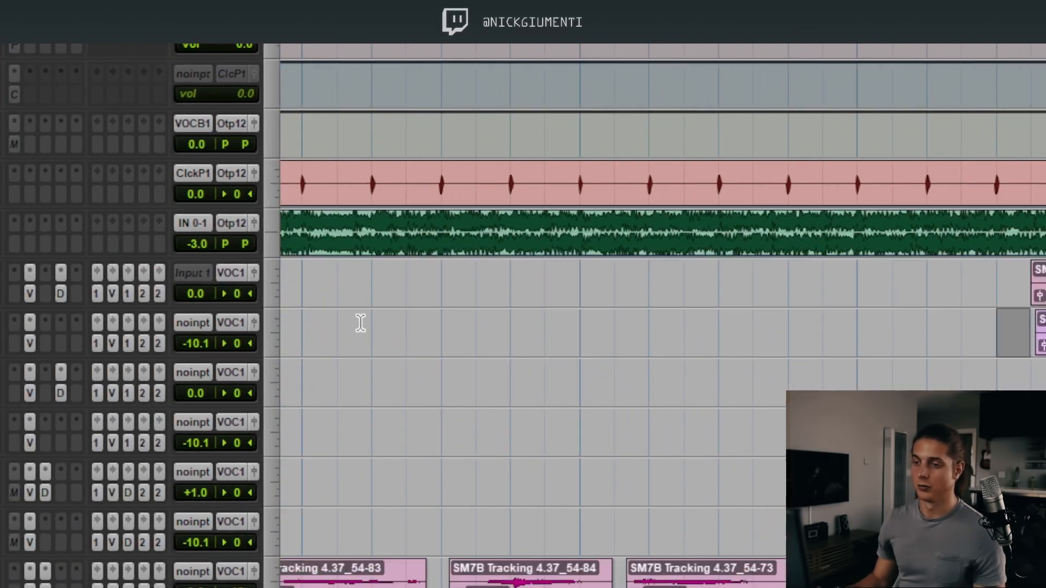
pyautogui.press('r')
pyautogui.click(621, 312)
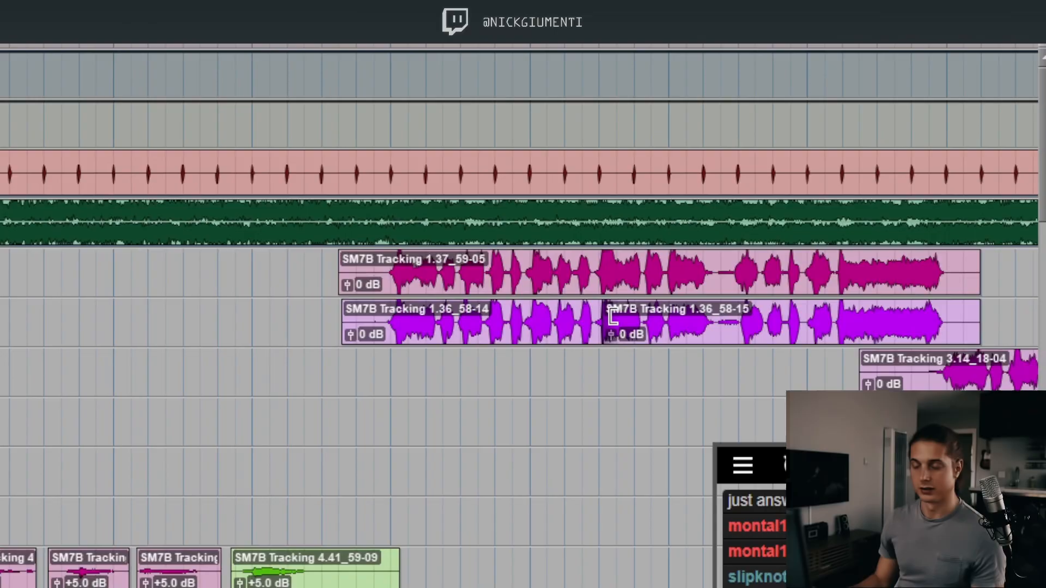
pyautogui.moveTo(603, 320); pyautogui.dragTo(299, 336)
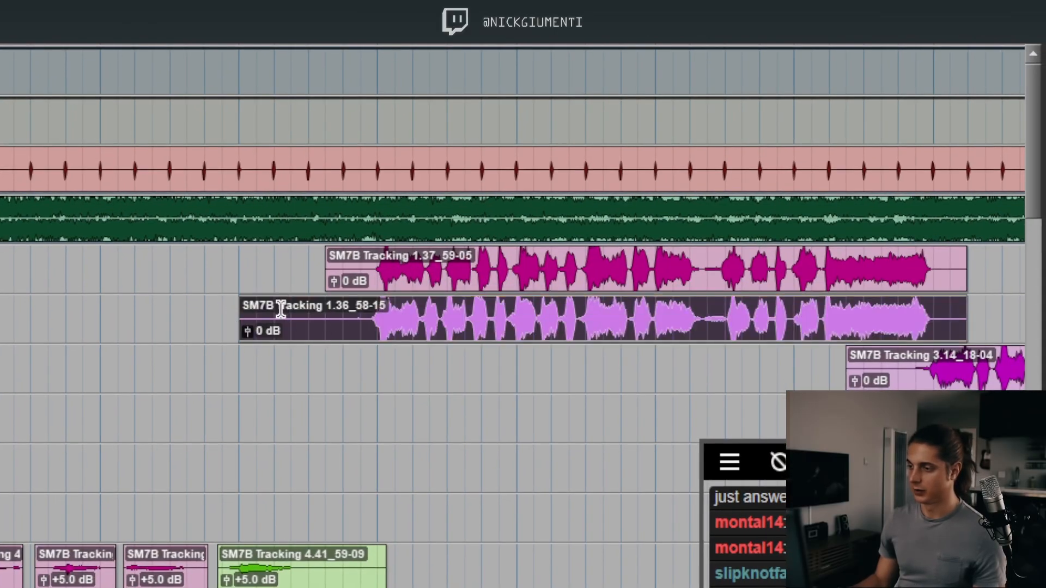
pyautogui.click(280, 308)
pyautogui.press('space')
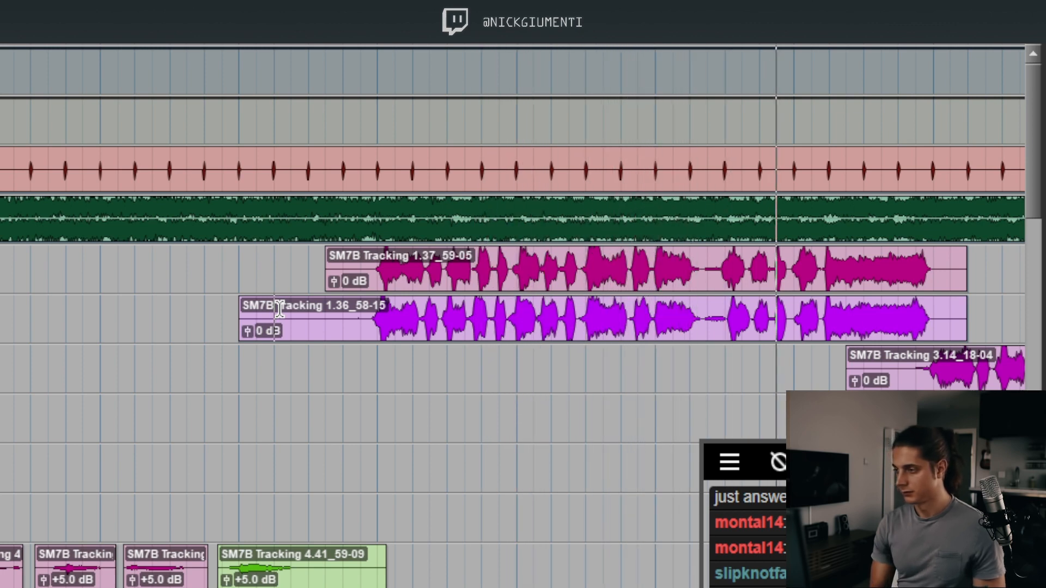
pyautogui.press('space')
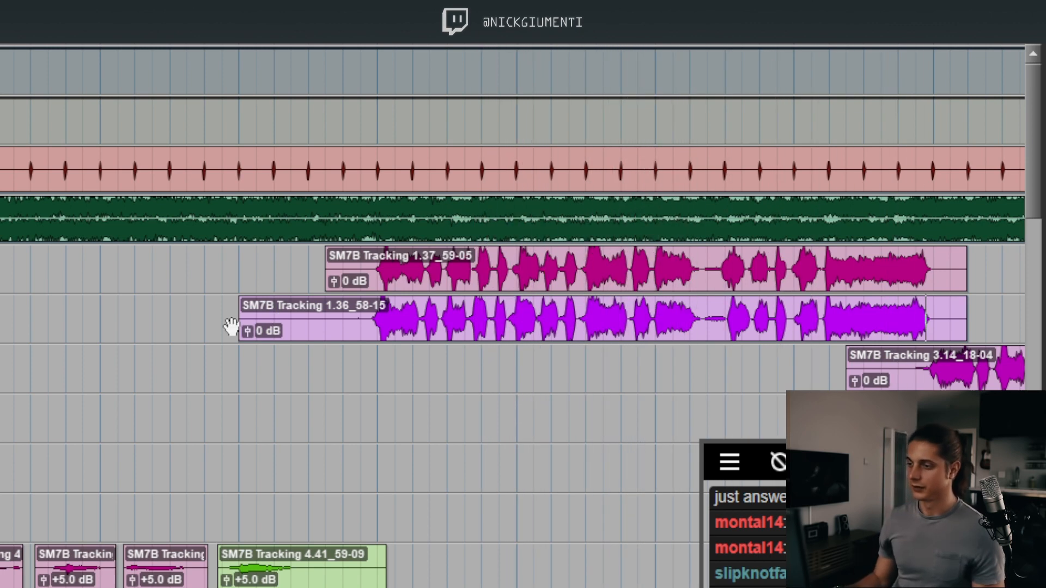
pyautogui.hotkey('ctrl', 'z')
# Play back the VOC Main 1.02 and 2.02 takes with the shifted 1.36 clip in place.
pyautogui.click(266, 318)
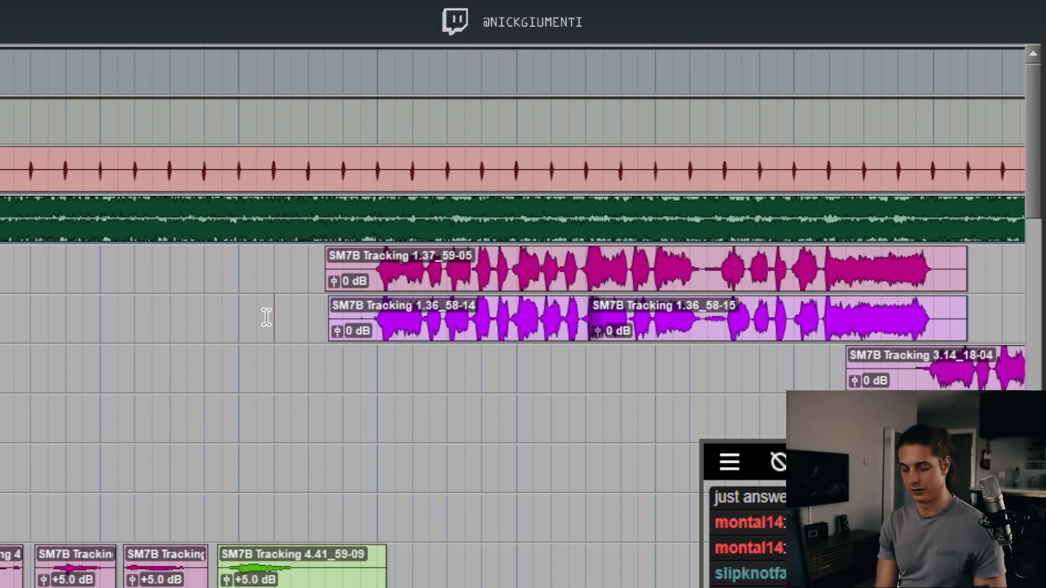
pyautogui.press('space')
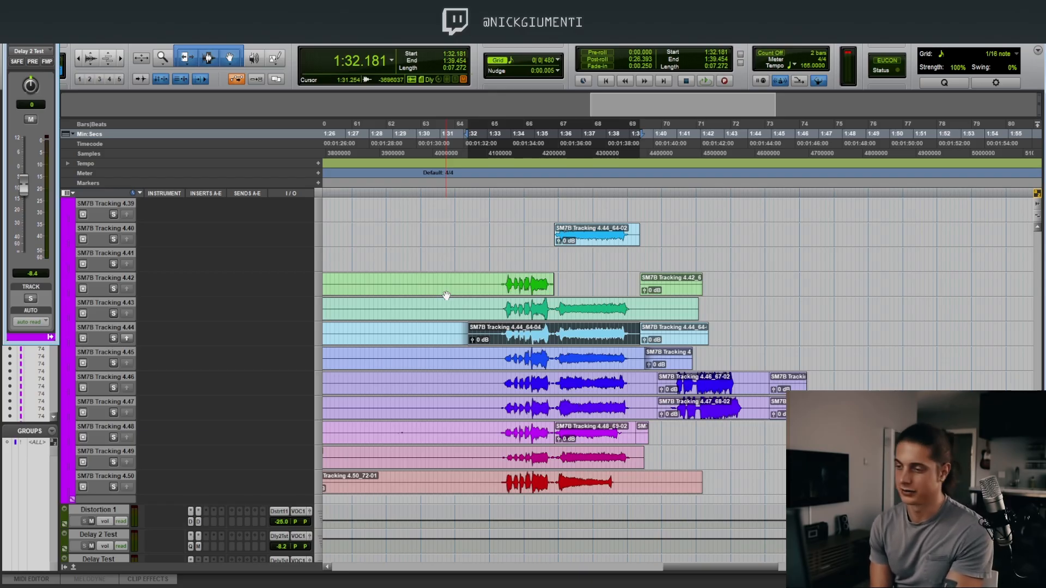
# Audition the 4.44 take from 1:29.090 and the 4.48 take from 1:32.363, each soloed.
pyautogui.moveTo(490, 333); pyautogui.dragTo(558, 336)
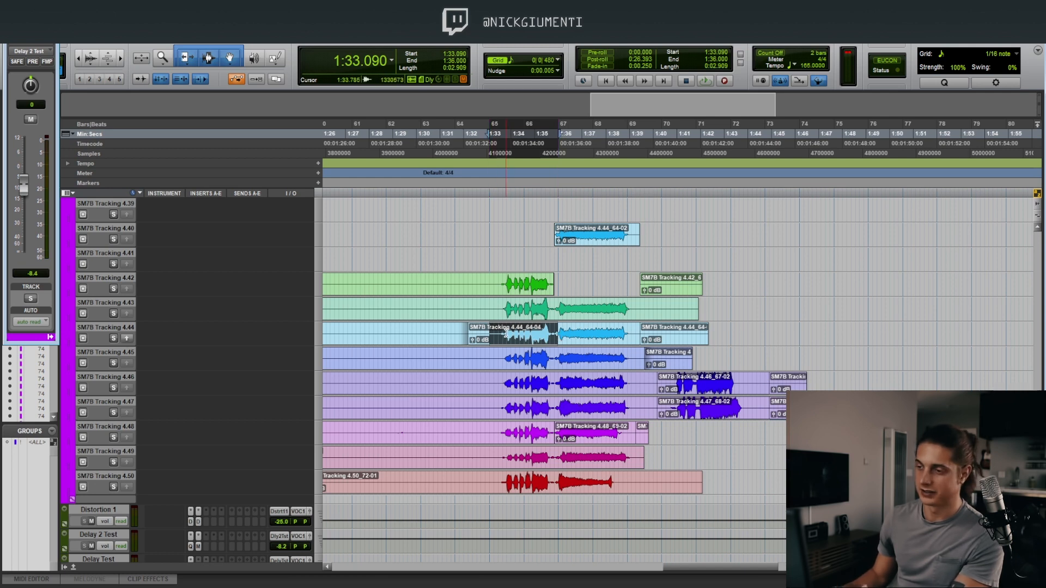
pyautogui.click(554, 336)
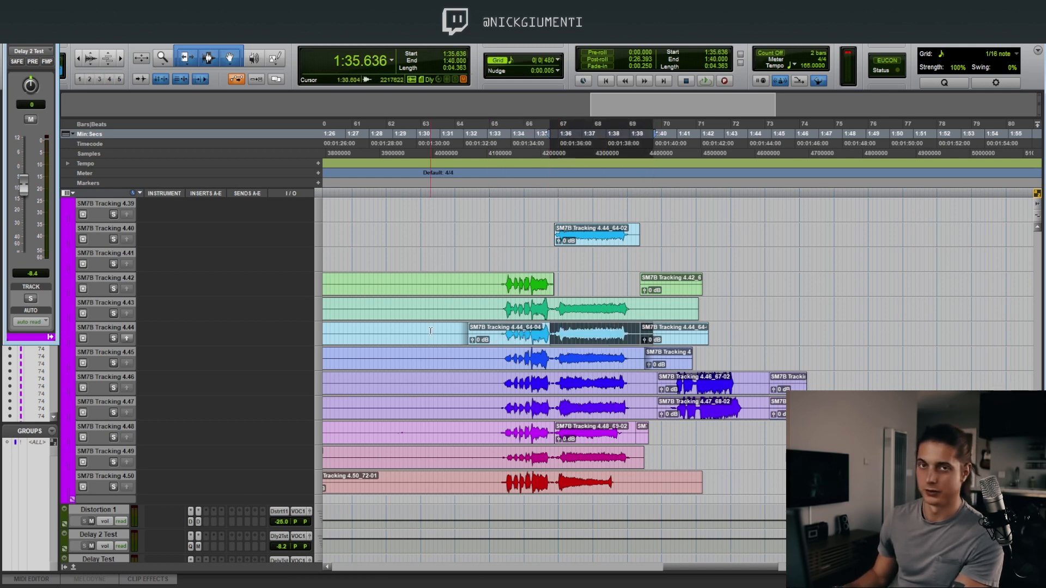
pyautogui.click(402, 332)
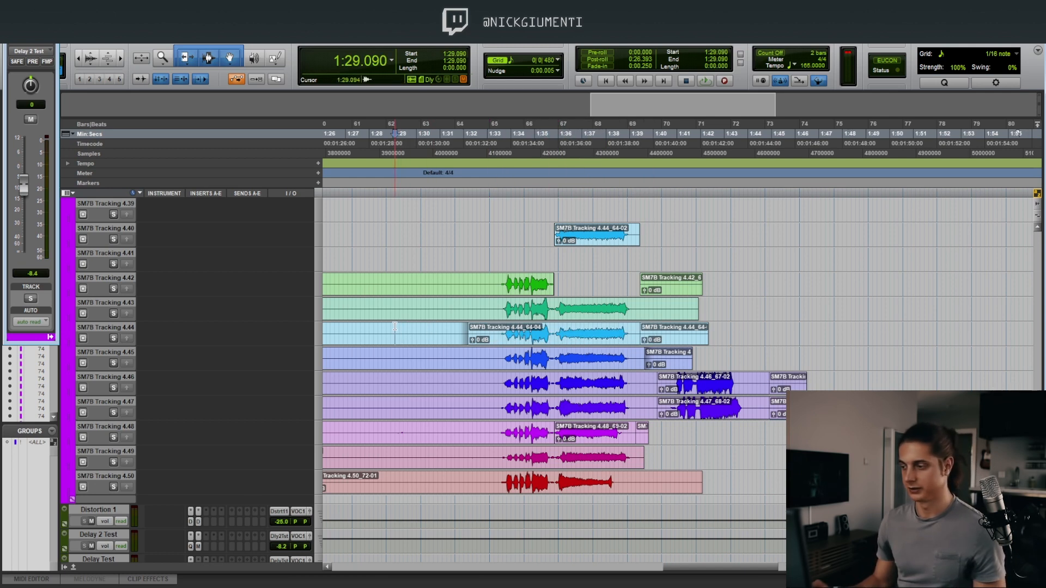
pyautogui.press('space')
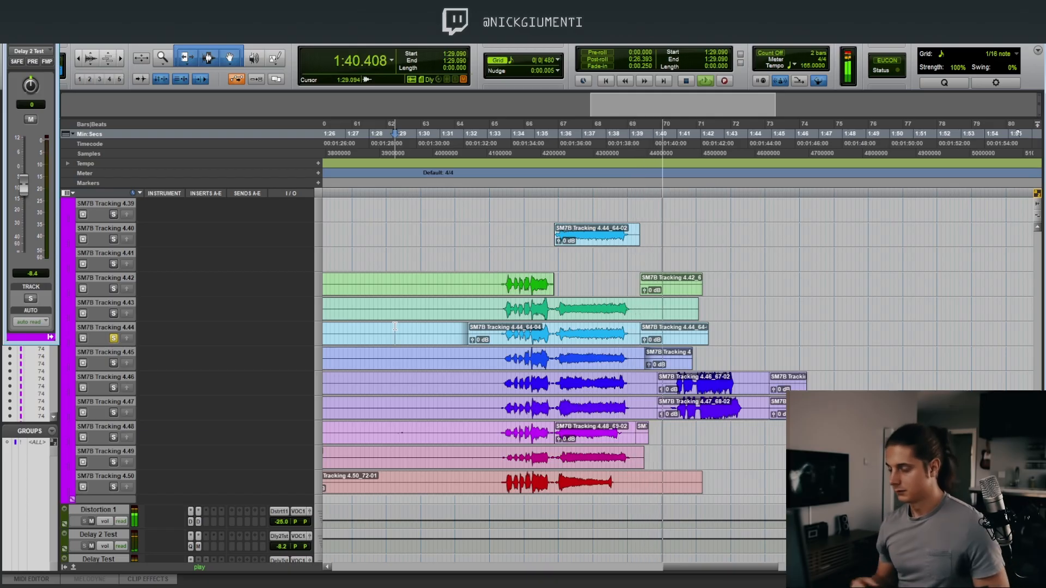
pyautogui.press('space')
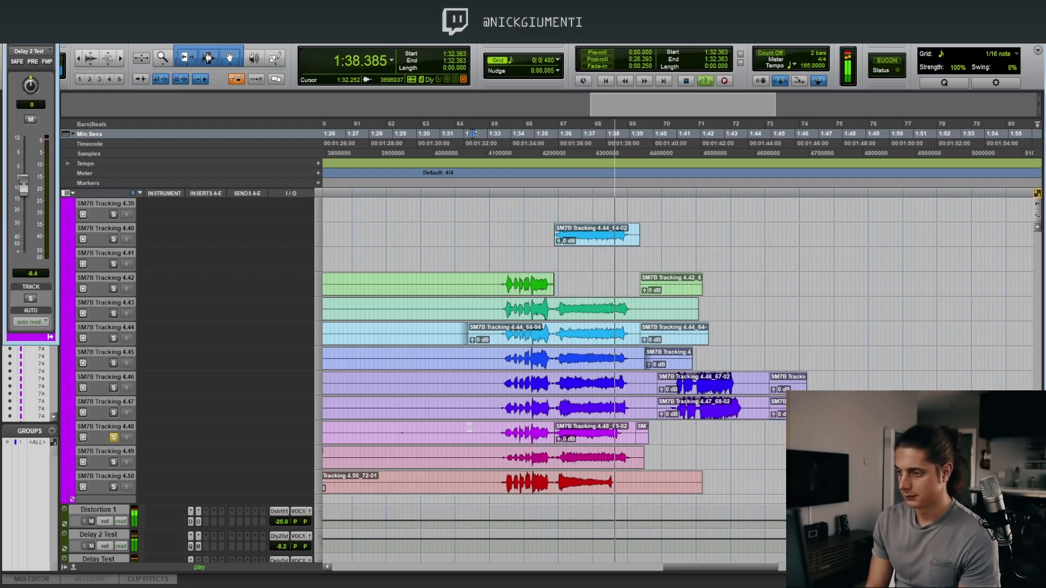
pyautogui.press('space')
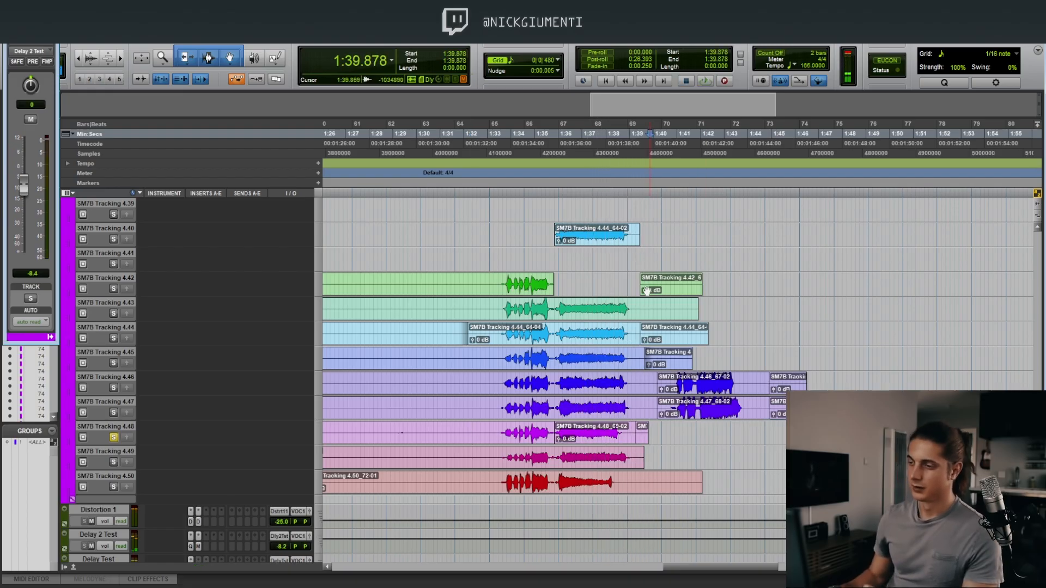
# Extend the second 4.42 clip's start back to 1:35.818 and audition the soloed take from 1:32.727.
pyautogui.moveTo(644, 282); pyautogui.dragTo(555, 282)
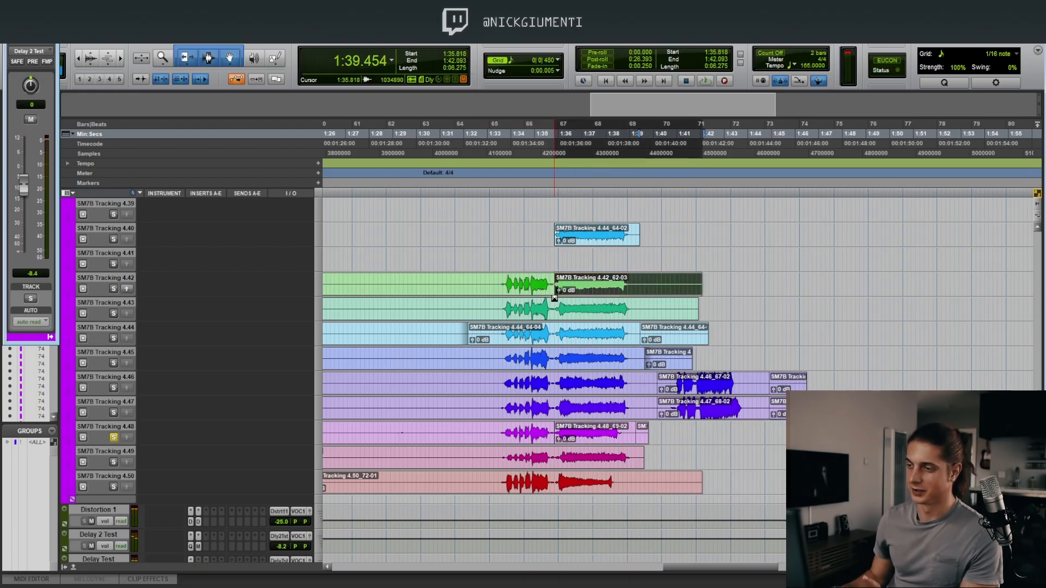
pyautogui.click(488, 282)
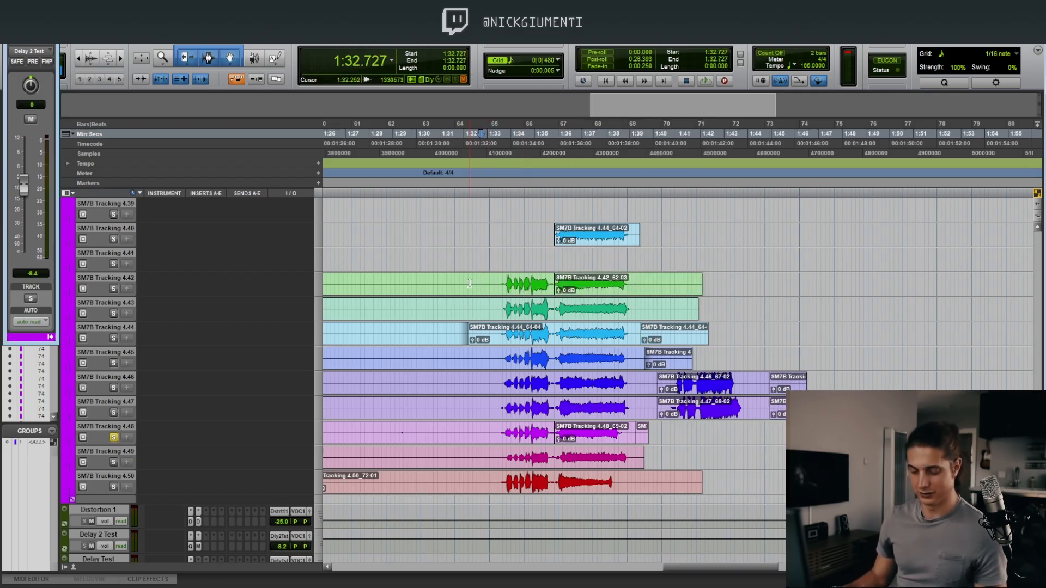
pyautogui.press('space')
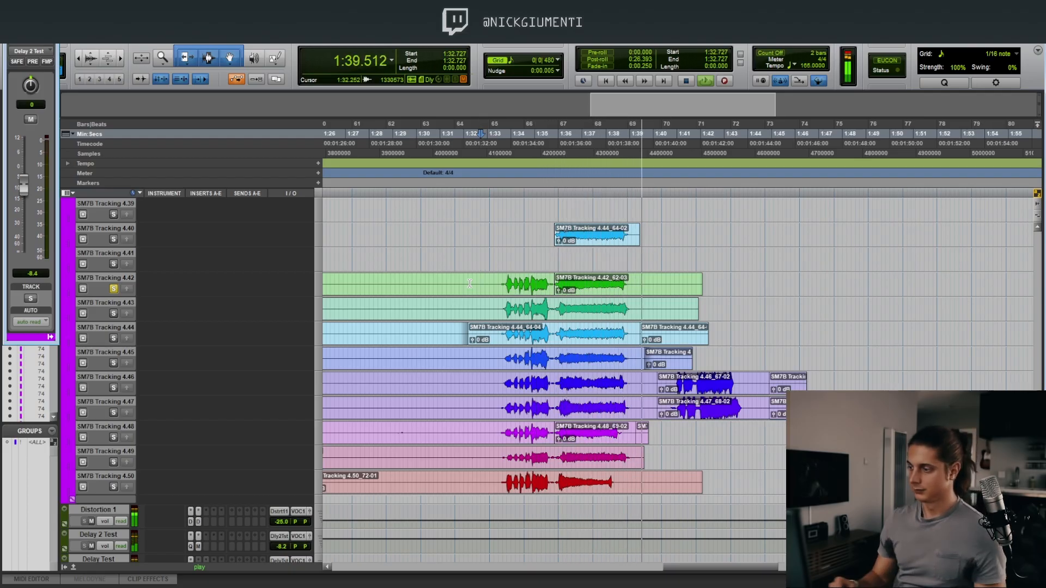
pyautogui.press('space')
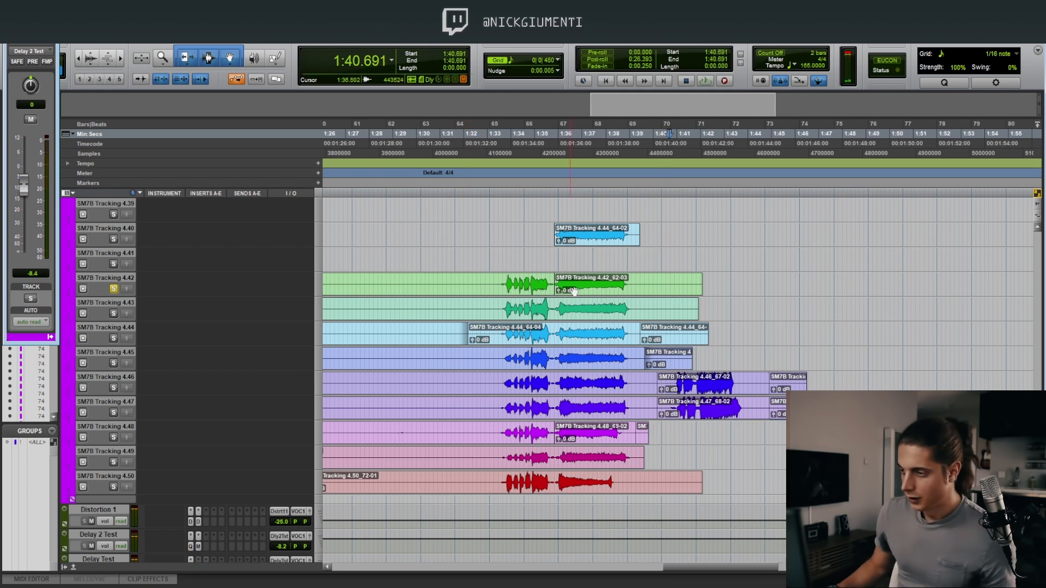
# Split out the 4.45 and 4.44 takes from 1:35.636 to 1:39.636 and move them onto VOC Main 3.01 and 4.01.
pyautogui.click(467, 356)
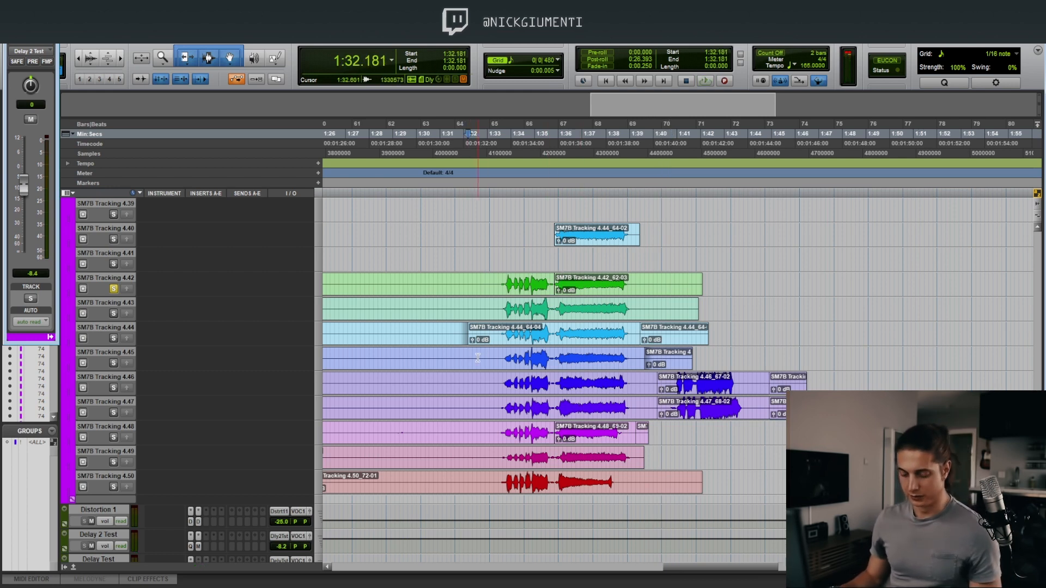
pyautogui.click(549, 334)
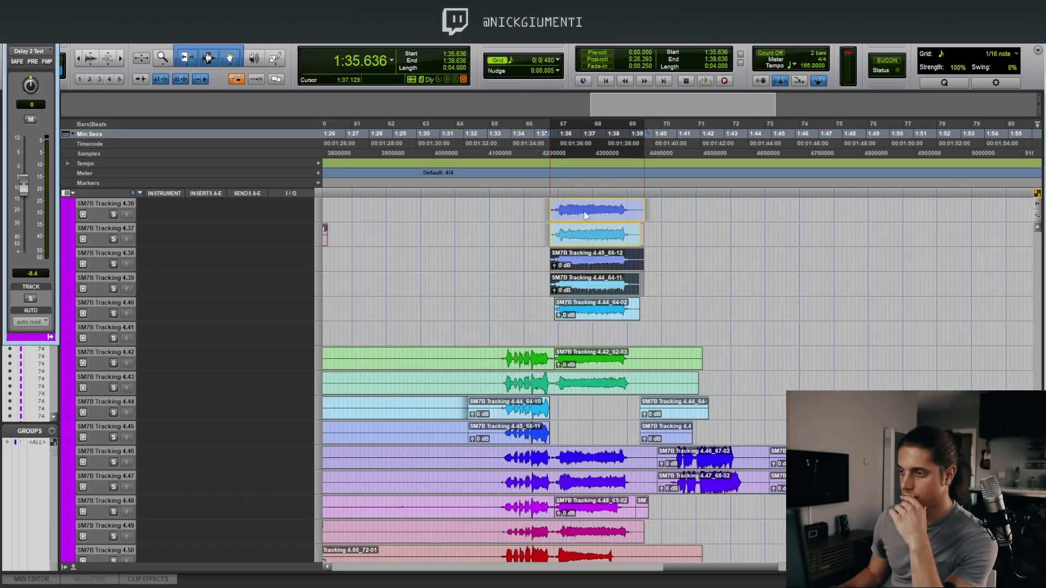
pyautogui.moveTo(581, 195); pyautogui.dragTo(586, 387)
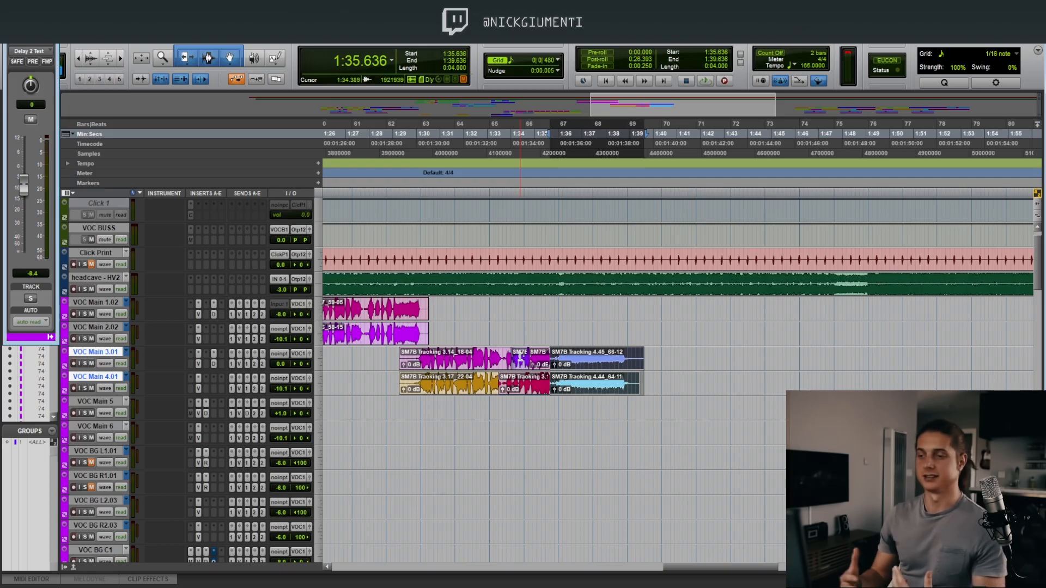
# Extend the 4.45 and 4.44 clips' starts back to 1:35.090 and place both on VOC Main 3.01 and 4.01.
pyautogui.hotkey('ctrl', ']')
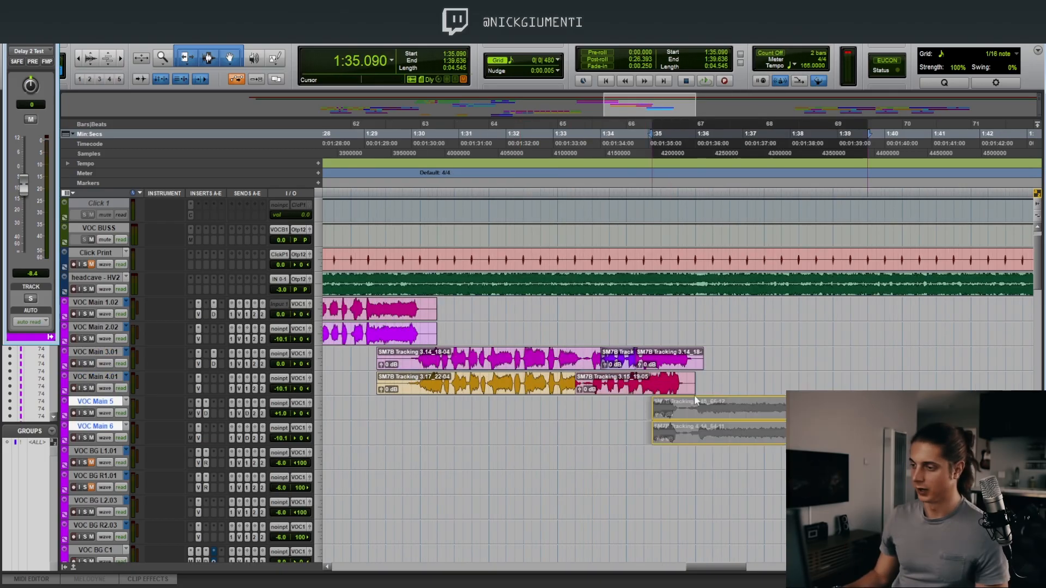
pyautogui.moveTo(696, 402); pyautogui.dragTo(695, 368)
pyautogui.hotkey('ctrl', 'm')
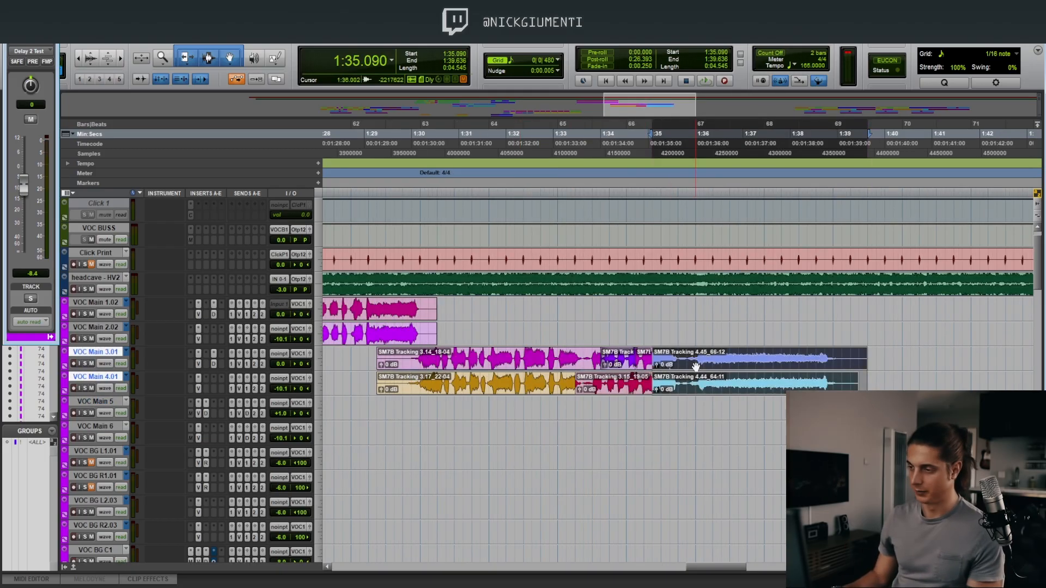
pyautogui.click(660, 361)
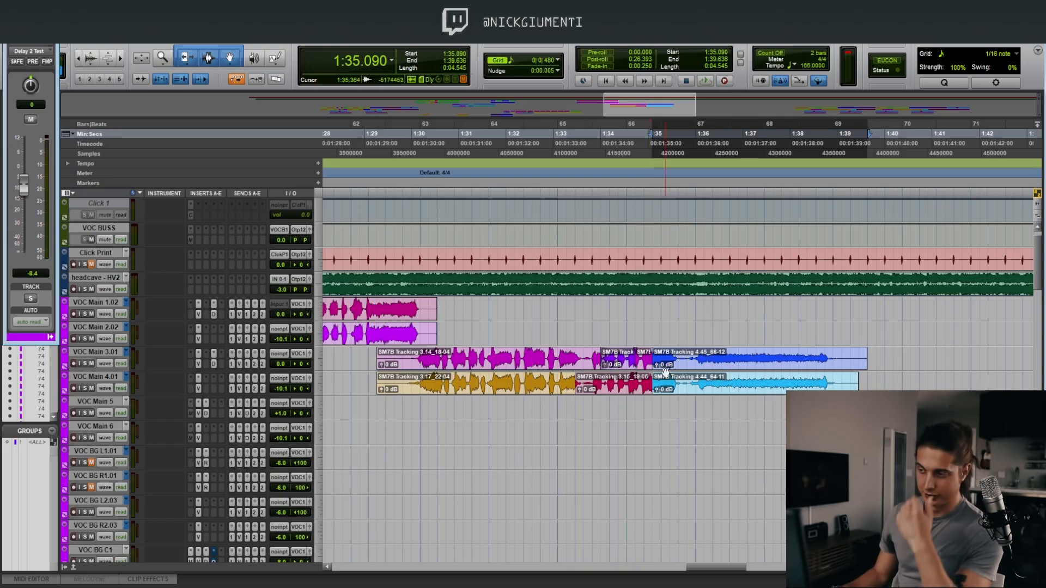
# Try extending the 4.44 clip's start further back on VOC Main 6, and return the clip to VOC Main 4.01 starting at 1:35.090.
pyautogui.moveTo(674, 390); pyautogui.dragTo(571, 434)
pyautogui.moveTo(678, 434); pyautogui.dragTo(573, 434)
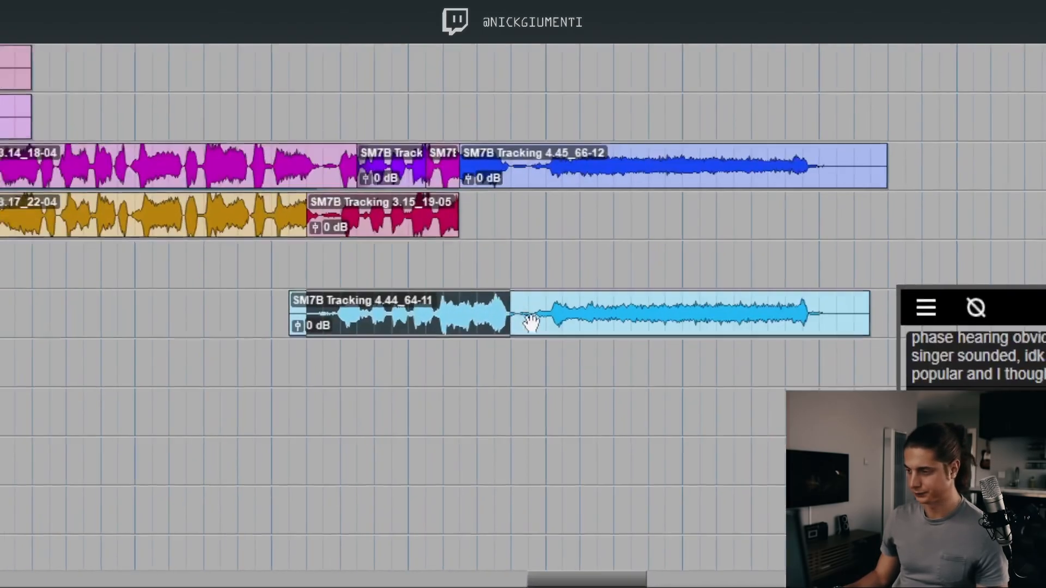
pyautogui.moveTo(687, 430); pyautogui.dragTo(552, 429)
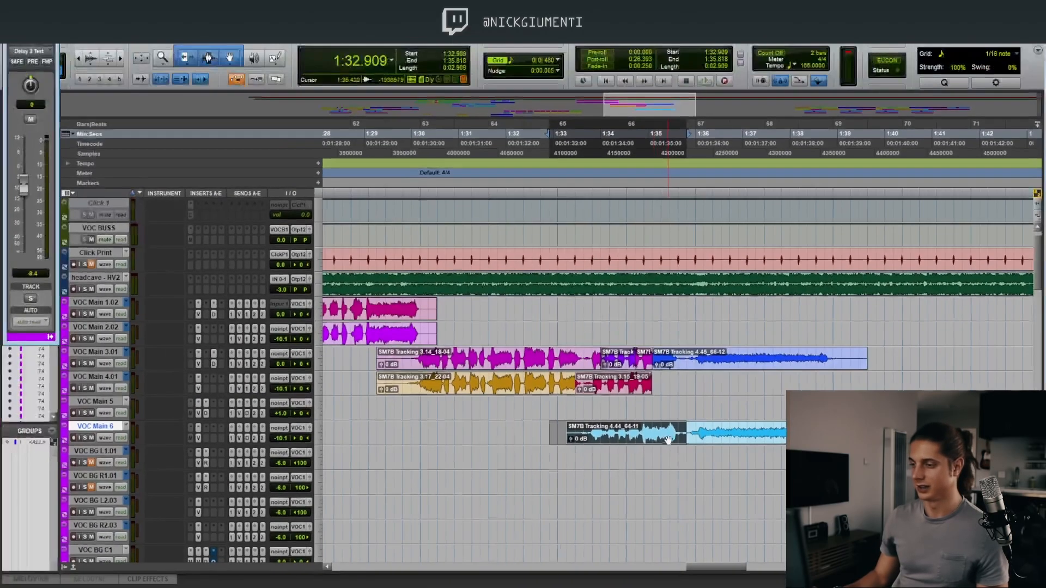
pyautogui.click(284, 325)
pyautogui.moveTo(593, 438); pyautogui.dragTo(684, 386)
pyautogui.click(653, 383)
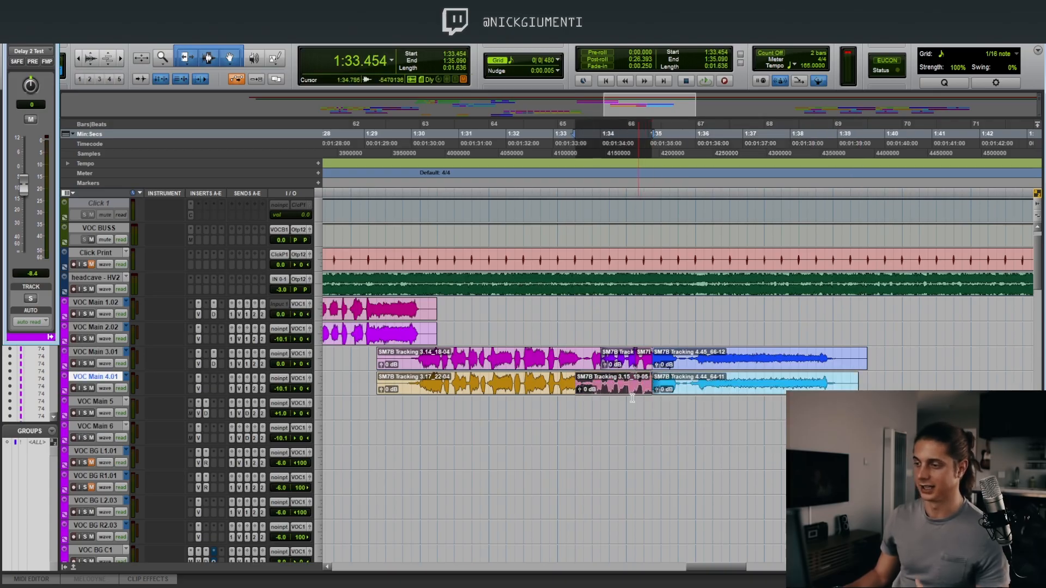
# Play back the comped main vocal tracks in the mix from 1:23.272.
pyautogui.click(548, 354)
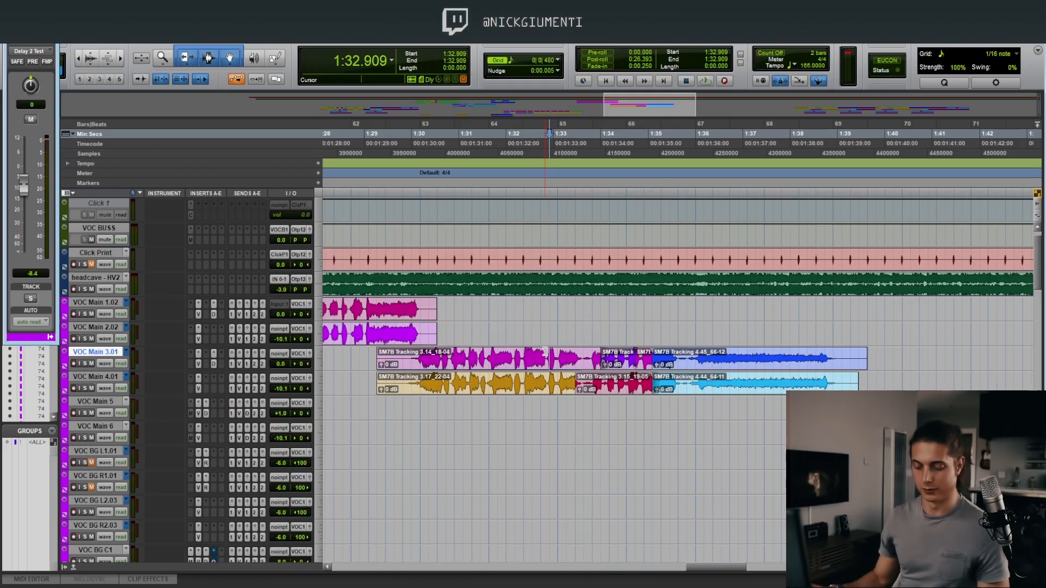
pyautogui.press('r')
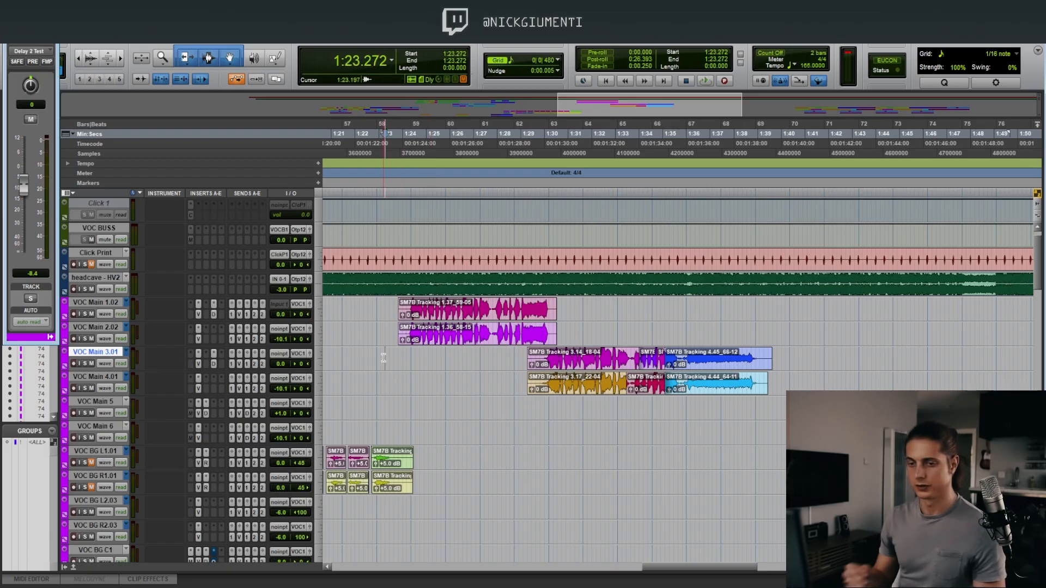
pyautogui.press('space')
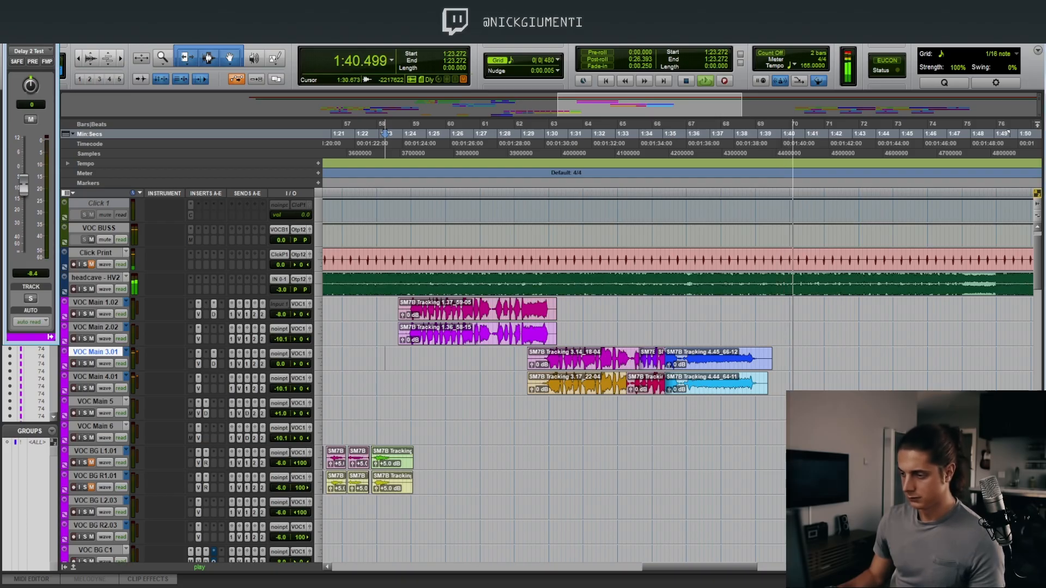
pyautogui.press('space')
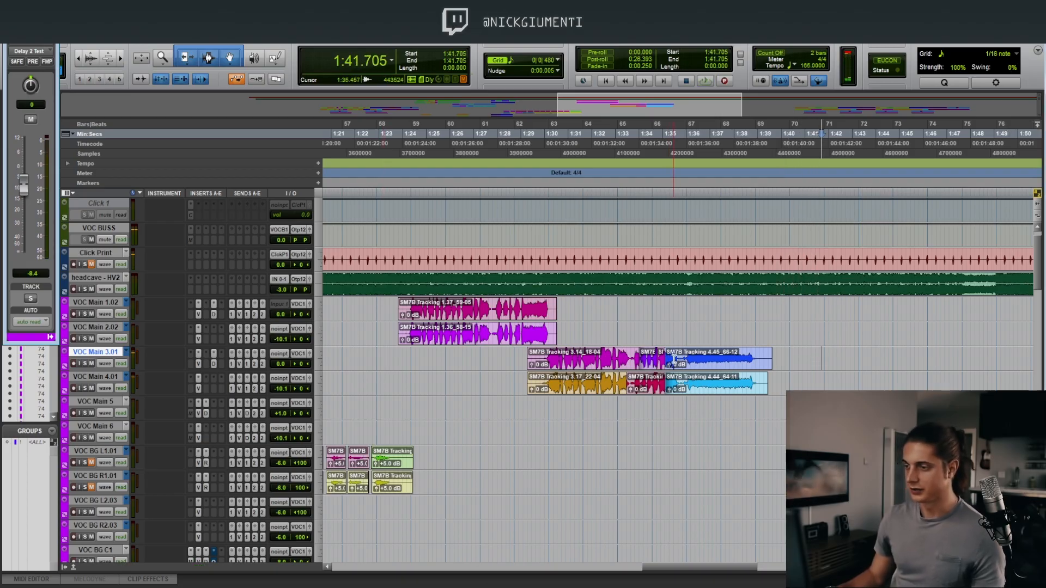
# Play back the 4.45 and 4.44 held notes on VOC Main 3.01 and 4.01 from 1:34.363.
pyautogui.press('r')
pyautogui.press('t')
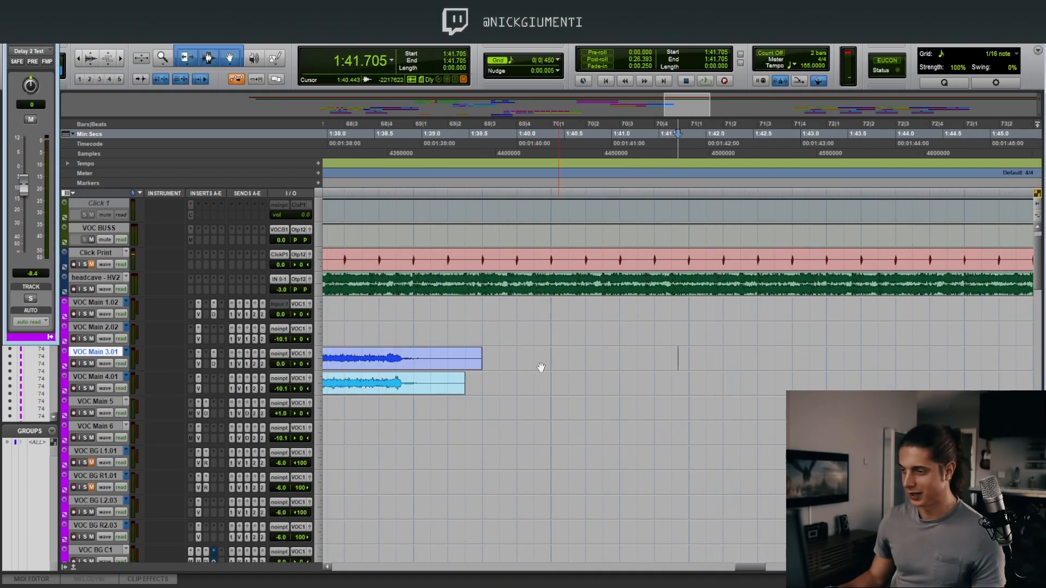
pyautogui.press('t')
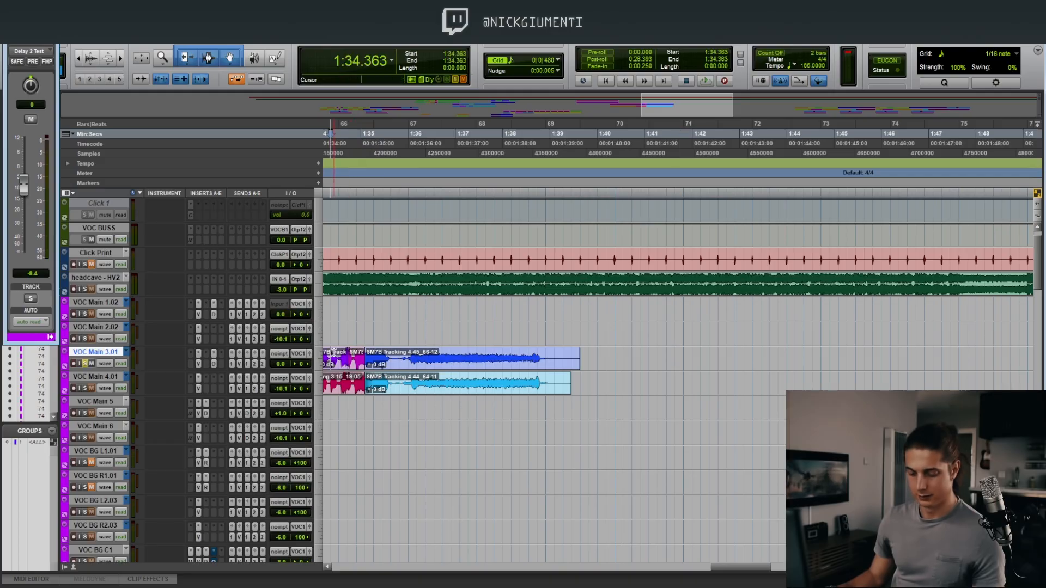
pyautogui.press('space')
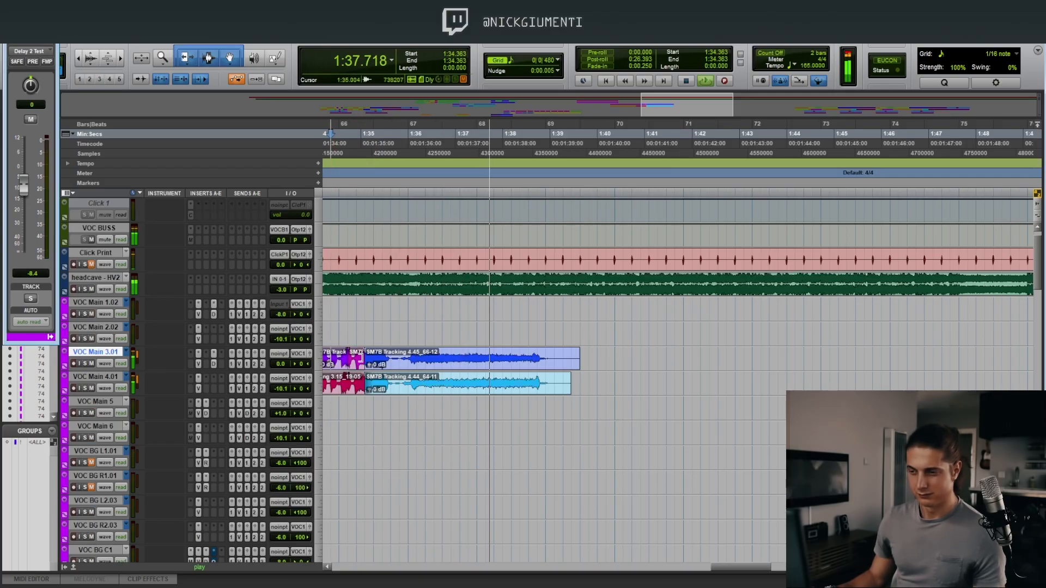
pyautogui.press('r')
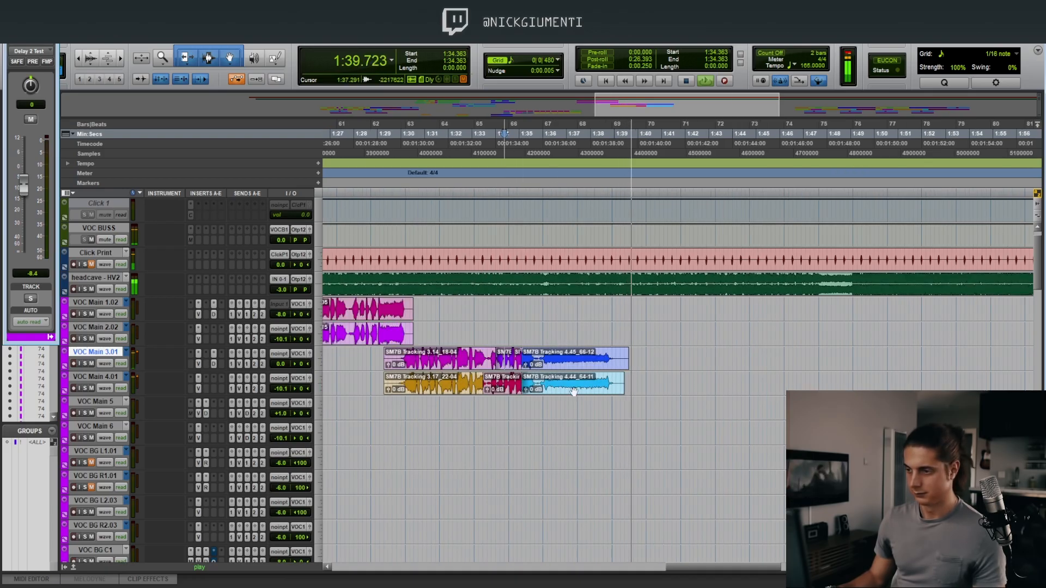
pyautogui.press('space')
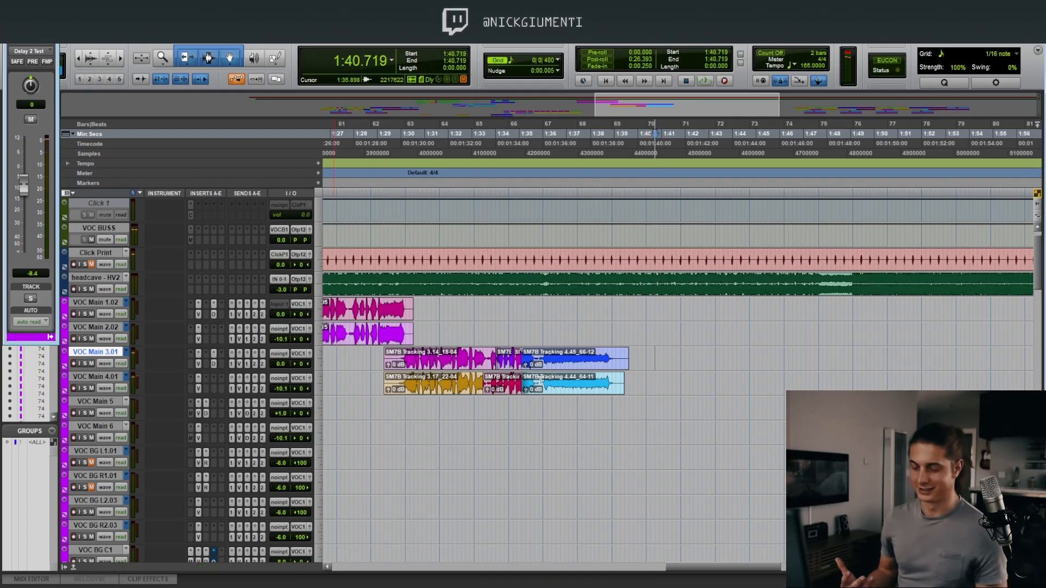
# Try swapping the 4.45 and 4.44 clips between VOC Main 3.01 and VOC Main 4.01.
pyautogui.press('t')
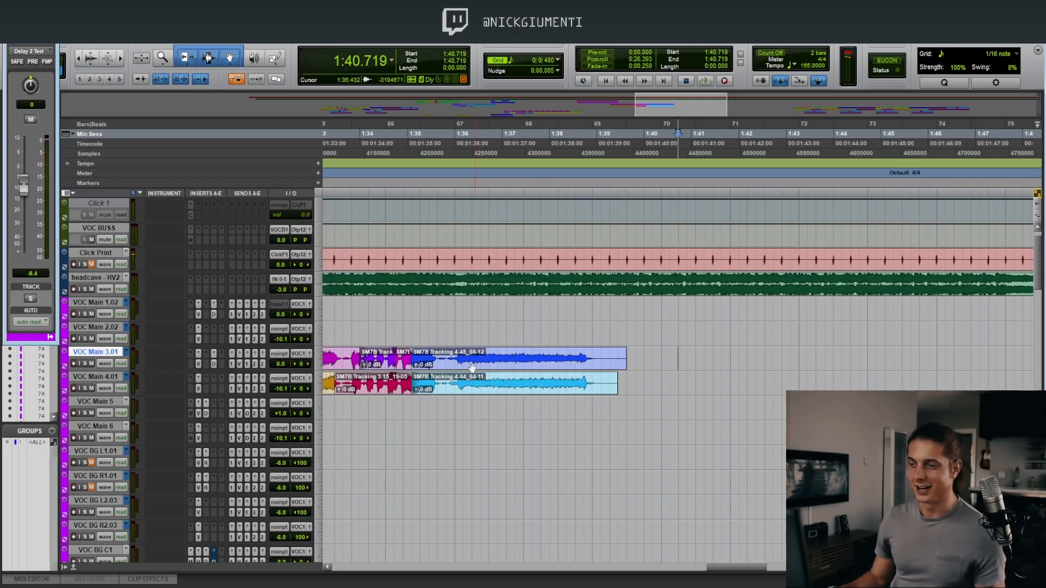
pyautogui.moveTo(454, 369)
pyautogui.mouseDown()
pyautogui.moveTo(457, 412)
pyautogui.moveTo(460, 367)
pyautogui.mouseUp()
pyautogui.keyDown('shift'); pyautogui.click(459, 393); pyautogui.keyUp('shift')
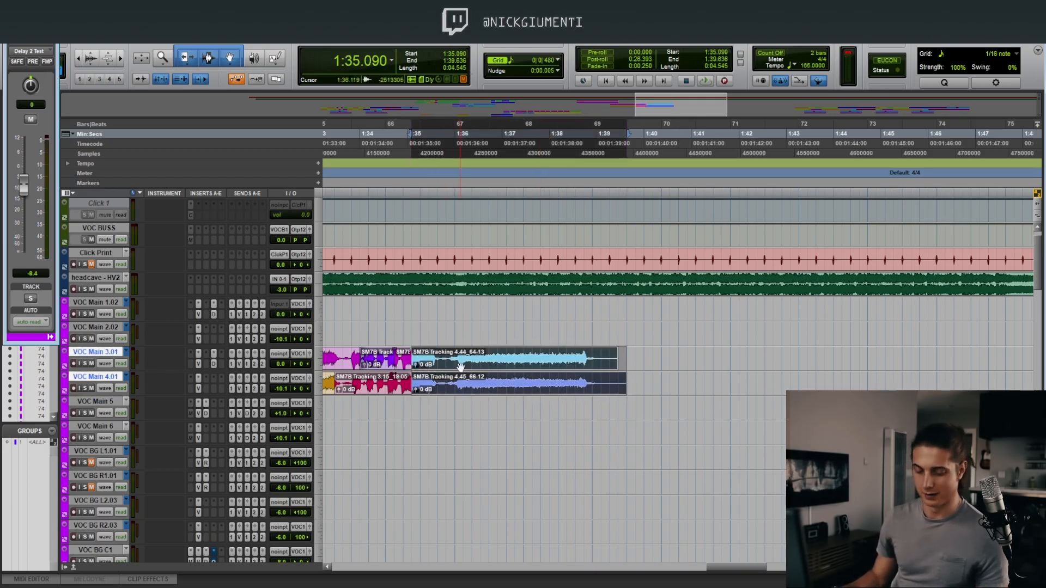
pyautogui.click(462, 423)
# Play back the swapped 4.44 and 4.45 clips in the mix from 1:31.636.
pyautogui.press('r')
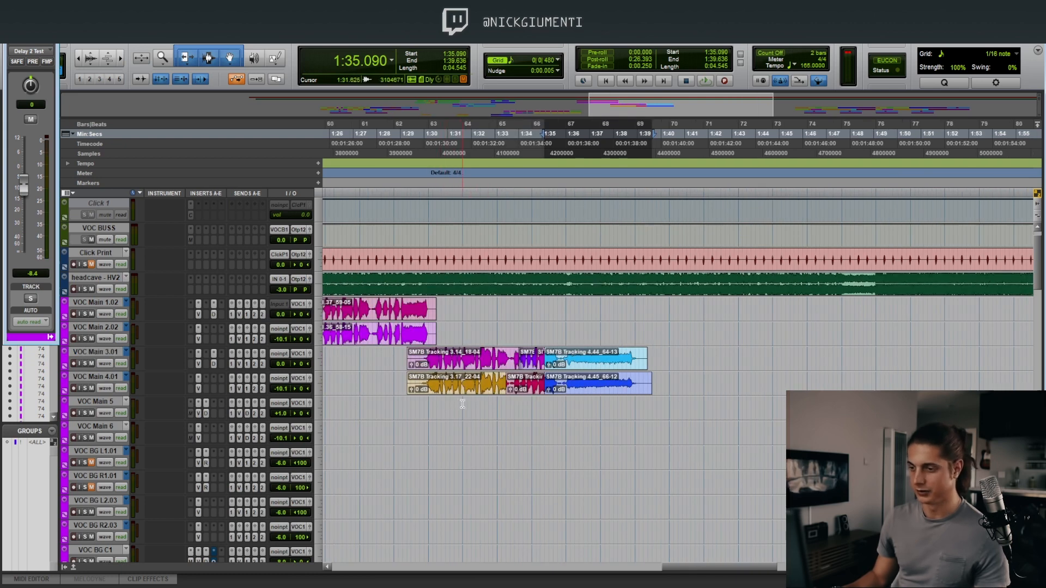
pyautogui.click(463, 404)
pyautogui.press('space')
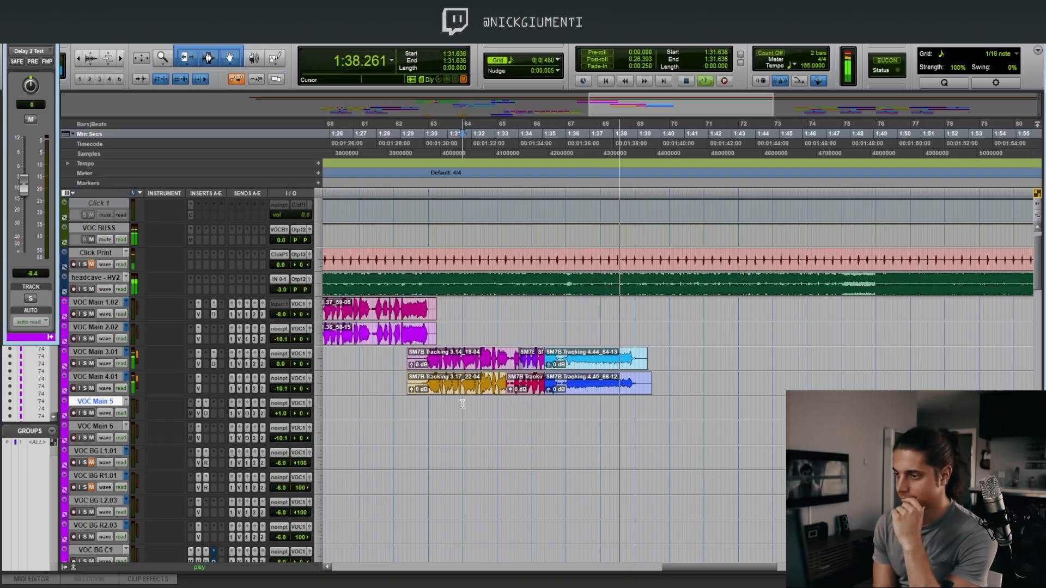
pyautogui.press('space')
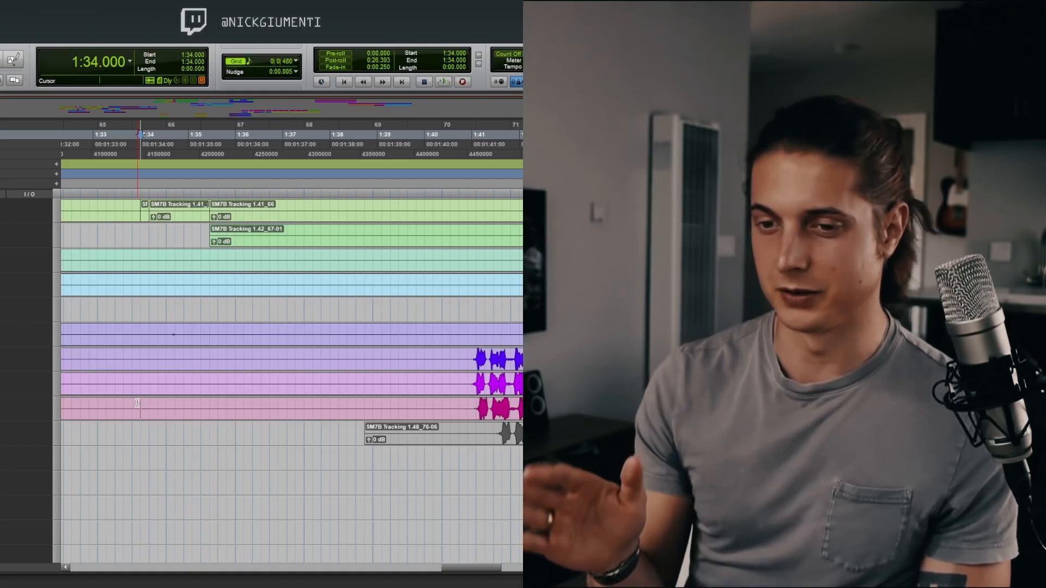
# Move the 1.49 take clip spanning 1:40.545 to 1:44.181 onto VOC Main 1.02.
pyautogui.press('space')
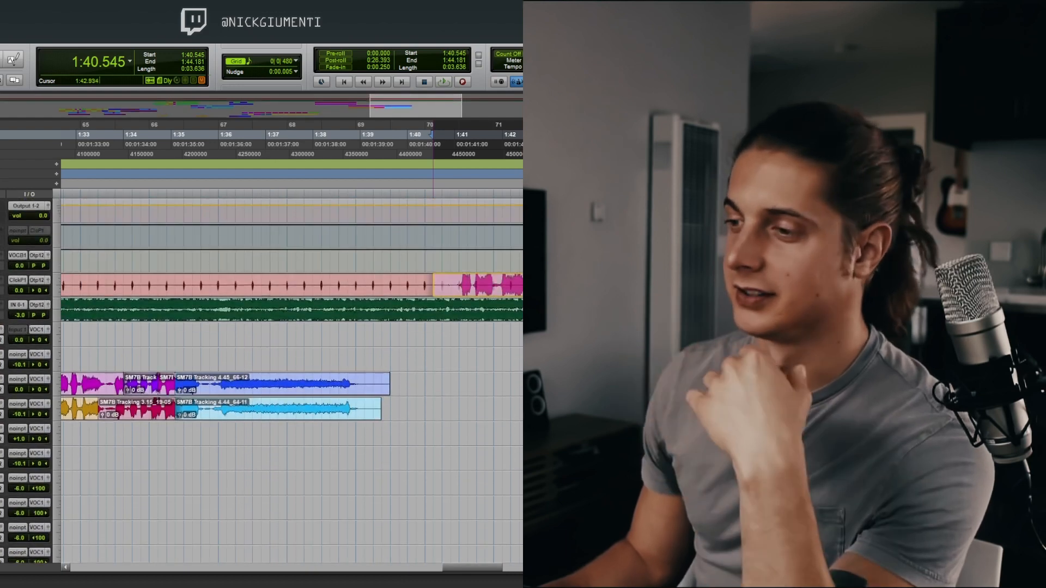
pyautogui.moveTo(546, 285); pyautogui.dragTo(546, 335)
pyautogui.click(545, 333)
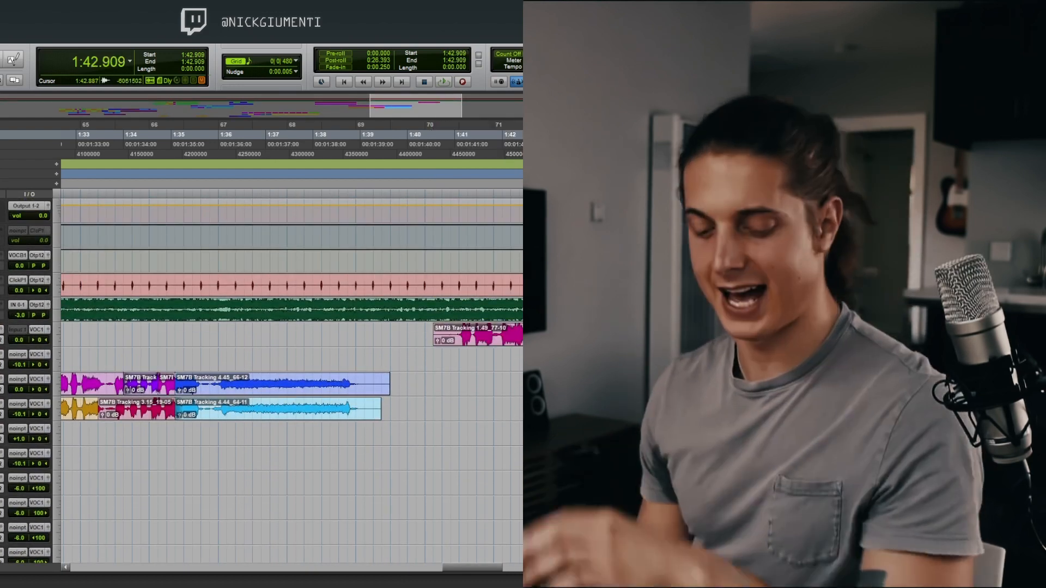
# Play back the 1.49 take clip on VOC Main 1.02 in the mix from 1:37.454.
pyautogui.press('r')
pyautogui.press('r')
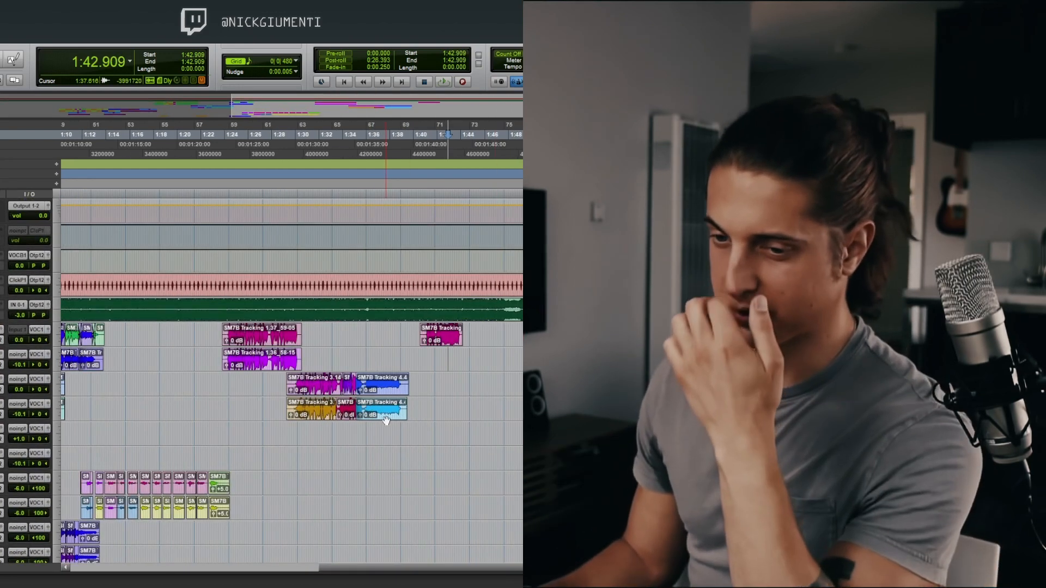
pyautogui.scroll(-8, 386, 420)
pyautogui.scroll(10, 386, 421)
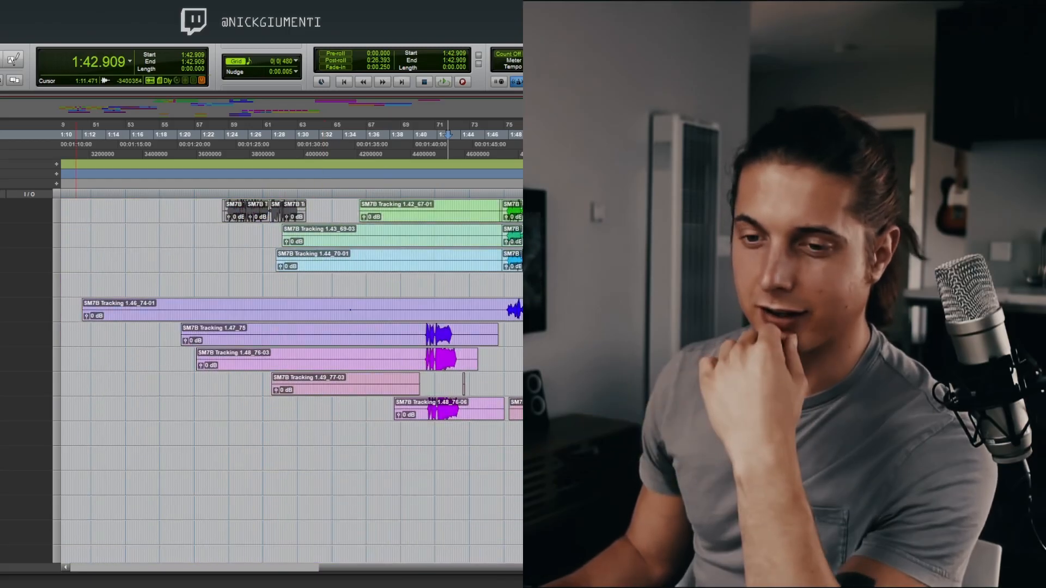
pyautogui.scroll(-1, 292, 379)
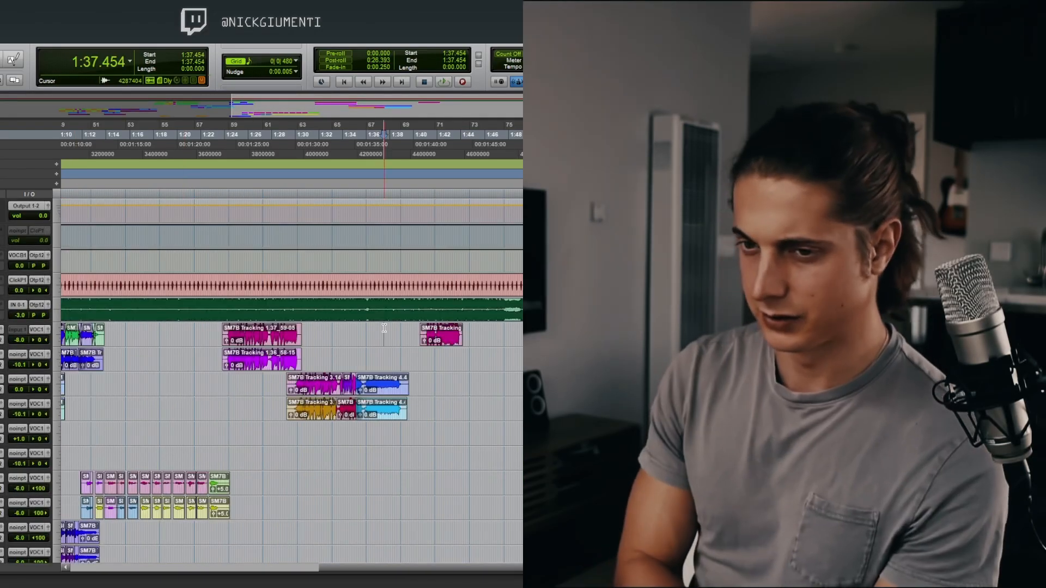
pyautogui.press('space')
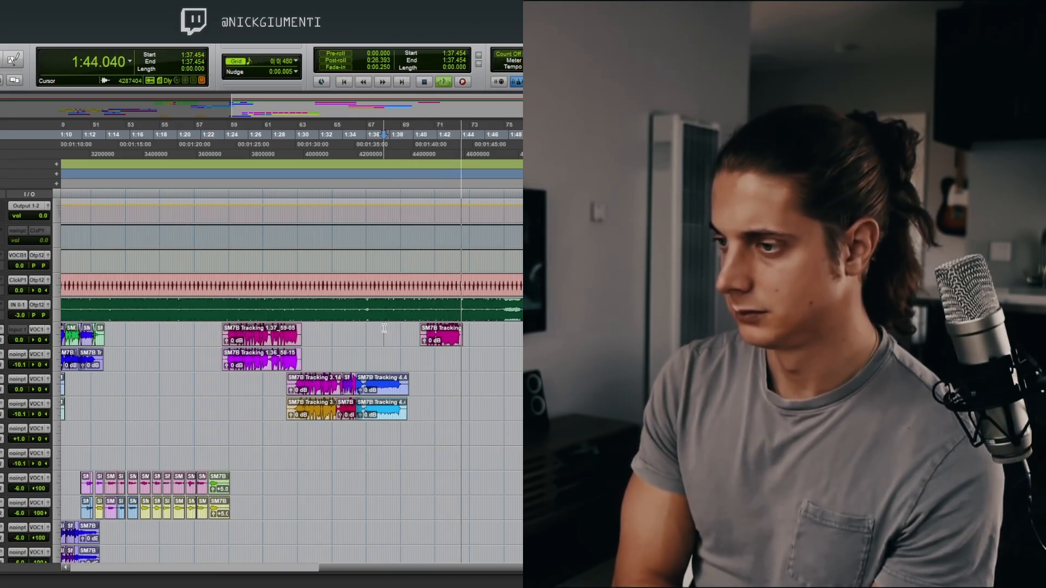
pyautogui.press('r')
pyautogui.press('r')
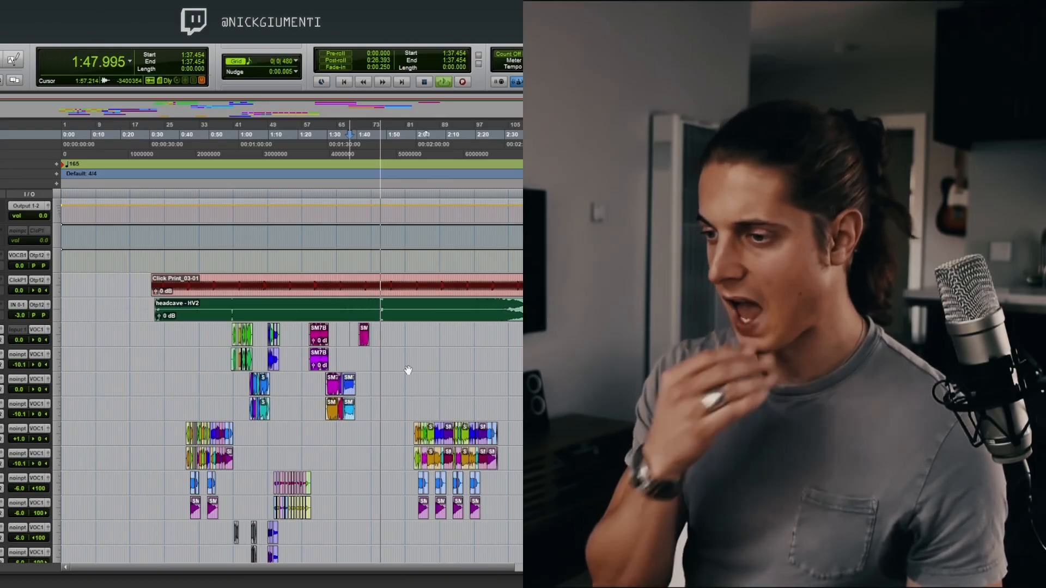
pyautogui.press('t')
pyautogui.press('r')
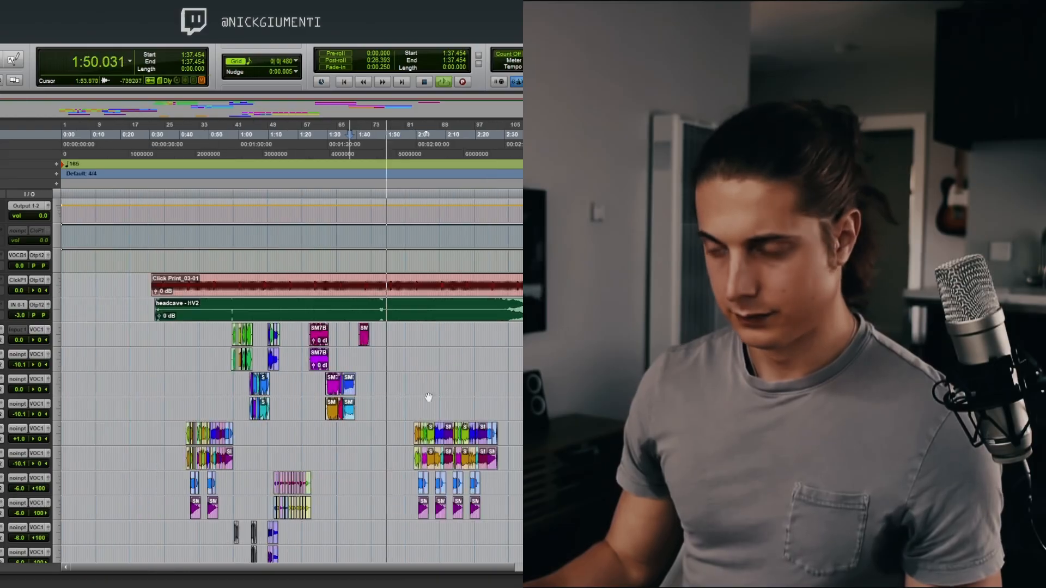
pyautogui.press('t')
pyautogui.press('space')
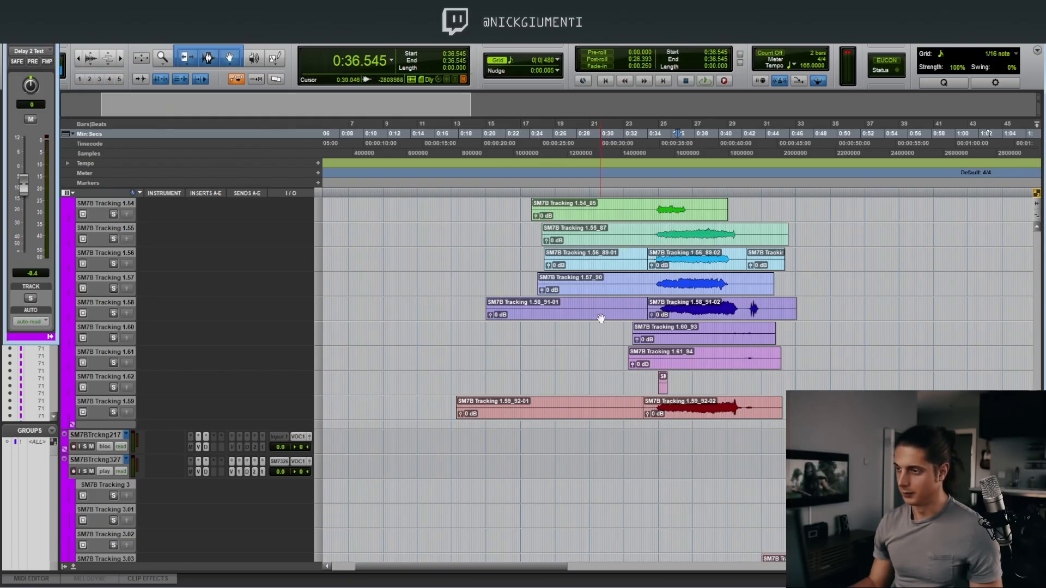
# Find the held-note takes on the SM7B Tracking 1 playlists and audition the soloed 1.56 take from 0:31.454.
pyautogui.scroll(20, 600, 318)
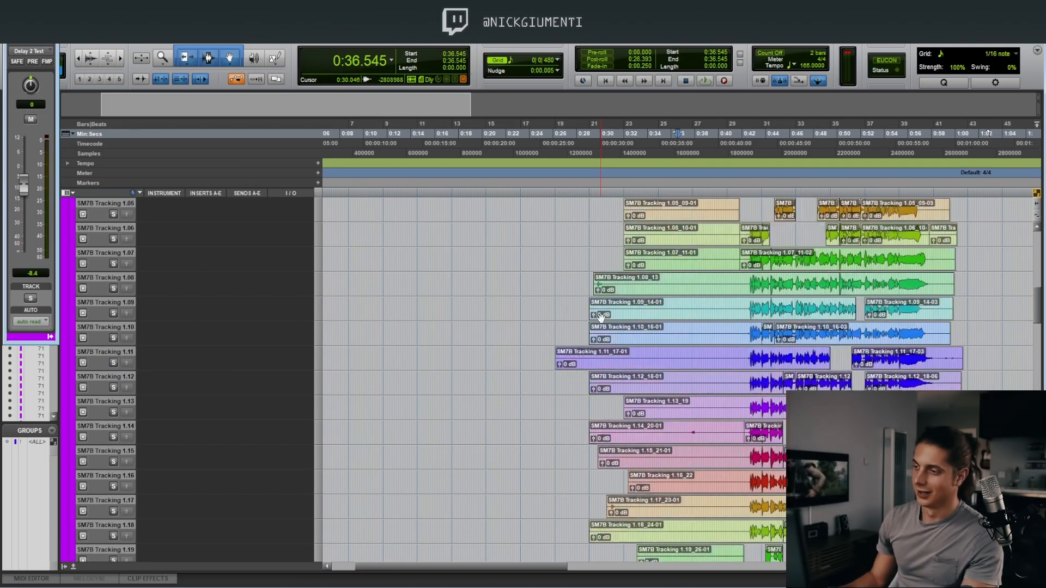
pyautogui.scroll(-5, 600, 319)
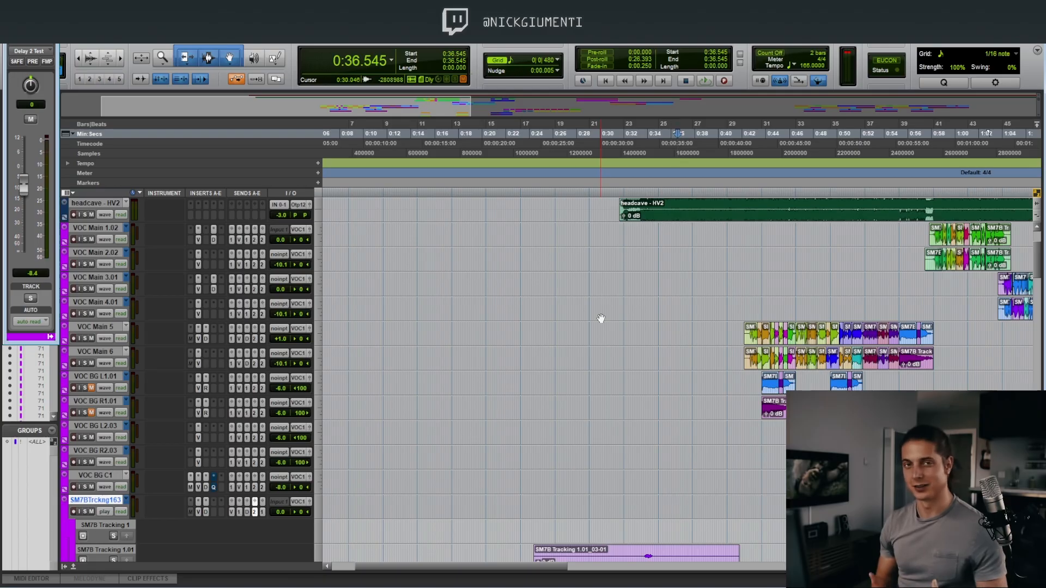
pyautogui.scroll(-15, 601, 318)
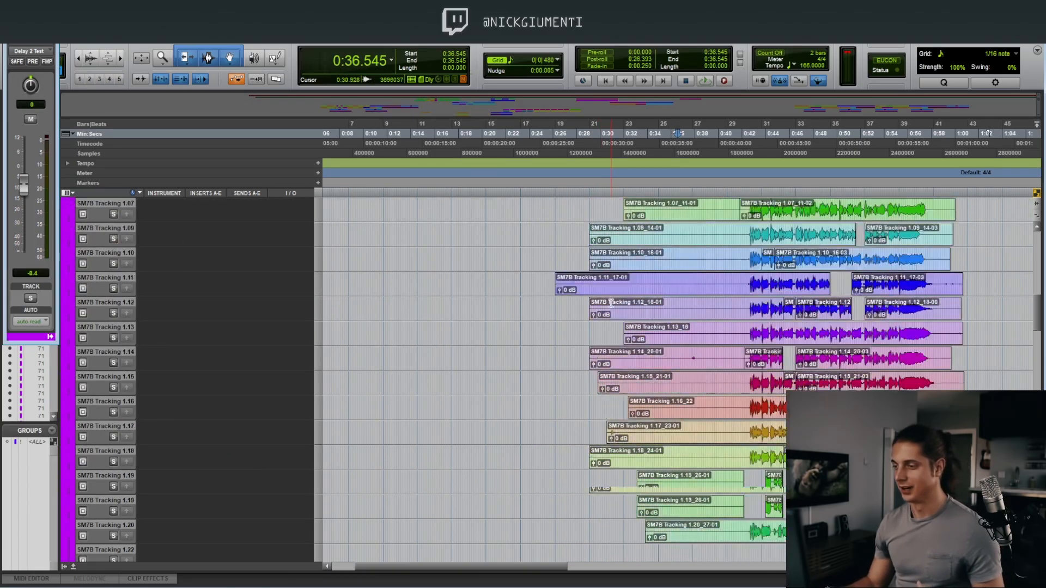
pyautogui.scroll(-10, 611, 303)
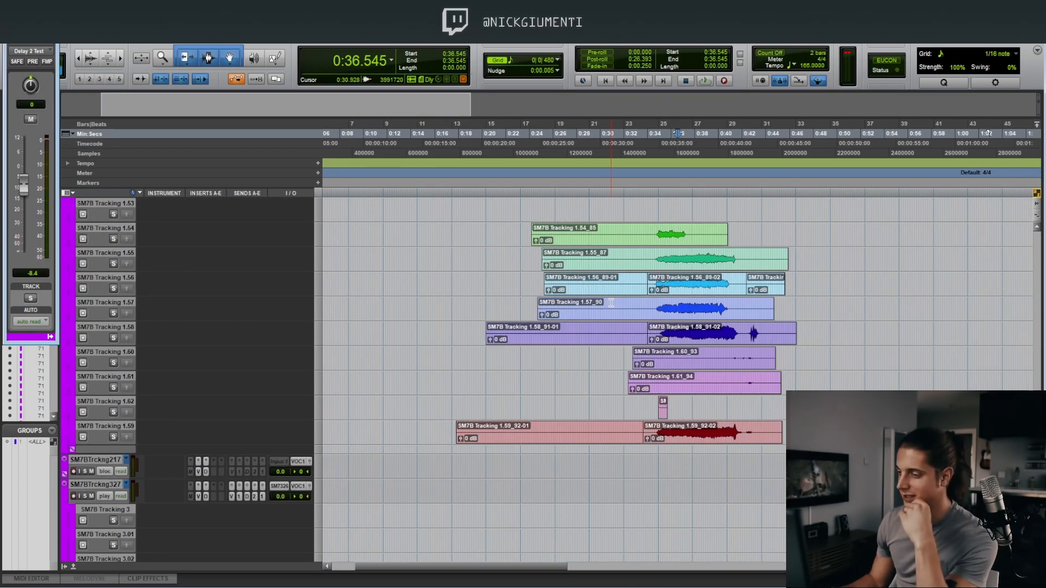
pyautogui.scroll(-1, 631, 297)
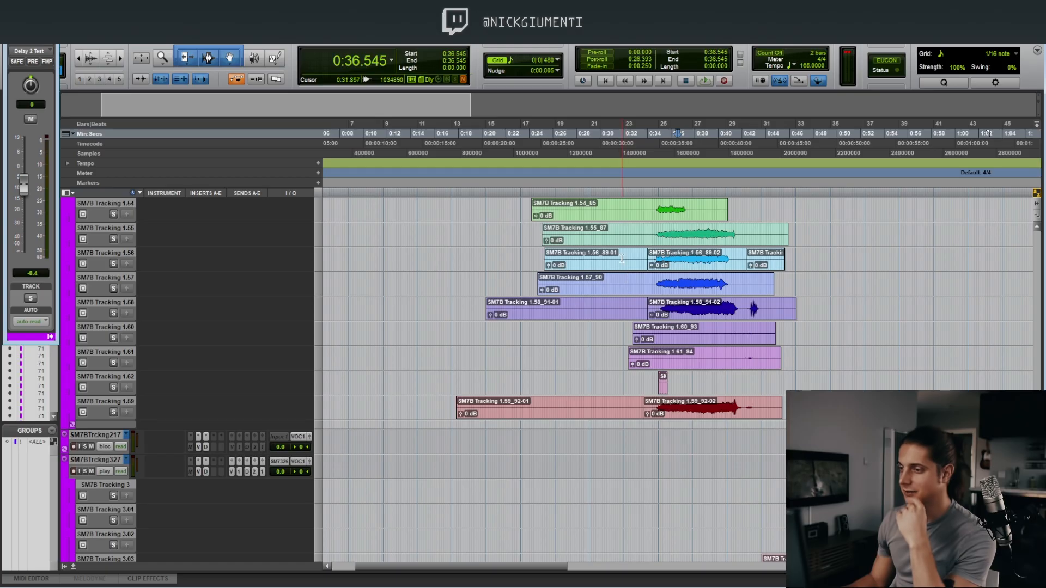
pyautogui.click(619, 303)
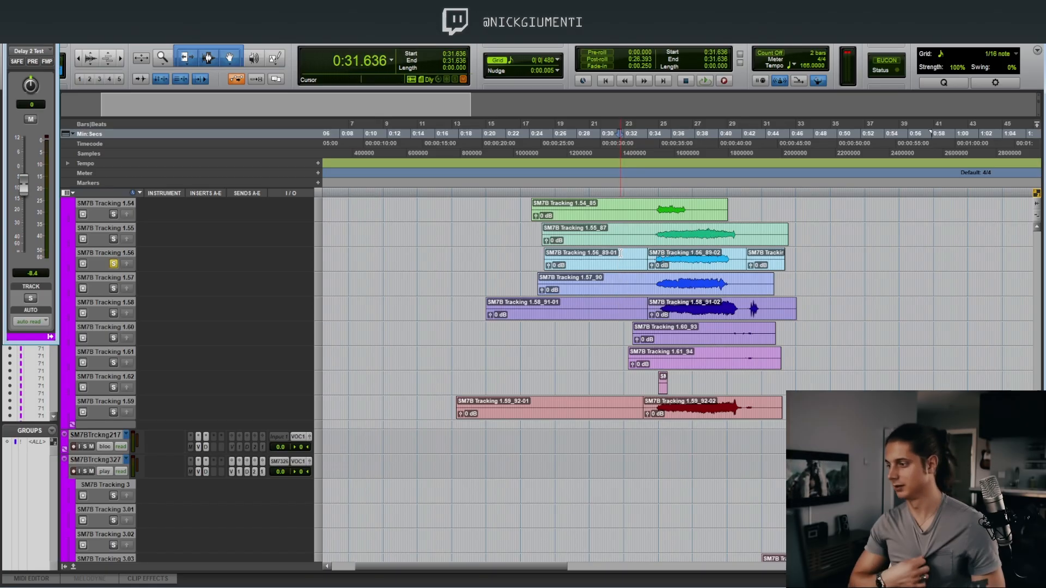
pyautogui.press('t')
pyautogui.click(682, 260)
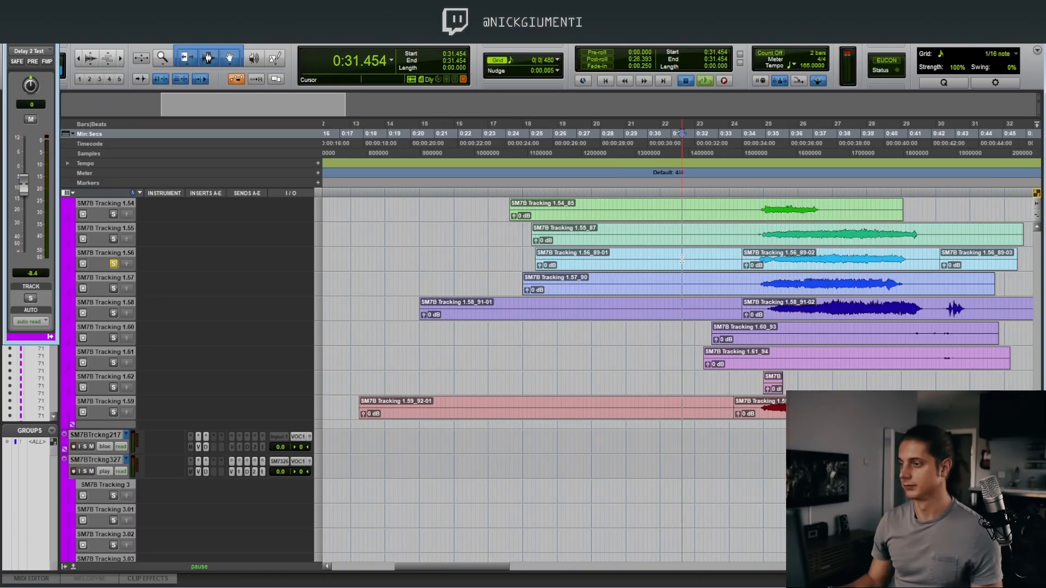
pyautogui.press('space')
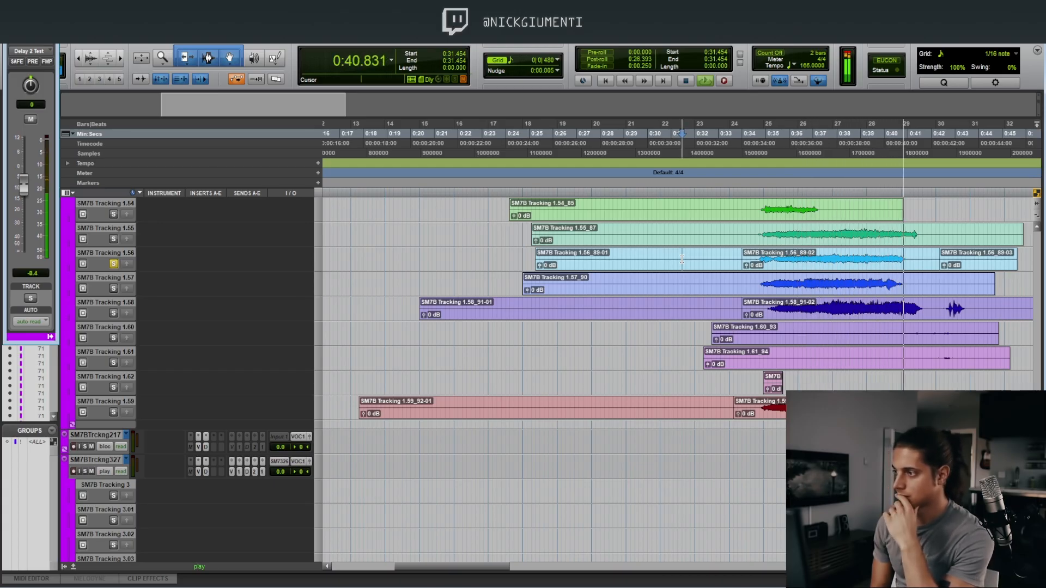
pyautogui.press('space')
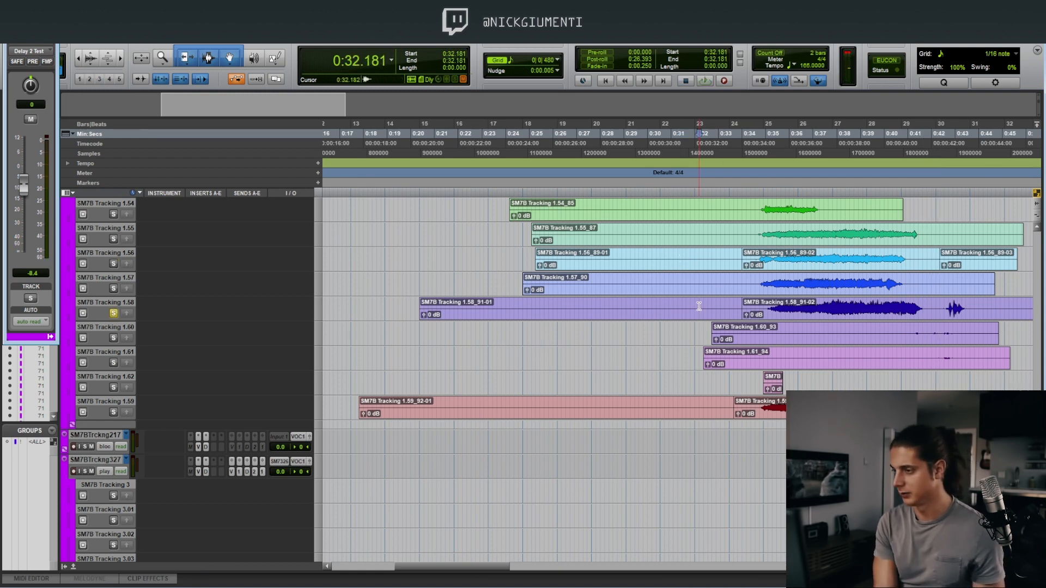
# Audition the soloed 1.58 take from 0:32.181 and the soloed 1.59 take from 0:31.818.
pyautogui.press('space')
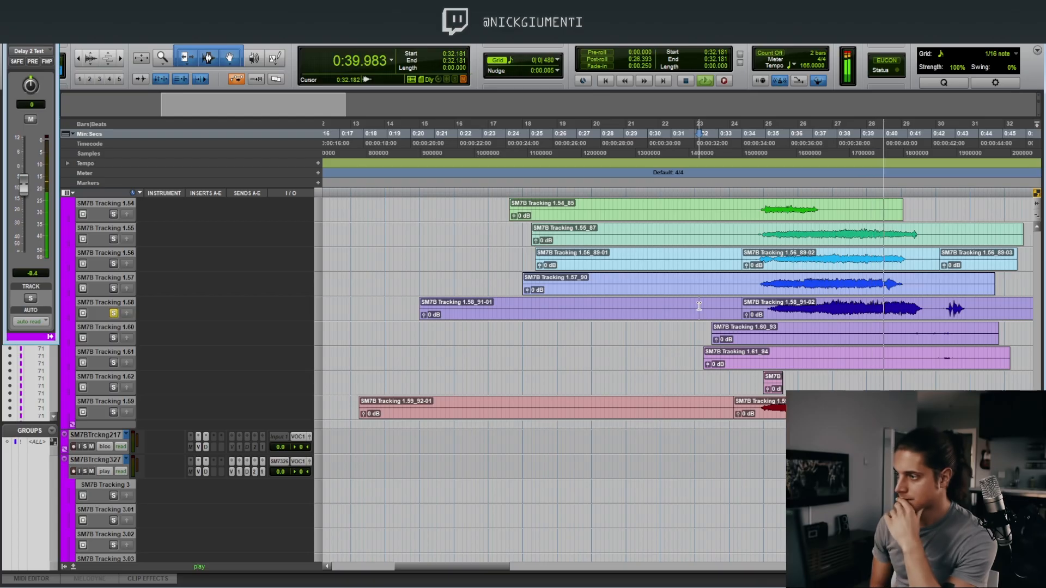
pyautogui.press('space')
pyautogui.click(707, 404)
pyautogui.click(690, 405)
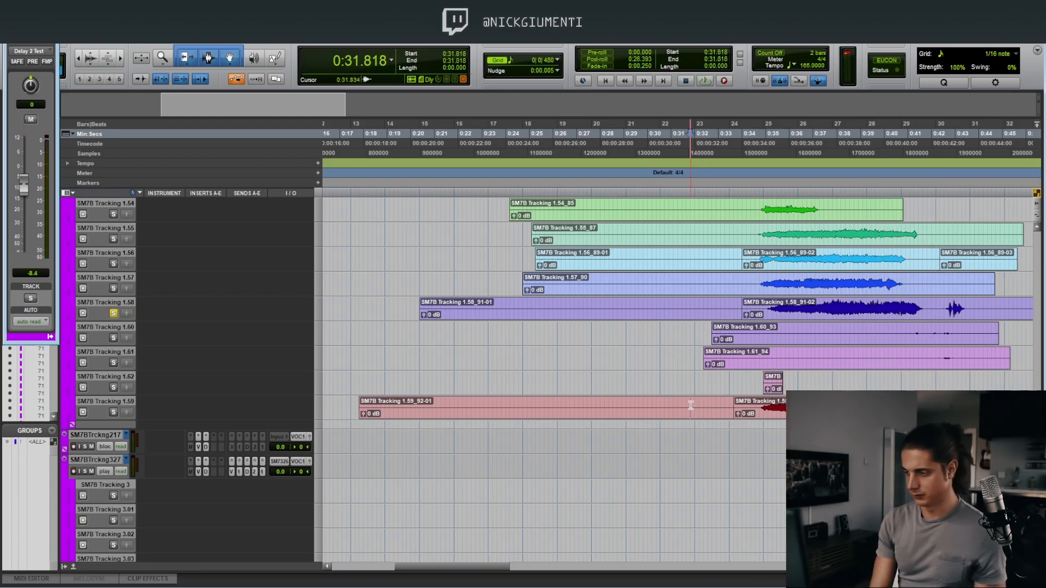
pyautogui.press('space')
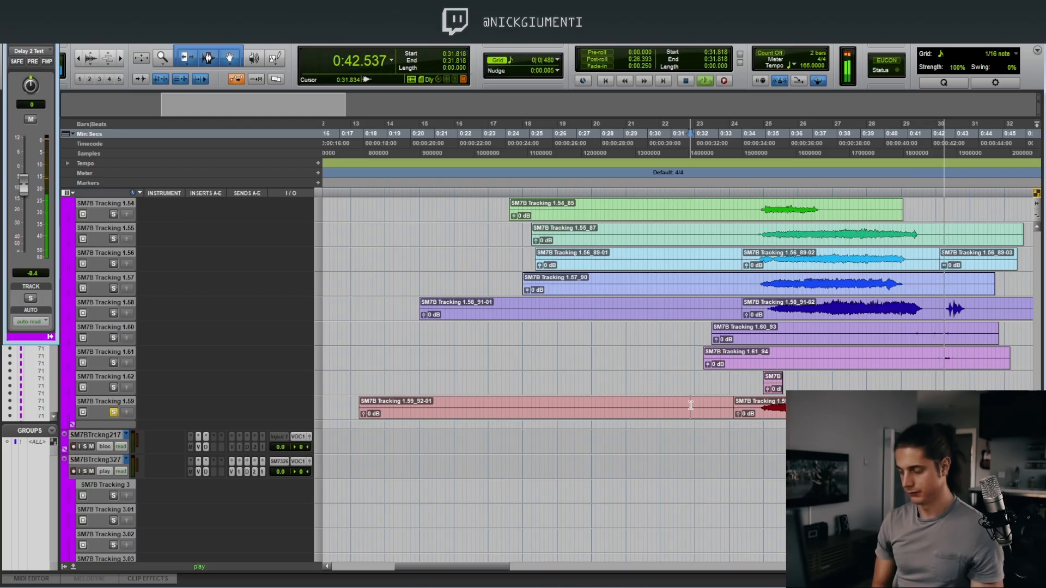
pyautogui.press('space')
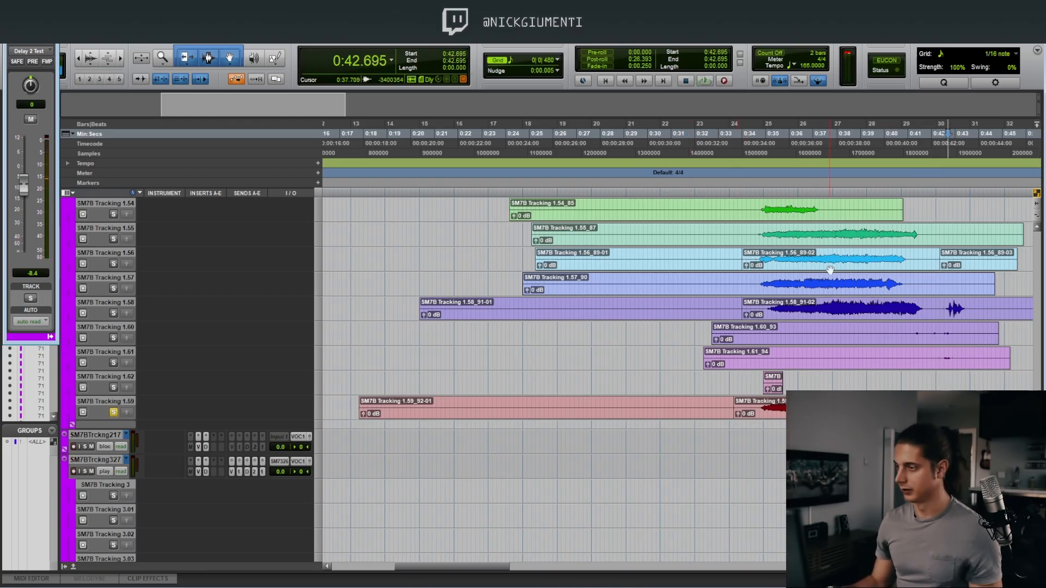
# Split the 1.56 held-note clip at 0:36.909 and move its first part onto the 1.59 playlist.
pyautogui.press('b')
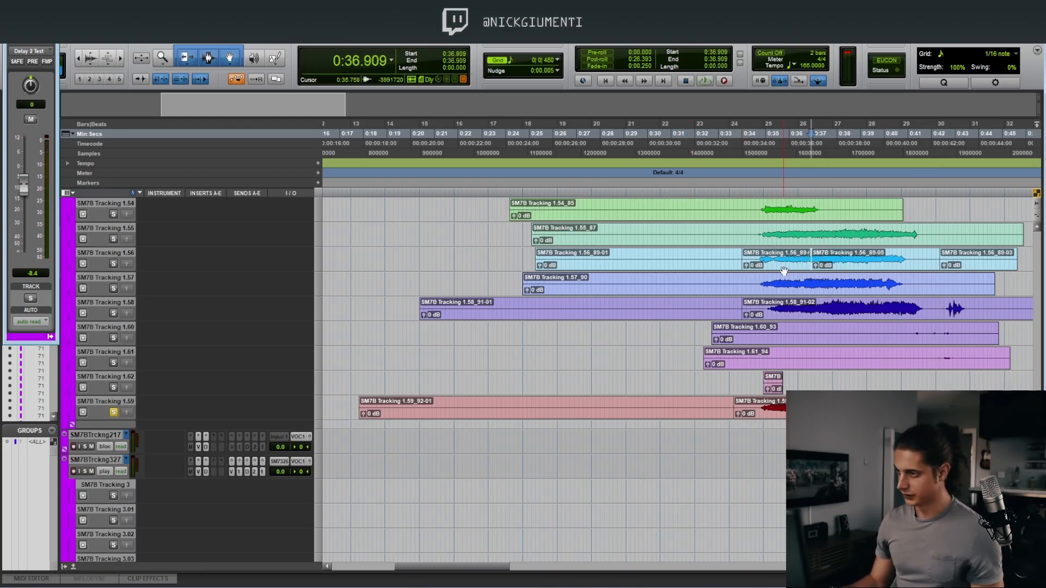
pyautogui.moveTo(784, 271); pyautogui.dragTo(783, 414)
# Play back the combined 1.56 and 1.59 held note on the 1.59 playlist from 0:32.000.
pyautogui.click(716, 401)
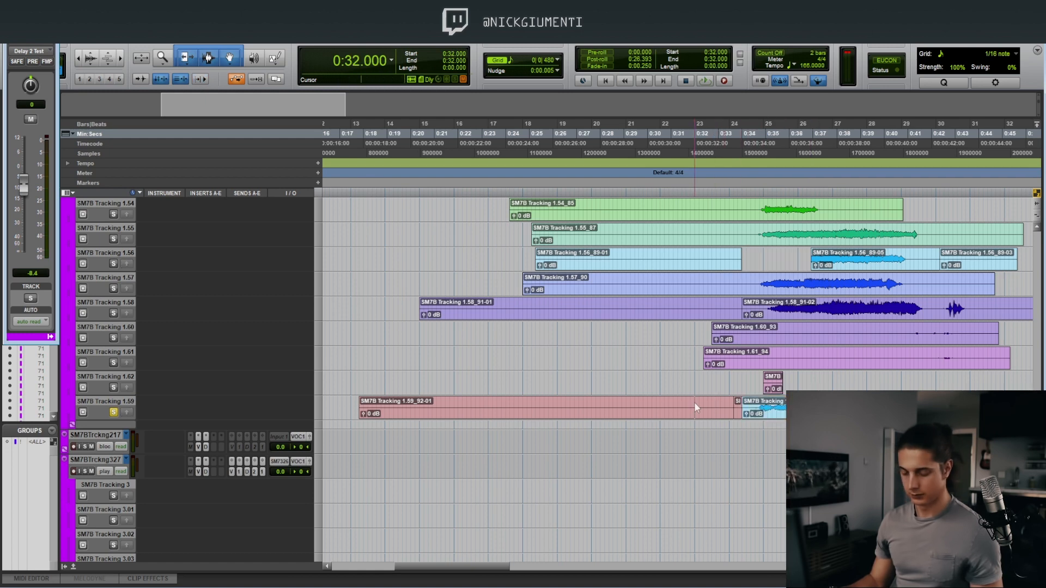
pyautogui.hotkey('shift', 's')
pyautogui.press('space')
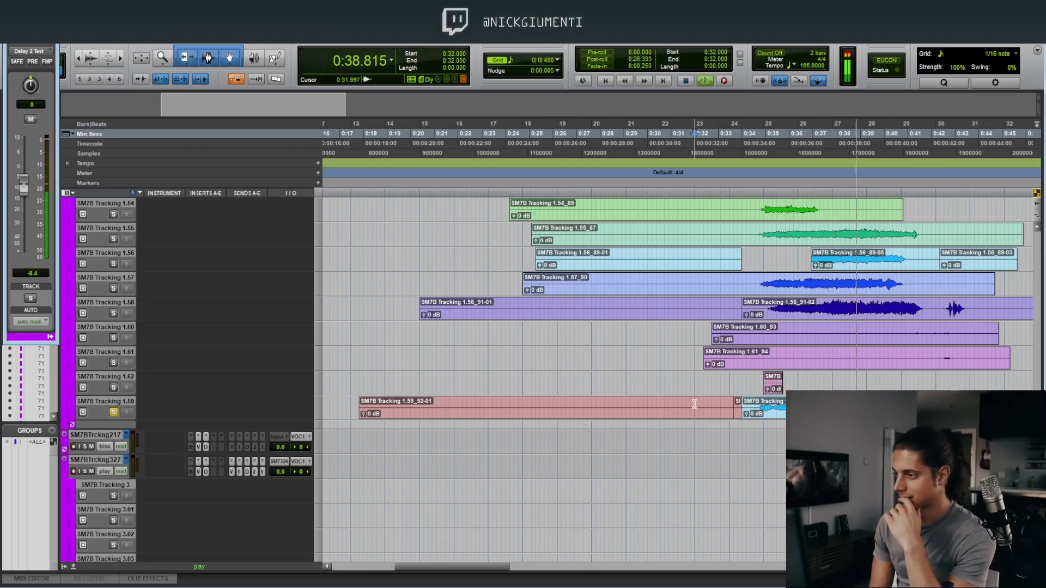
pyautogui.press('t')
pyautogui.press('r')
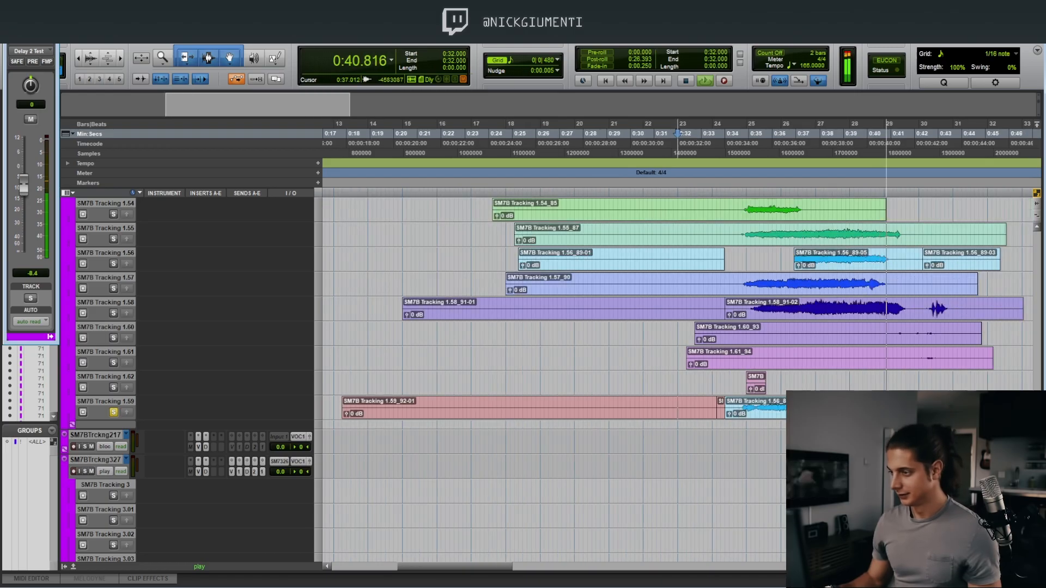
pyautogui.moveTo(499, 568); pyautogui.dragTo(518, 567)
pyautogui.press('space')
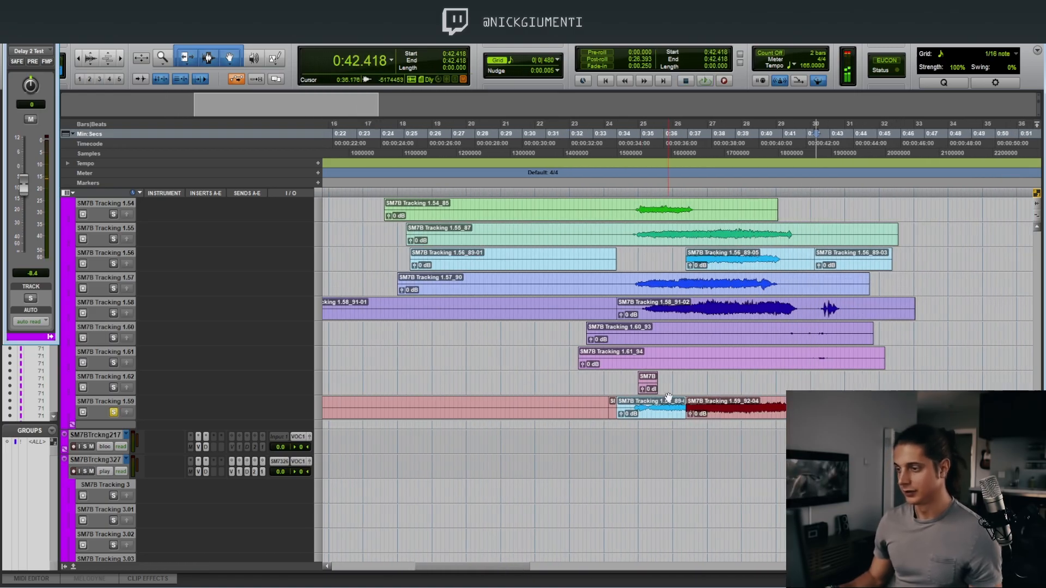
# Shift the join between the 1.56 and 1.59 clips on the 1.59 playlist to 0:36.181.
pyautogui.click(668, 397)
pyautogui.press('t')
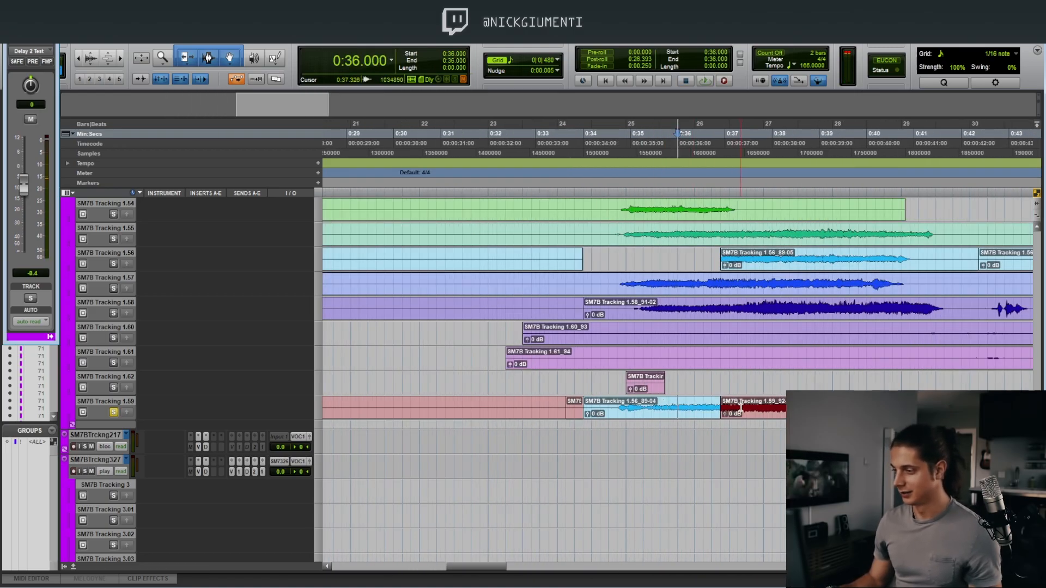
pyautogui.moveTo(671, 404); pyautogui.dragTo(687, 408)
# Play back the adjusted join between the 1.56 and 1.59 clips from 0:34.909.
pyautogui.click(633, 408)
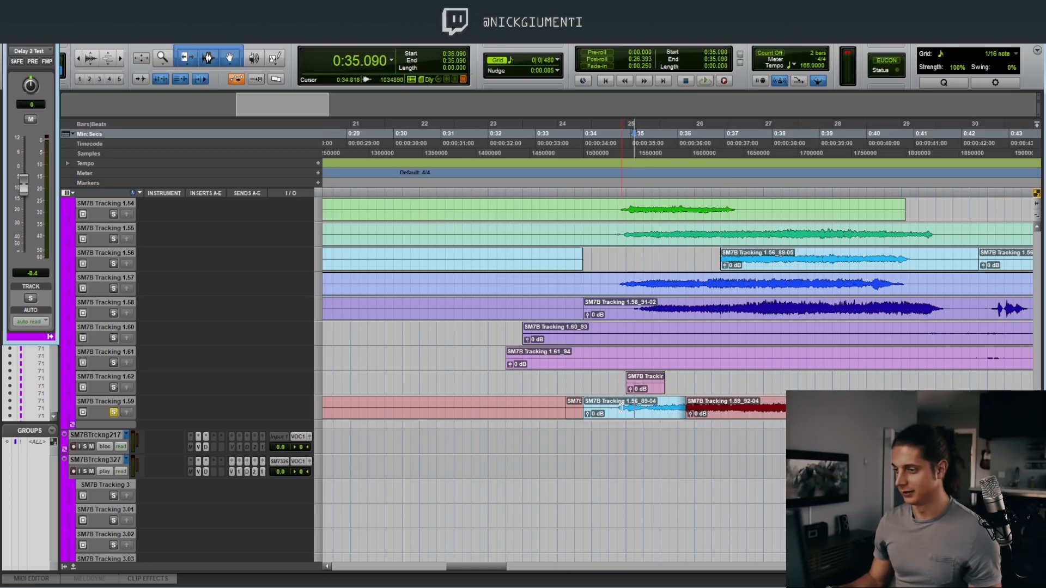
pyautogui.click(622, 408)
pyautogui.press('space')
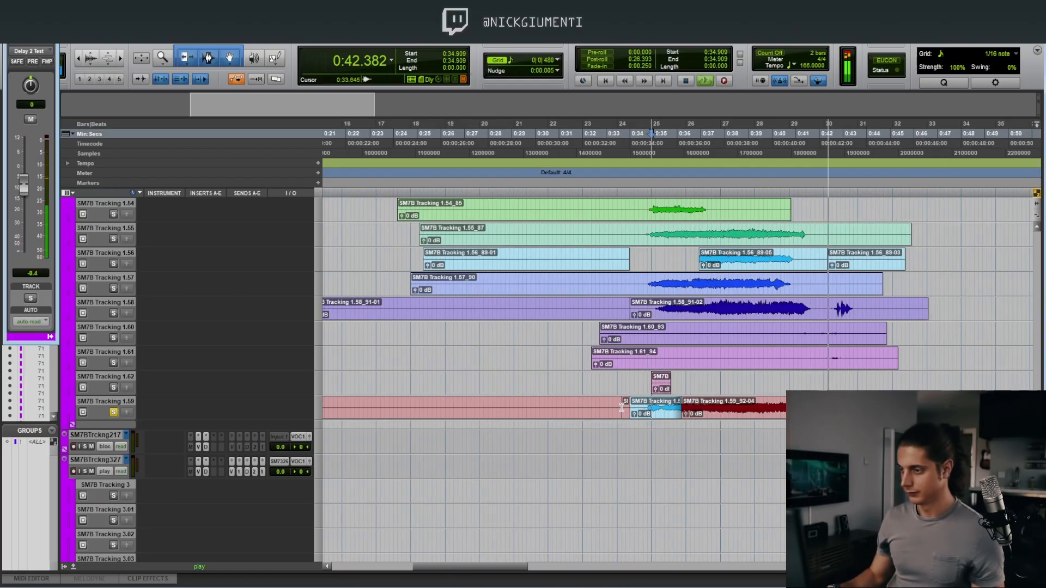
pyautogui.press('r')
pyautogui.press('space')
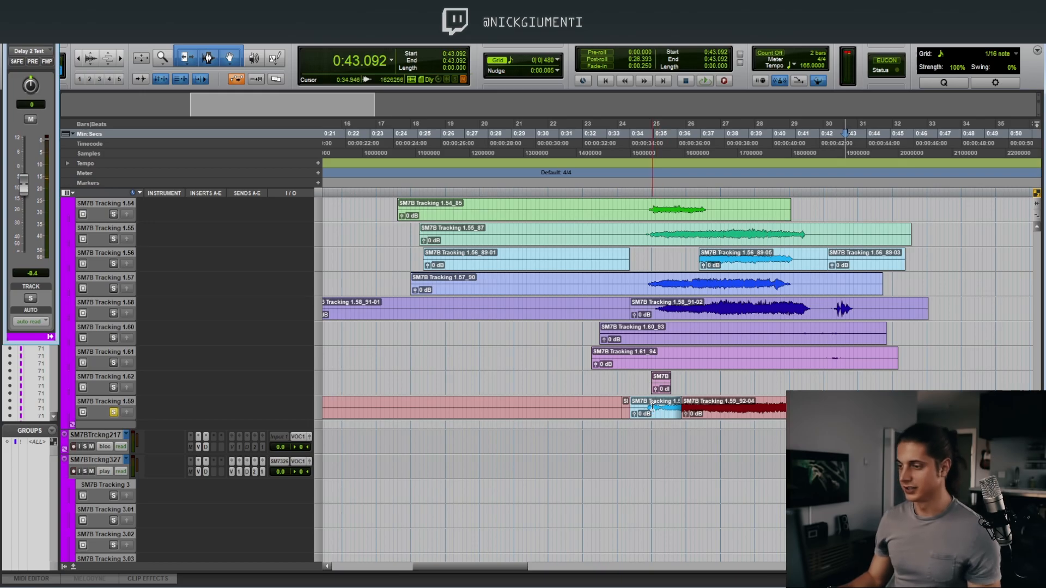
# Move the comped 1.56 and 1.59 clips onto VOC Main 1.02 at 0:34.000 and trim the end to 0:42.181.
pyautogui.click(649, 407)
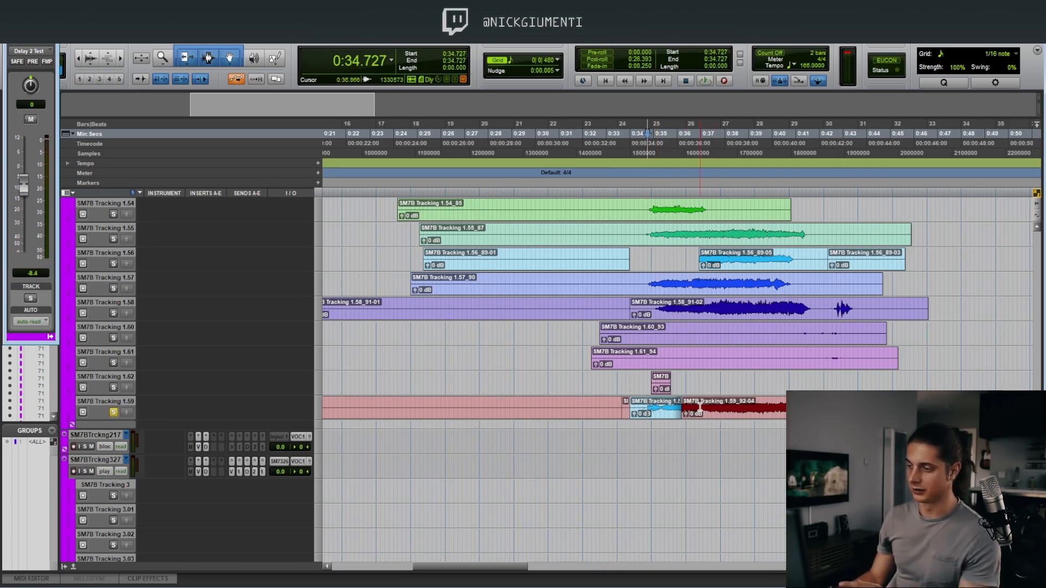
pyautogui.moveTo(699, 407); pyautogui.dragTo(847, 408)
pyautogui.click(663, 416)
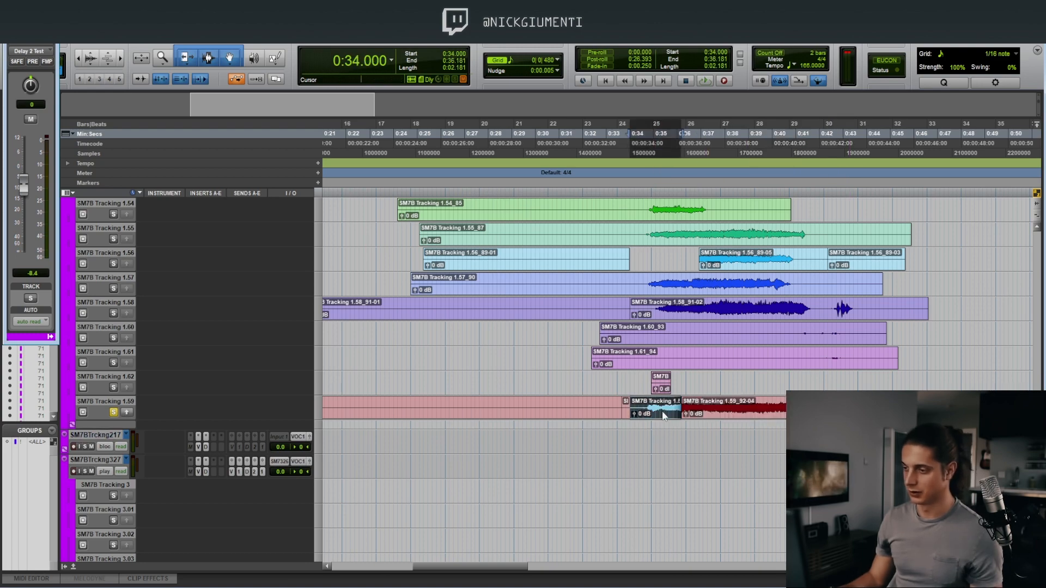
pyautogui.keyDown('shift'); pyautogui.click(726, 417); pyautogui.keyUp('shift')
pyautogui.moveTo(725, 413); pyautogui.dragTo(716, 253)
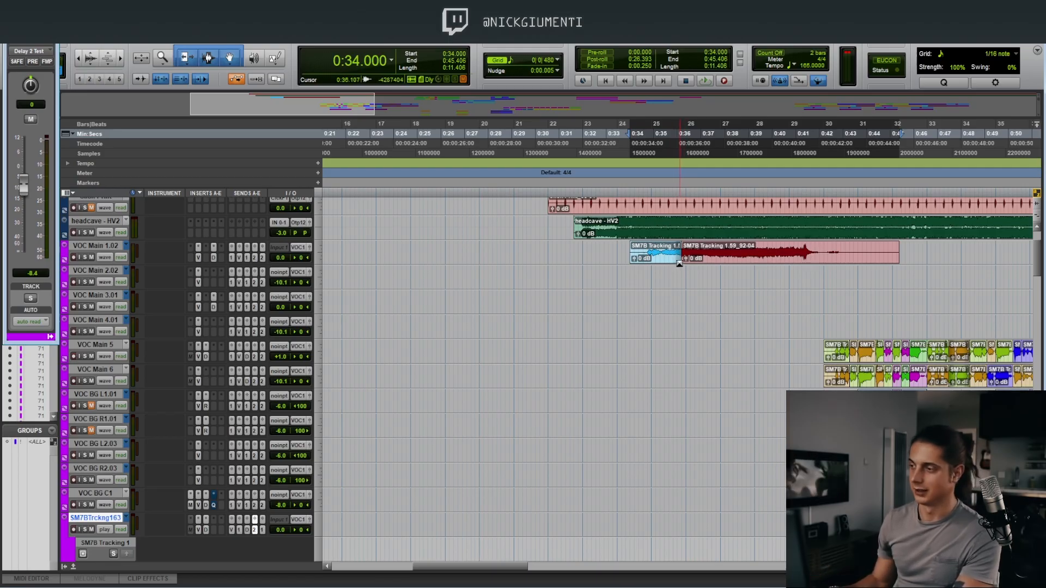
pyautogui.moveTo(894, 252); pyautogui.dragTo(819, 256)
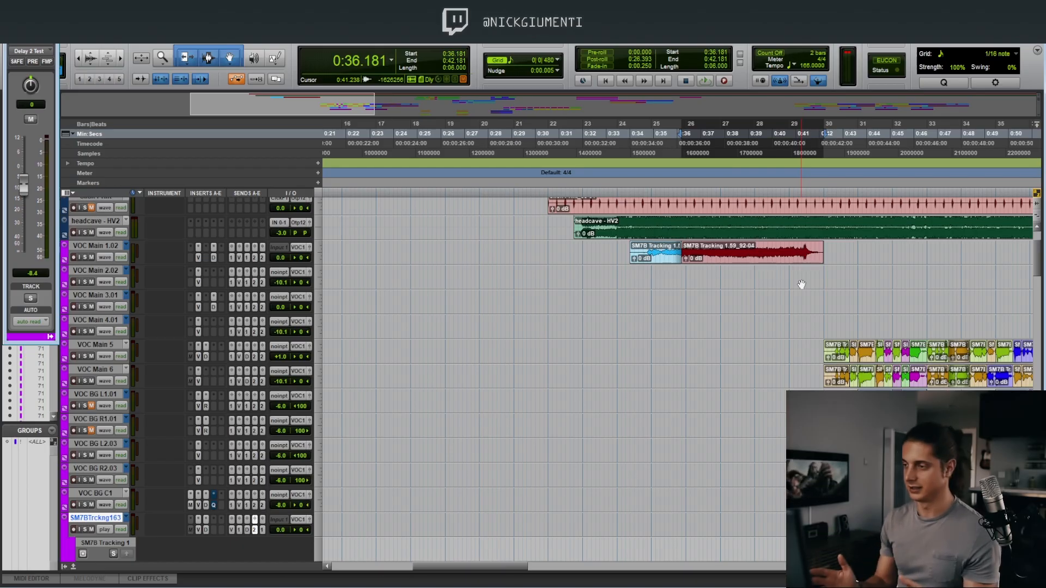
# Play back the soloed SM7B Tracking 3.24 playlist from 0:31.636 to audition its held note and the phrase that follows.
pyautogui.scroll(-15, 801, 285)
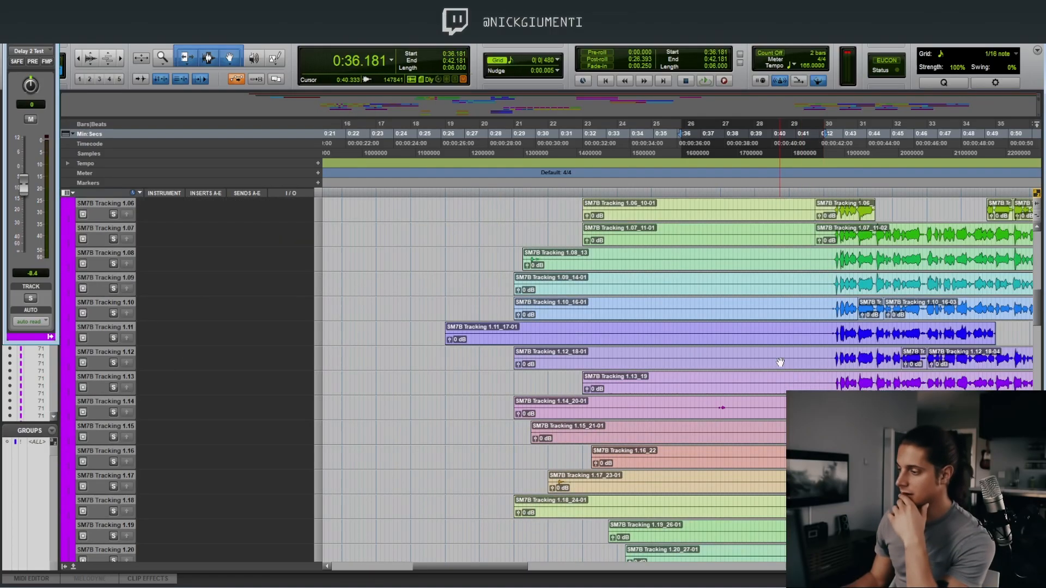
pyautogui.click(659, 433)
pyautogui.click(613, 426)
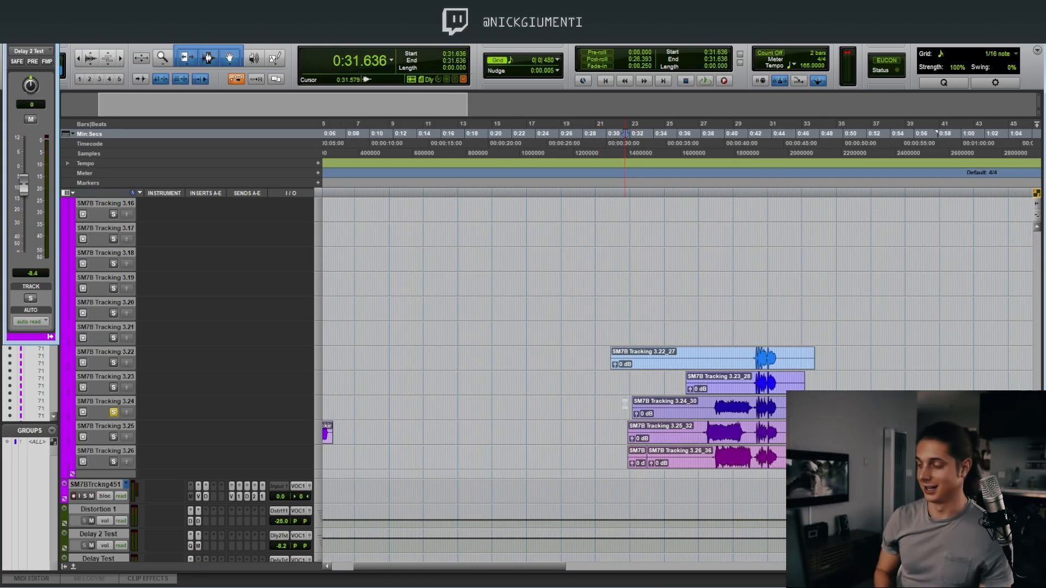
pyautogui.press('space')
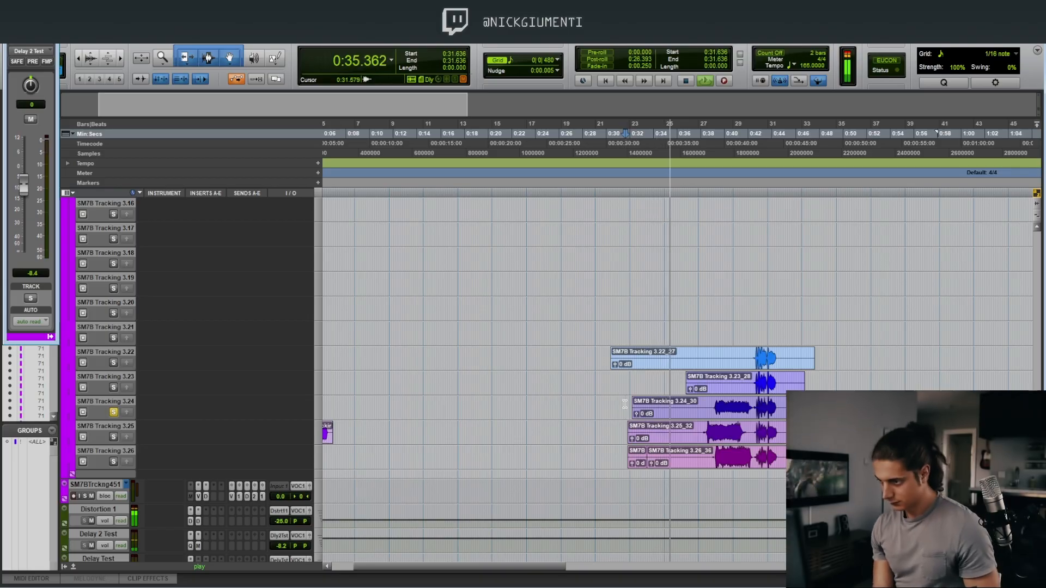
pyautogui.hotkey('ctrl', ']')
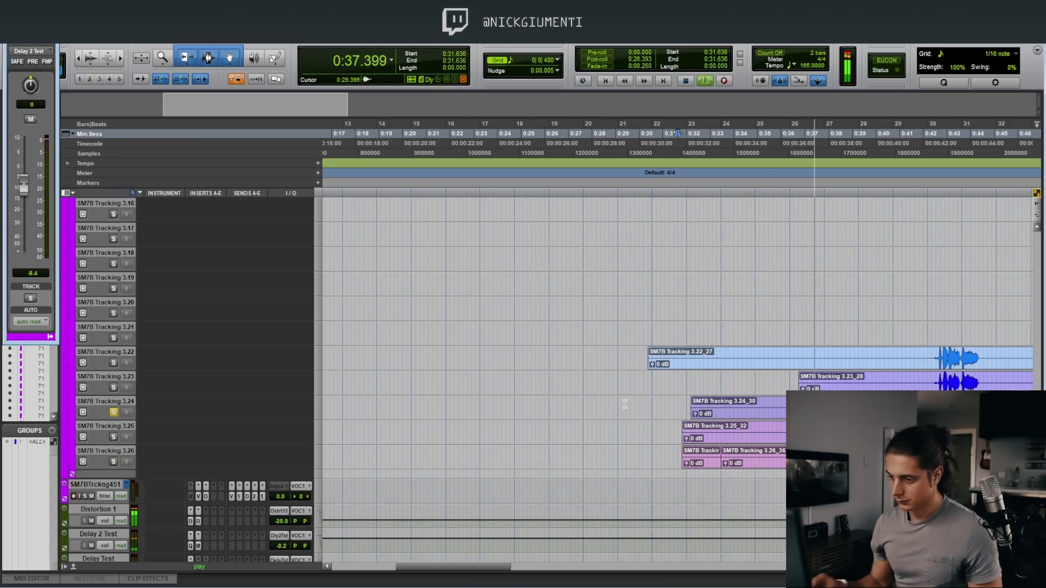
pyautogui.scroll(-1, 625, 404)
pyautogui.moveTo(494, 567); pyautogui.dragTo(536, 567)
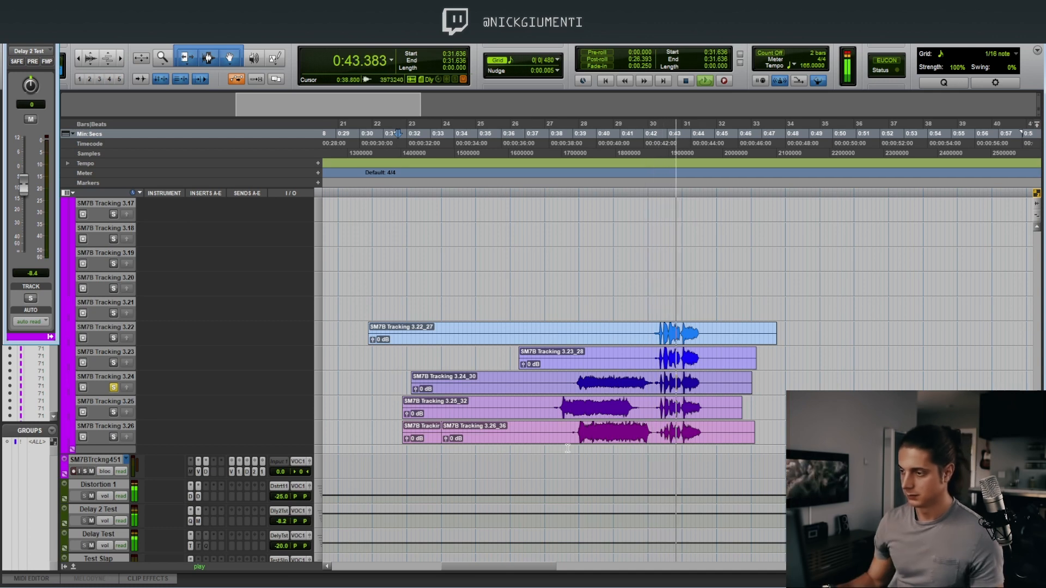
# Separate the held note and following phrase on the 3.24 playlist into their own clip, and play back from 0:34.909.
pyautogui.moveTo(523, 382); pyautogui.dragTo(717, 380)
pyautogui.press('n')
pyautogui.press('b')
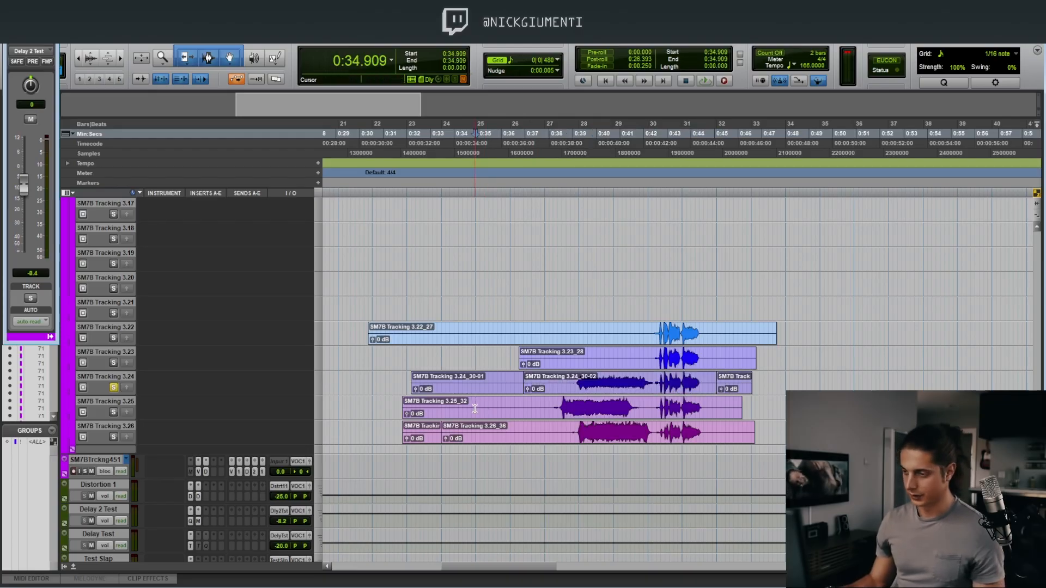
pyautogui.press('space')
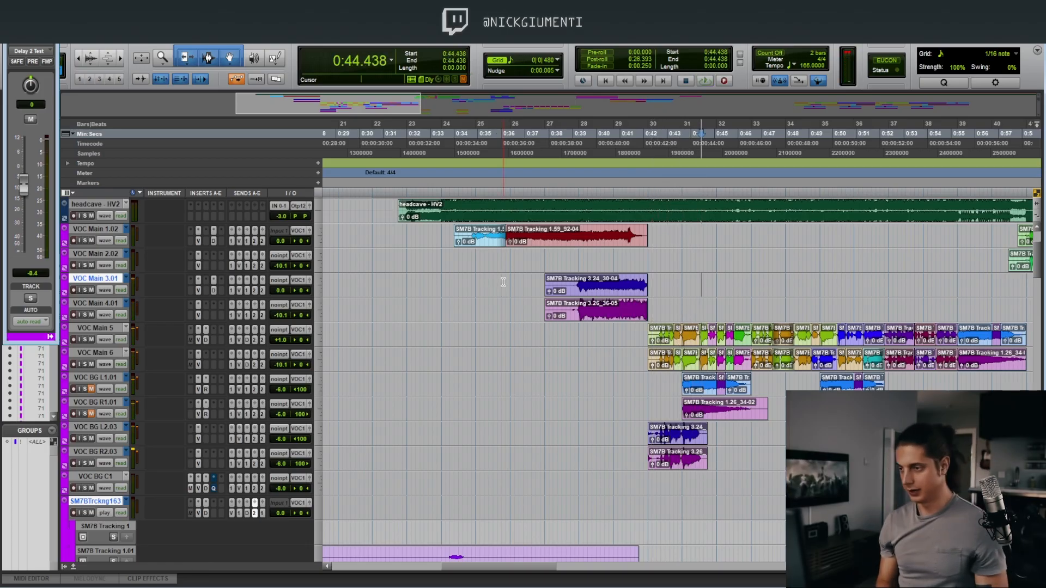
# Highlight the clips on VOC Main 3.01 and VOC Main 4.01 from 0:31.090 to 1:45.636 to review the overlapping parts.
pyautogui.scroll(-5, 512, 292)
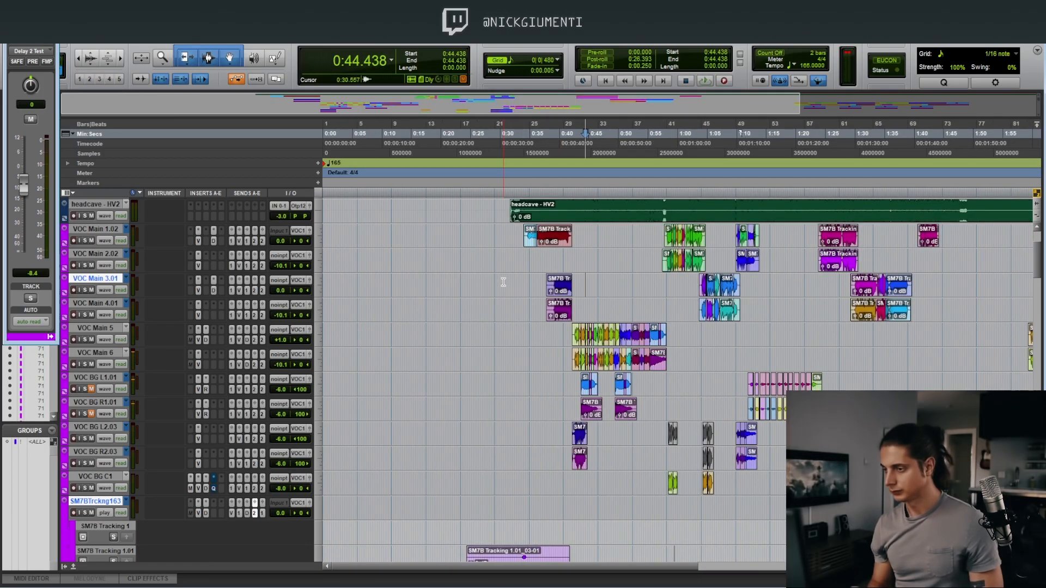
pyautogui.click(550, 278)
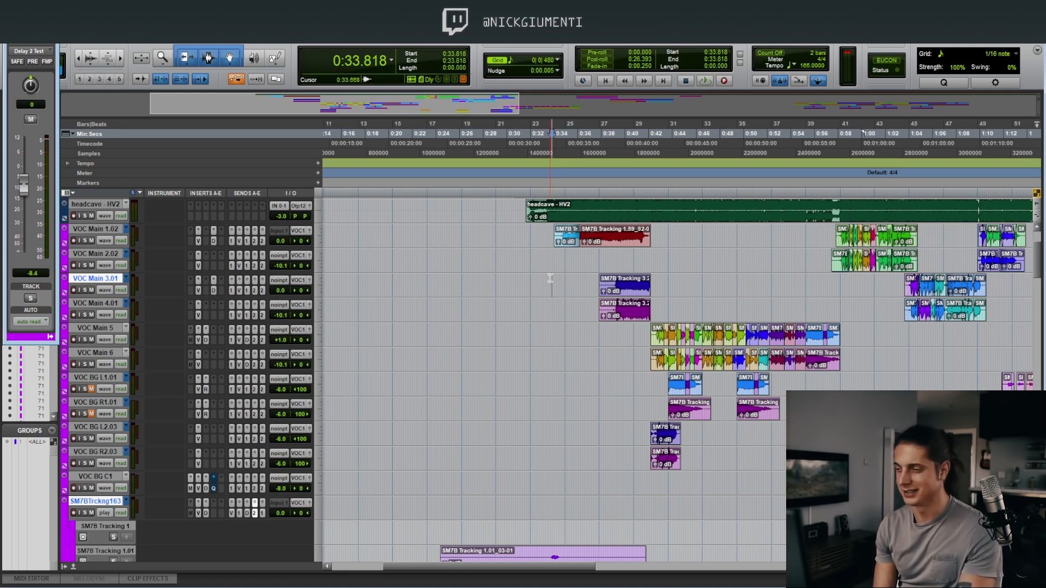
pyautogui.click(519, 280)
pyautogui.press('r')
pyautogui.press('r')
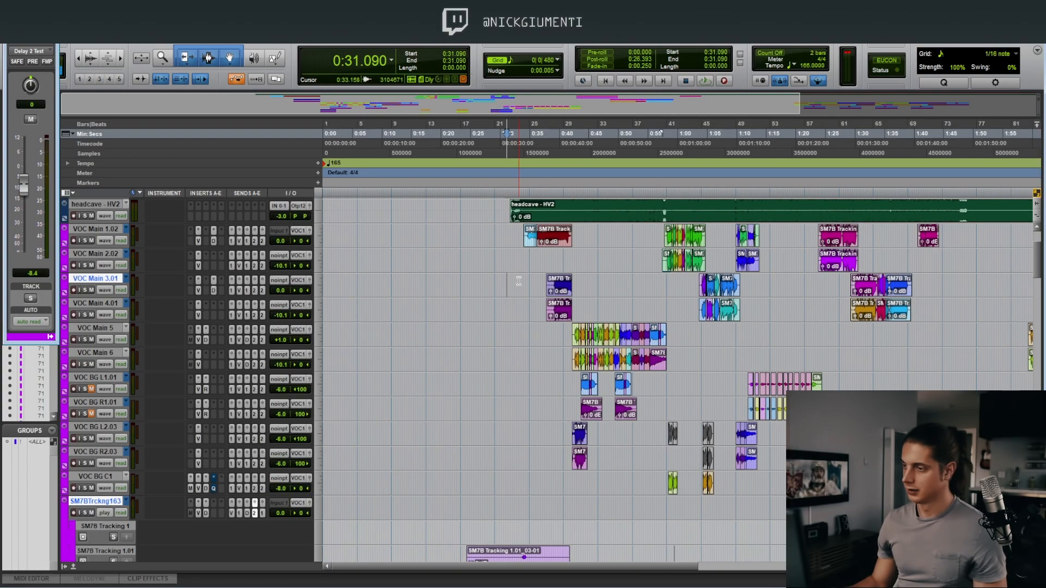
pyautogui.press('t')
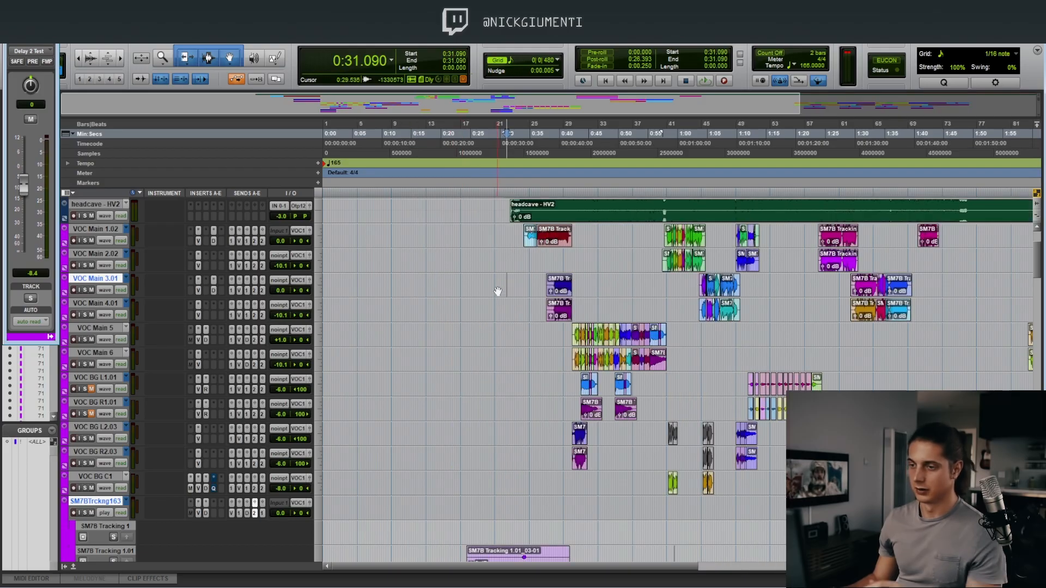
pyautogui.moveTo(507, 289); pyautogui.dragTo(947, 299)
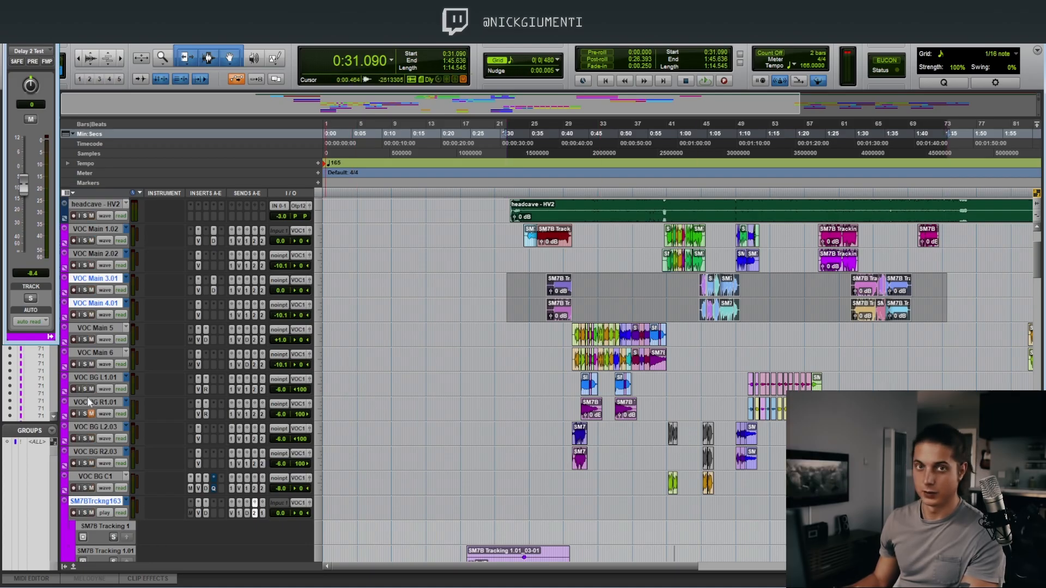
# Play back the full vocal arrangement from 0:30.363, and again from 0:30.181.
pyautogui.click(561, 354)
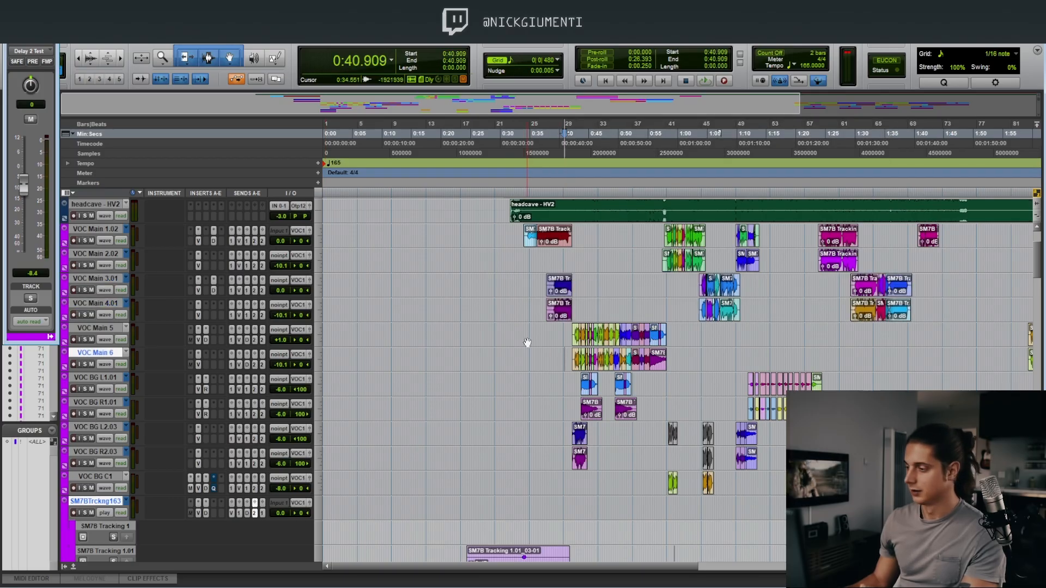
pyautogui.click(502, 327)
pyautogui.press('space')
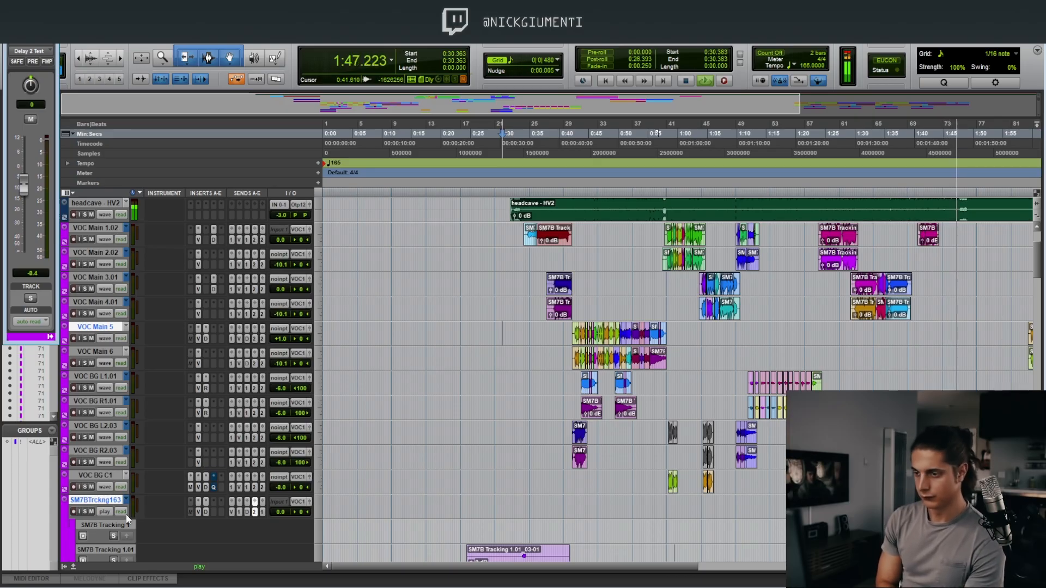
pyautogui.press('space')
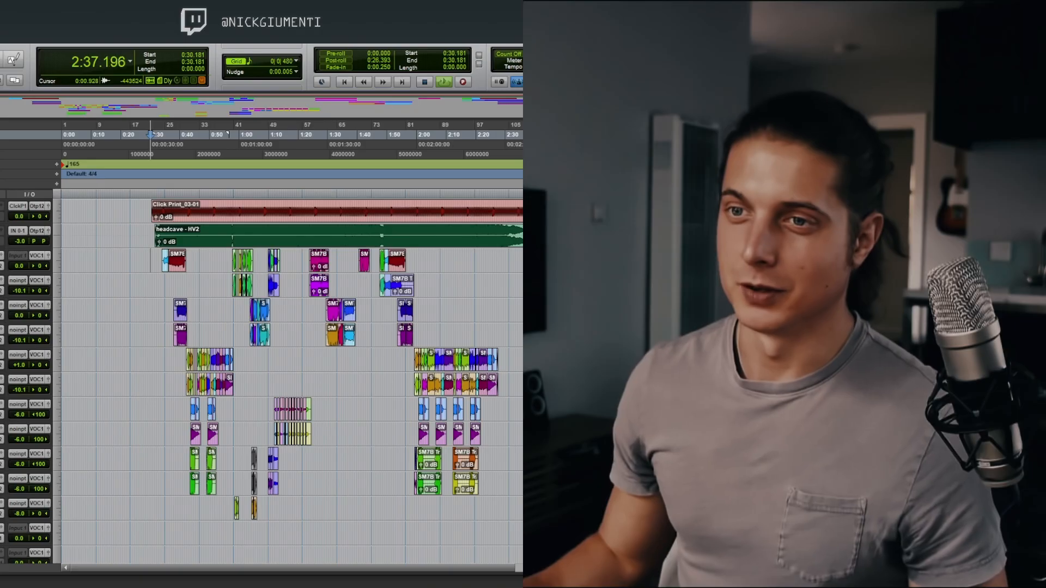
pyautogui.press('space')
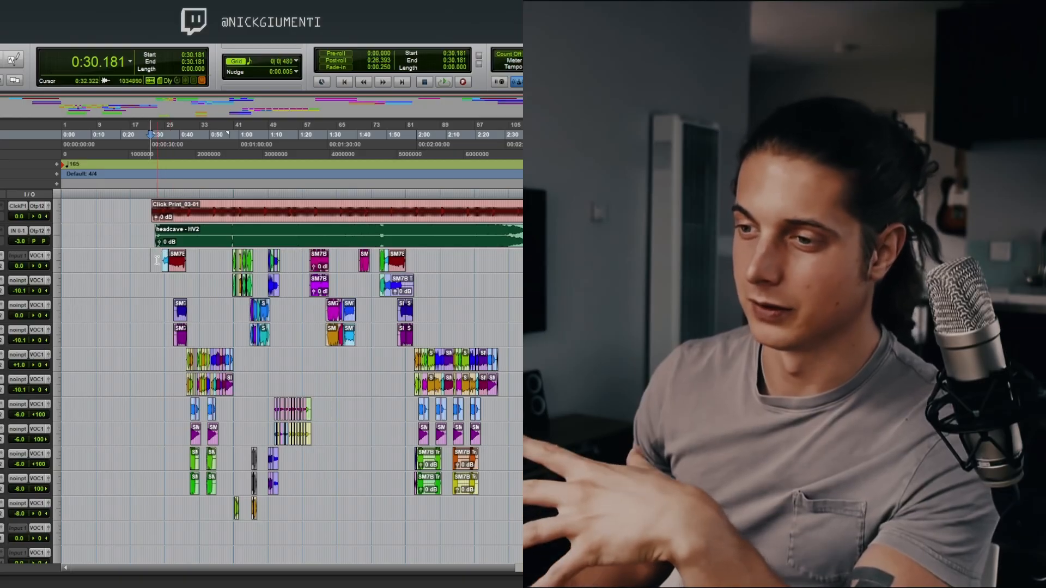
# Review the early vocal layout by highlighting the main vocal clips at 0:30.727 to 0:42.545 and 0:55.454 to 1:16.181.
pyautogui.scroll(-1, 185, 354)
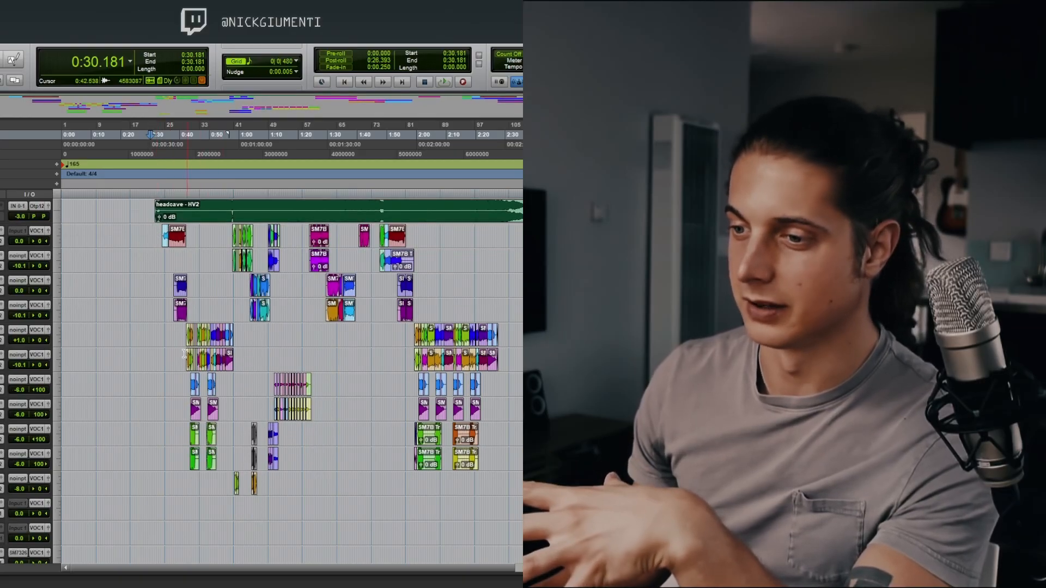
pyautogui.moveTo(177, 335); pyautogui.dragTo(233, 462)
pyautogui.click(152, 236)
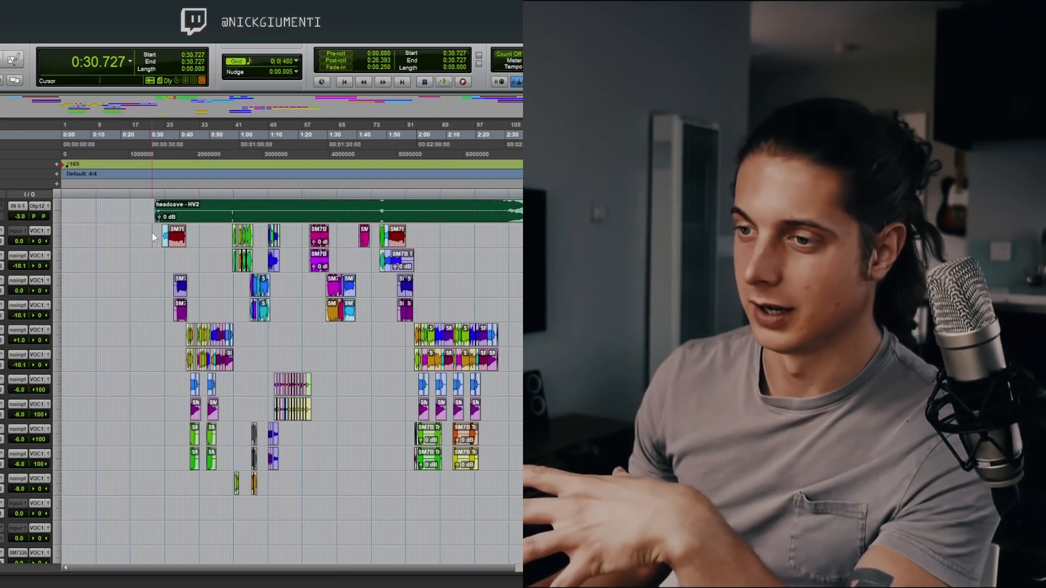
pyautogui.moveTo(153, 236); pyautogui.dragTo(188, 300)
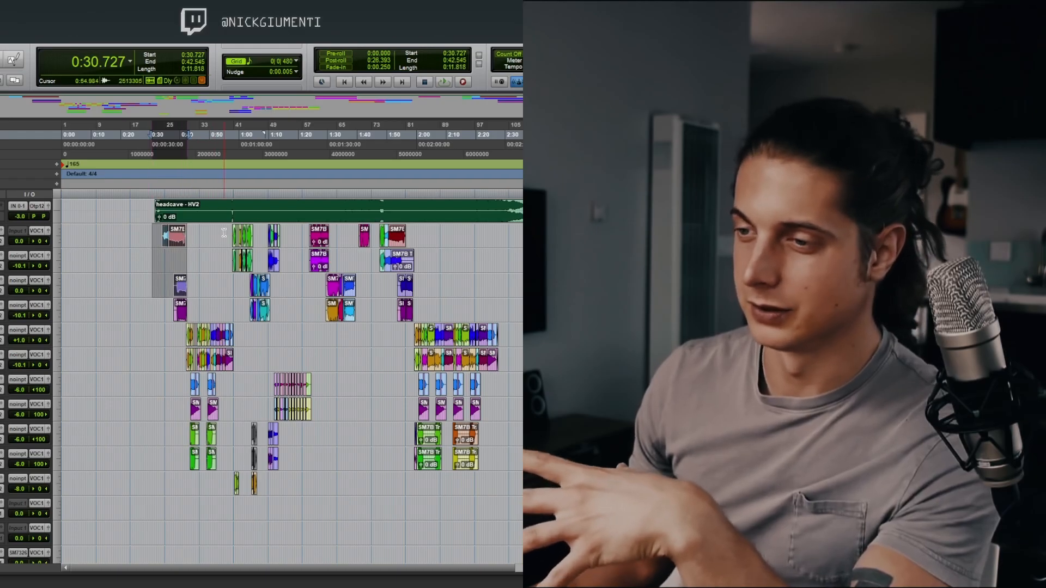
pyautogui.moveTo(226, 233); pyautogui.dragTo(287, 315)
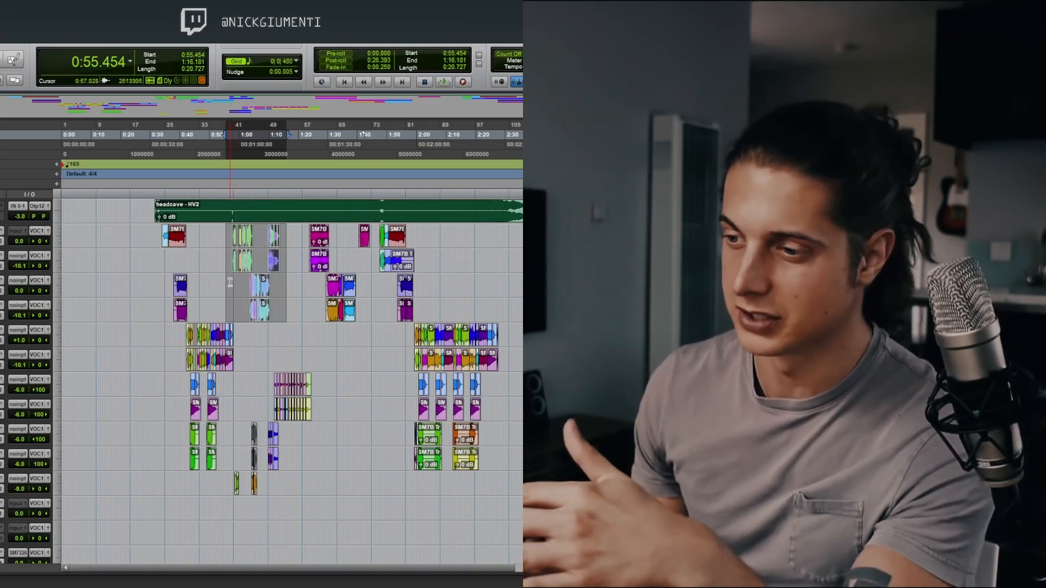
# Review the remaining sections by highlighting the clips at 1:11.090 to 1:26.181, 1:23.090 to 1:42.727 and 1:56.181 to 2:36.909.
pyautogui.moveTo(268, 352); pyautogui.dragTo(316, 406)
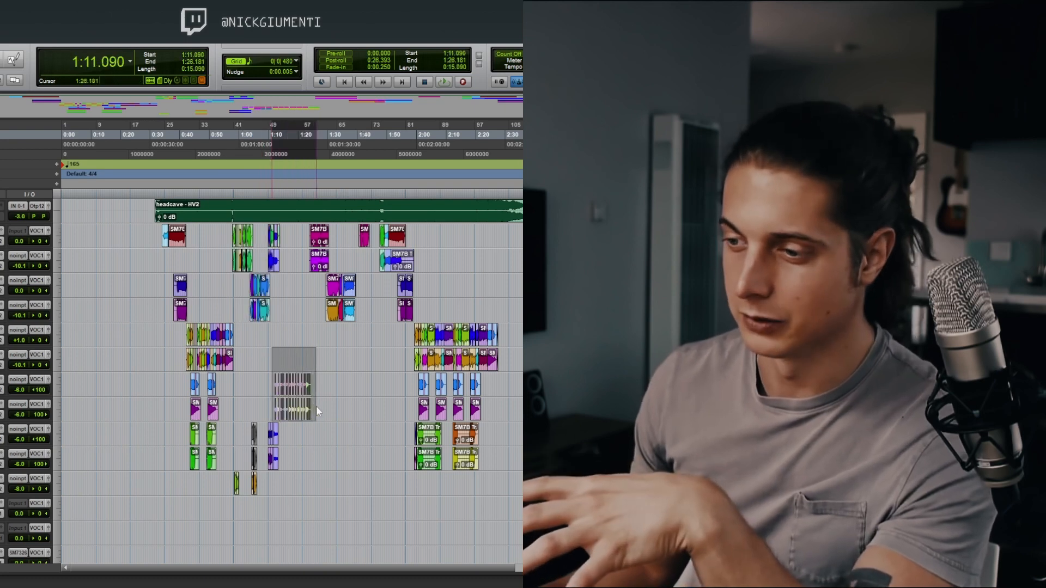
pyautogui.moveTo(308, 231); pyautogui.dragTo(358, 315)
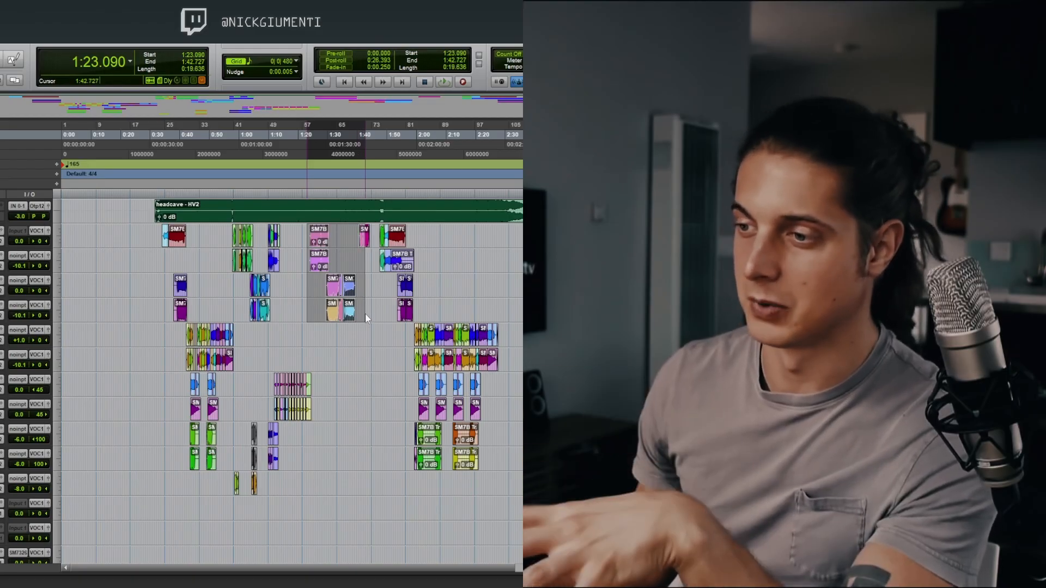
pyautogui.click(339, 258)
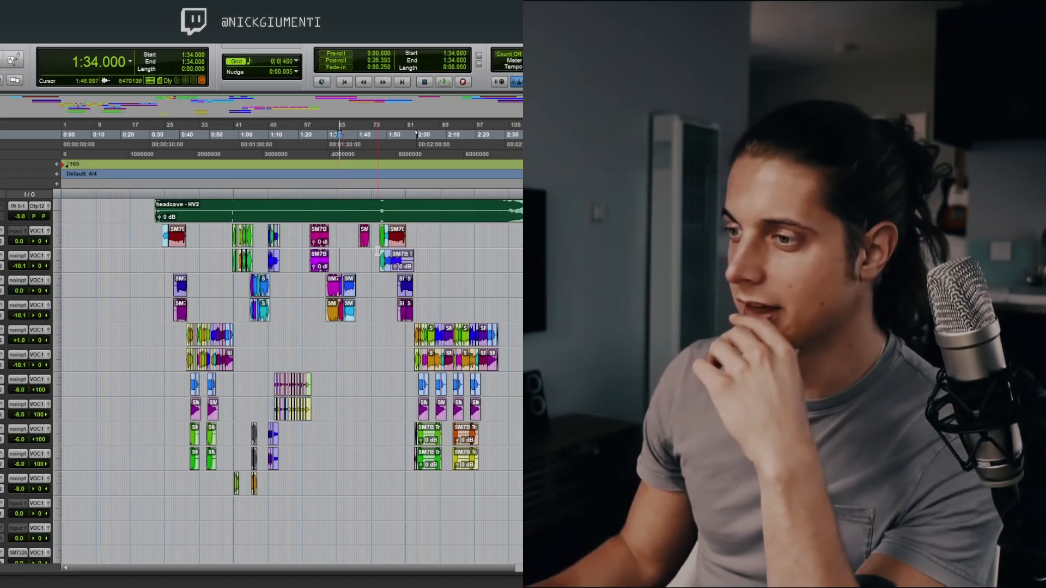
pyautogui.moveTo(378, 251); pyautogui.dragTo(526, 458)
pyautogui.click(261, 340)
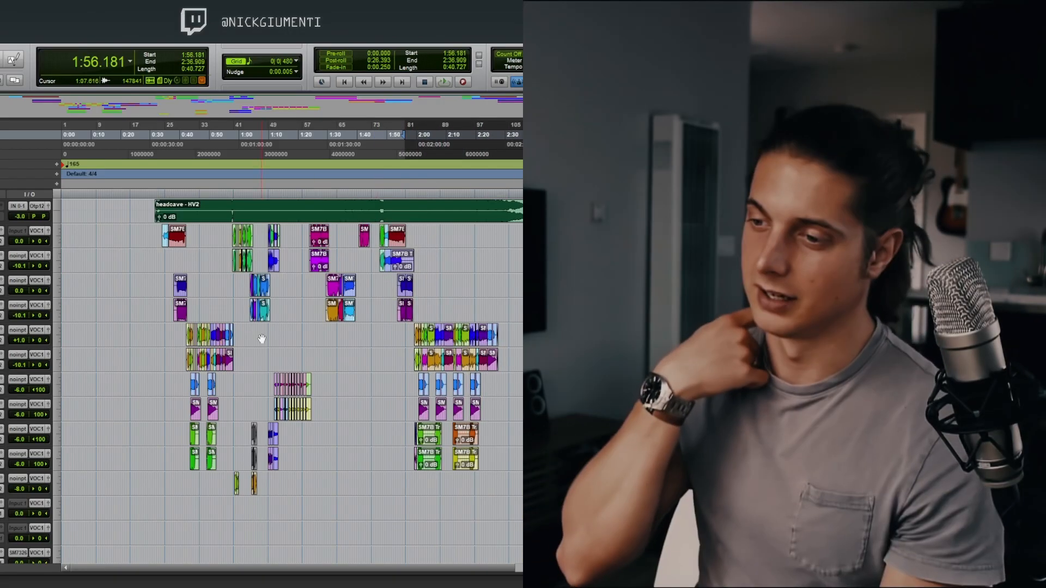